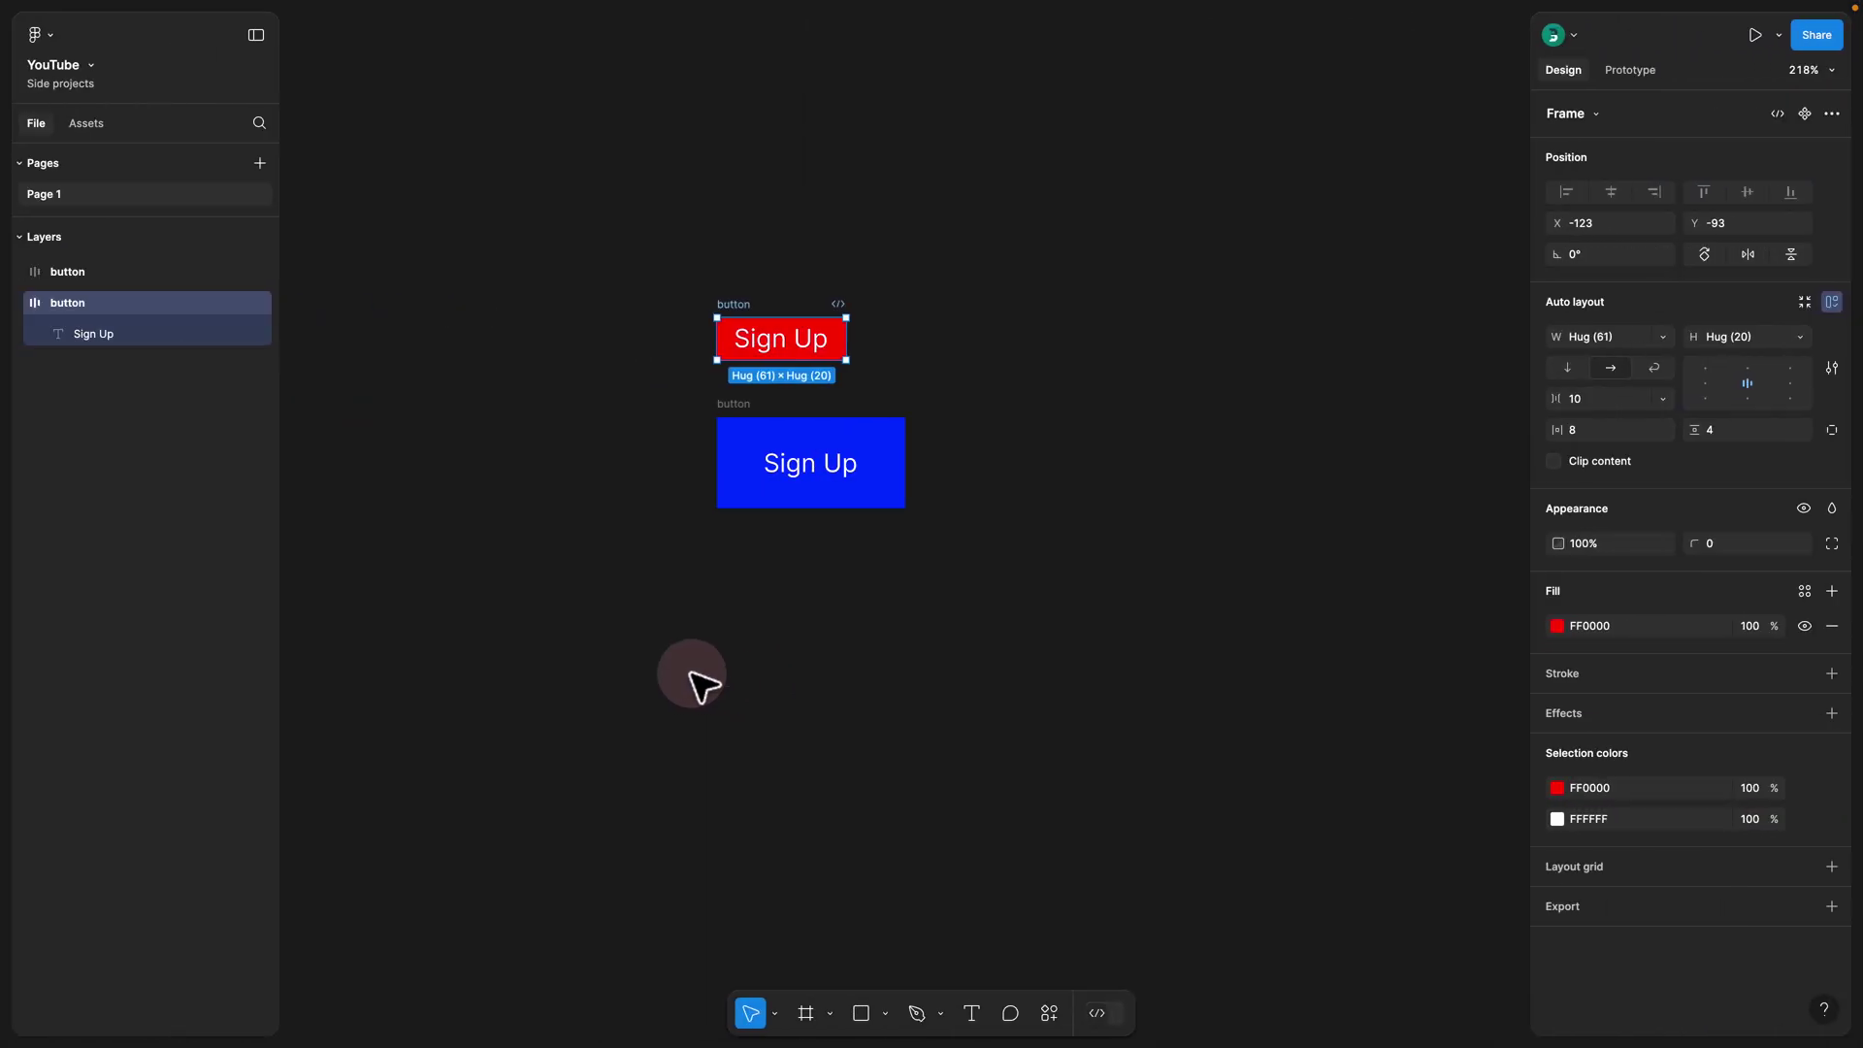
Move the red Sign Up button slightly upward on the canvas and leave it deselected.
left_click(699, 675)
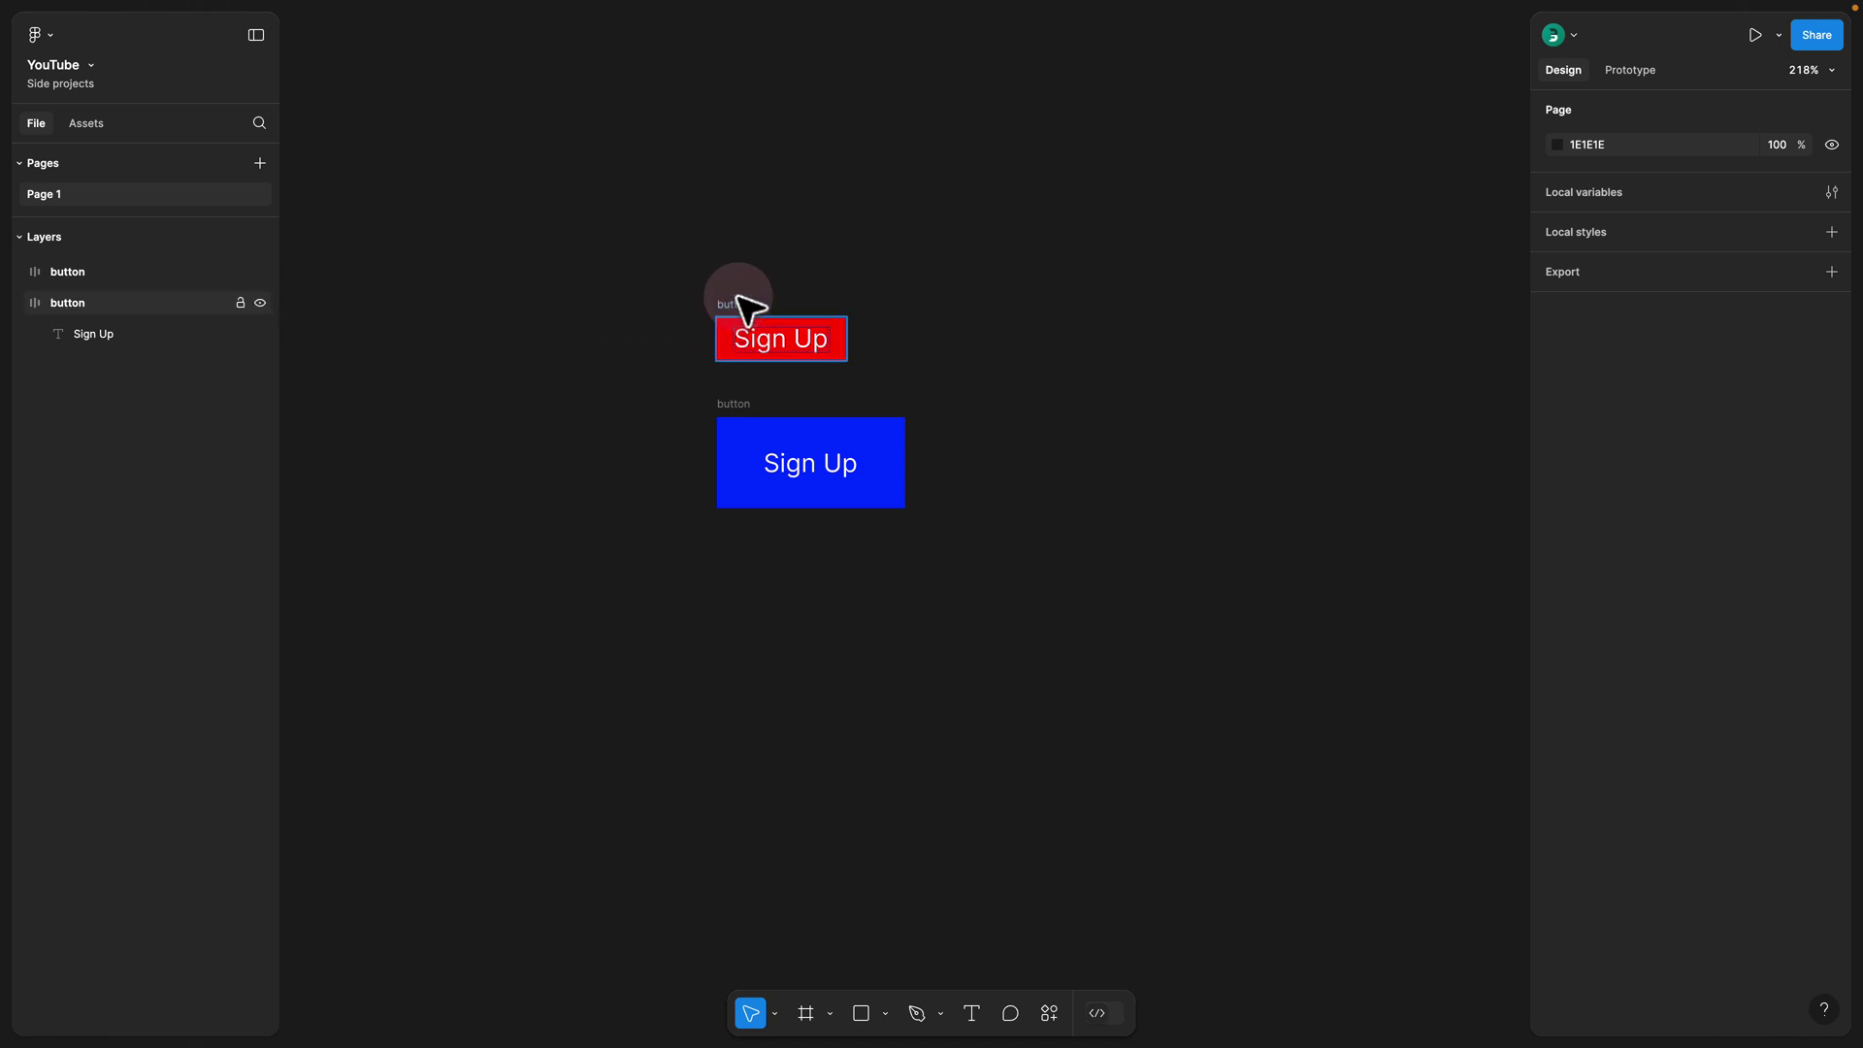
mouse_move(750, 308)
left_mouse_down()
mouse_move(819, 282)
mouse_move(766, 271)
mouse_move(735, 309)
left_mouse_up()
left_click(739, 258)
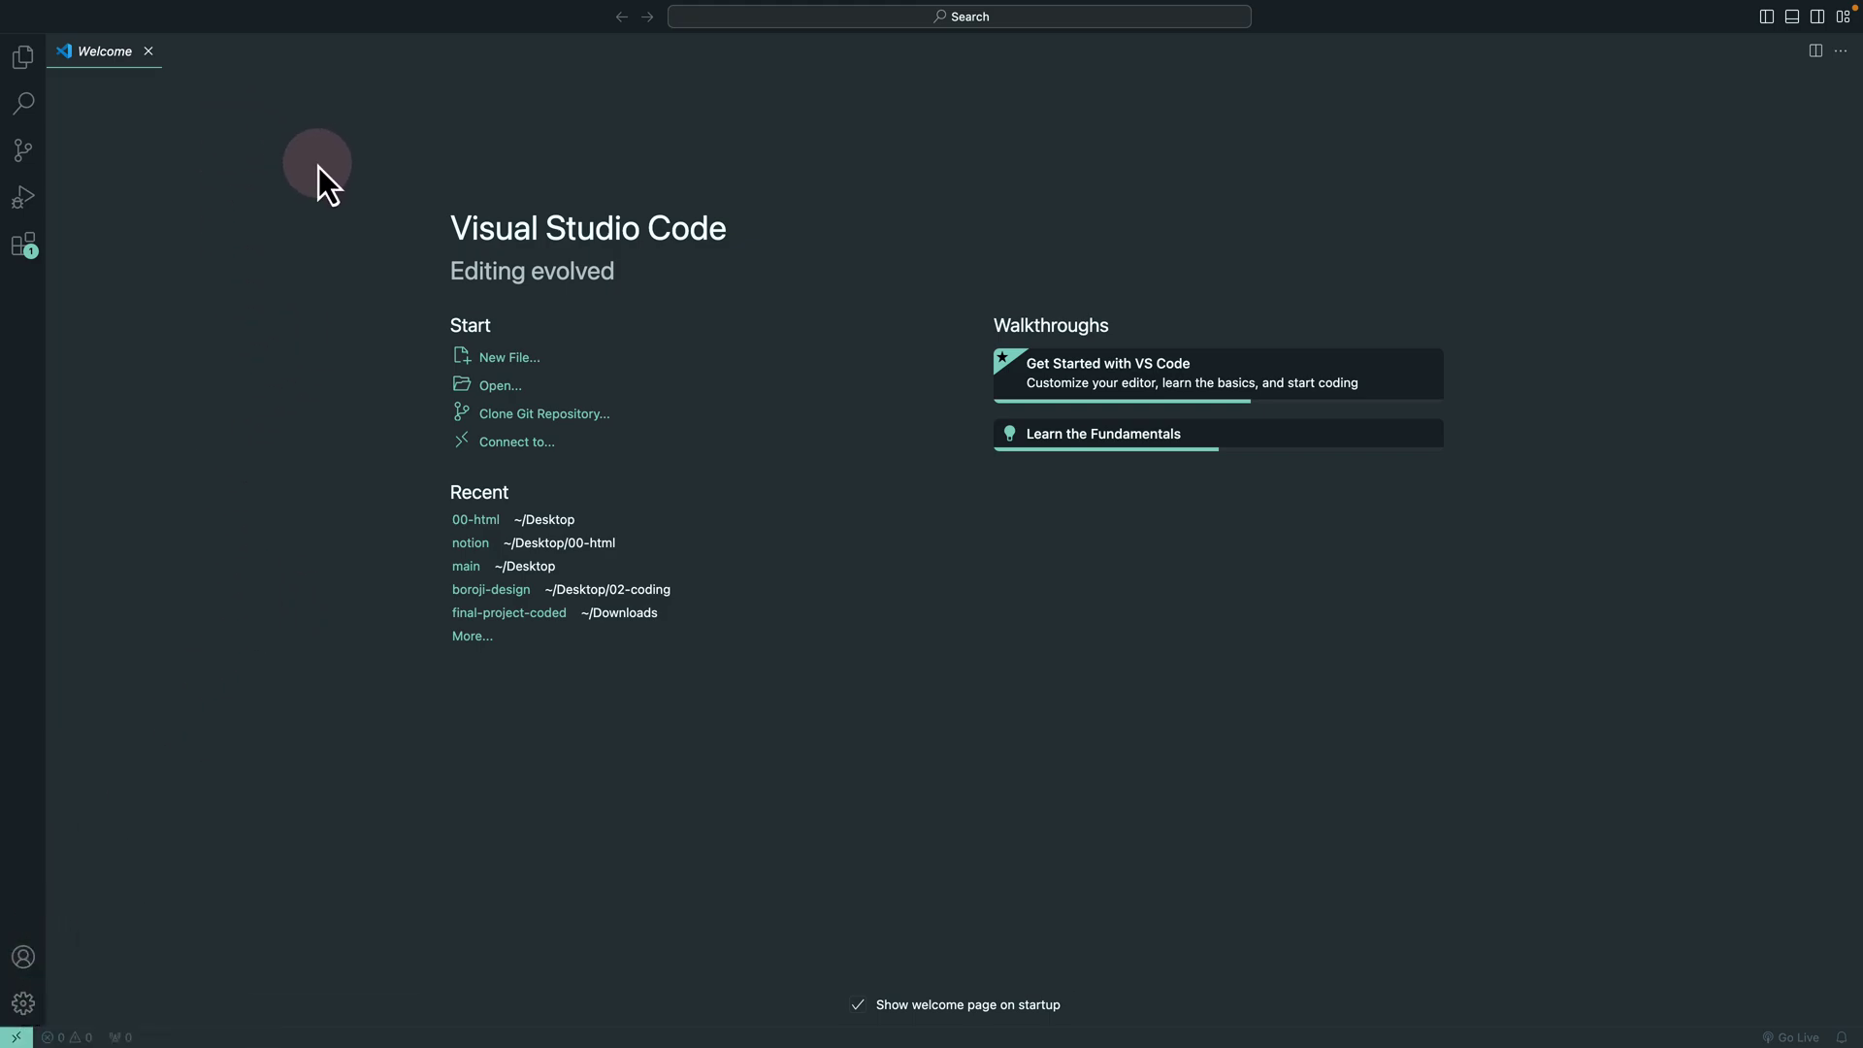
Switch to Visual Studio Code and open the figma-coding folder from the youtube folder as the workspace, with the welcome page closed.
left_click(149, 52)
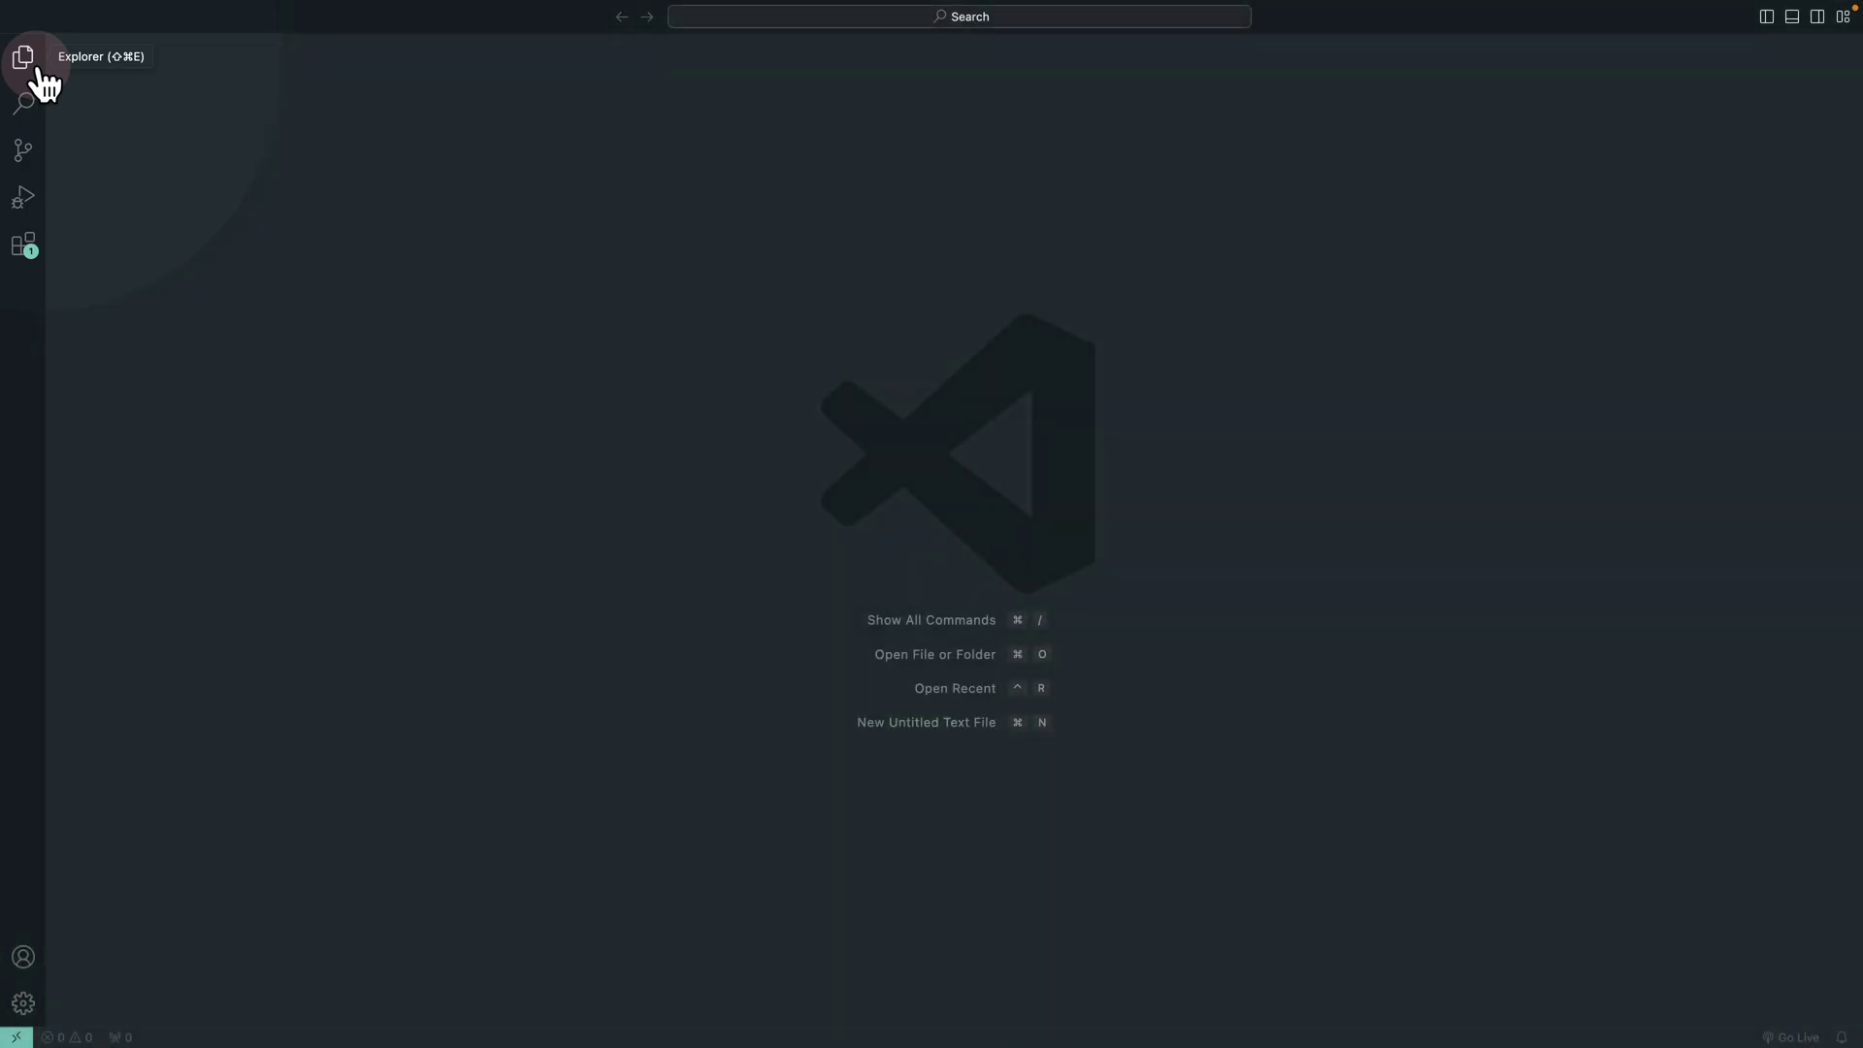
left_click(41, 70)
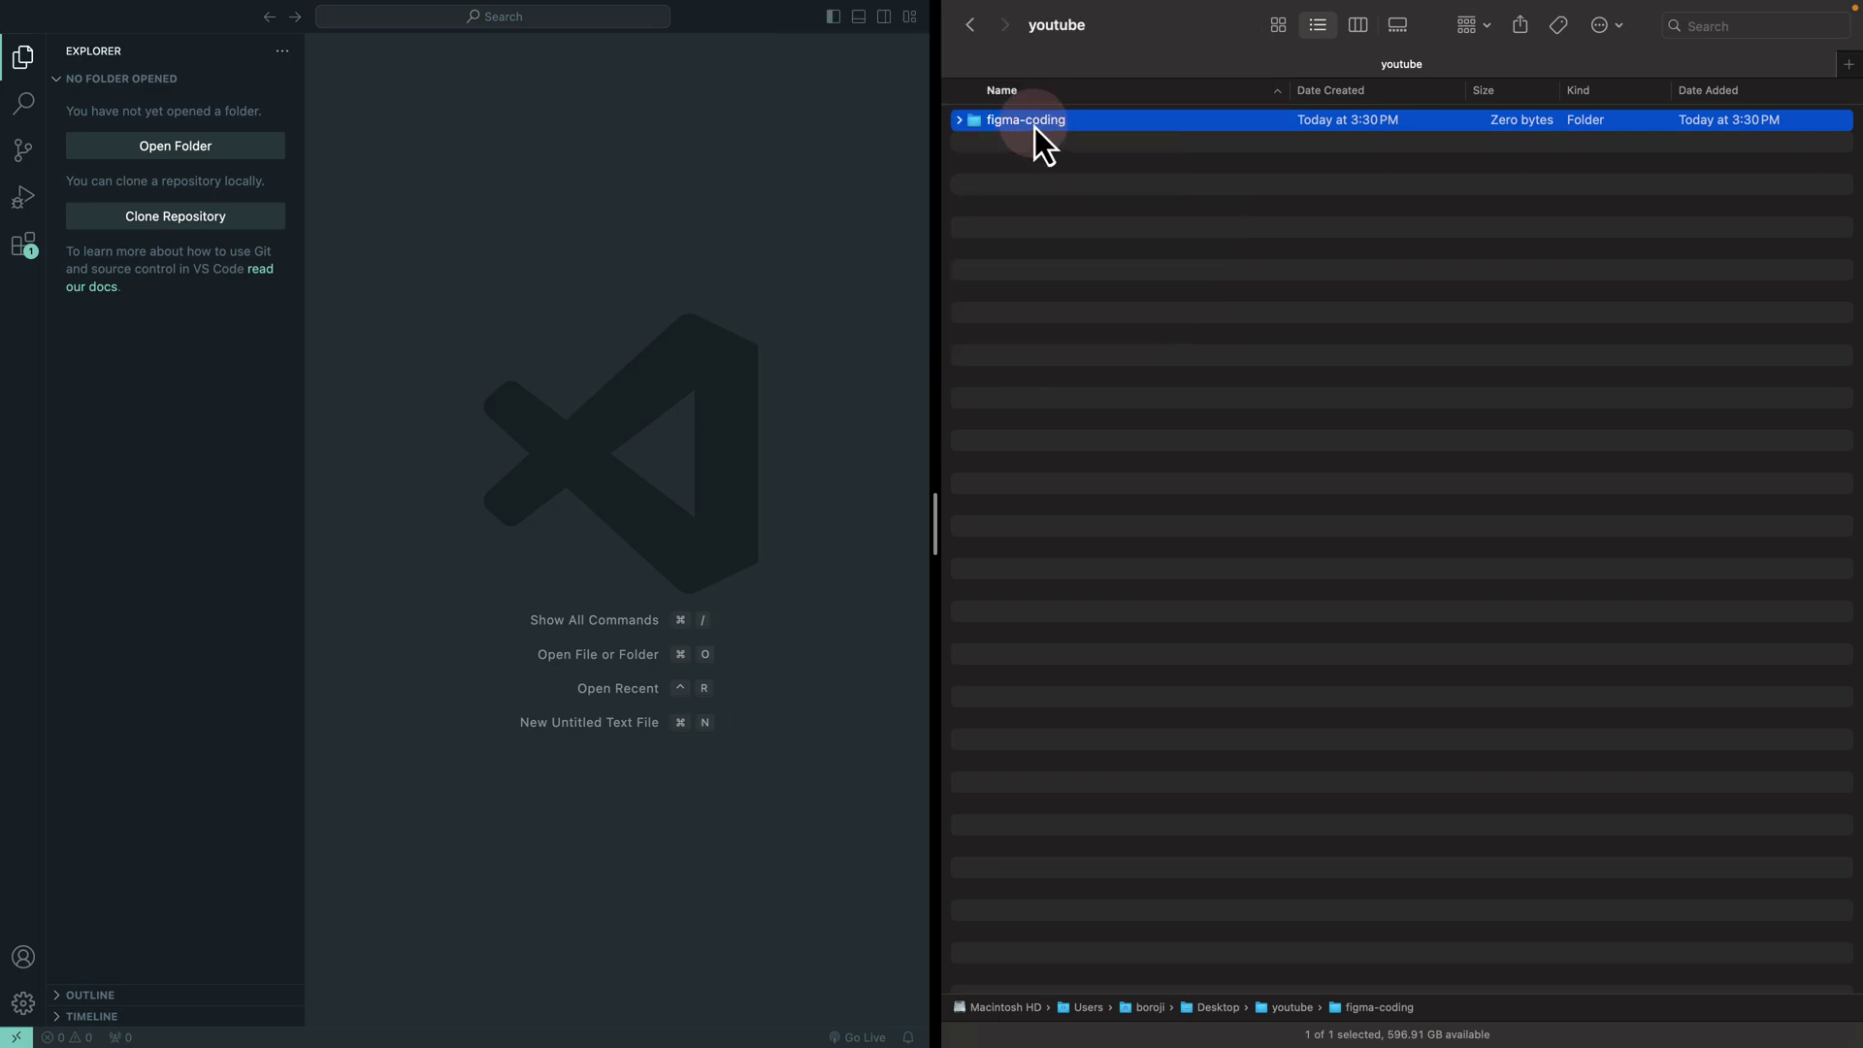
left_click_drag(1046, 127, 551, 213)
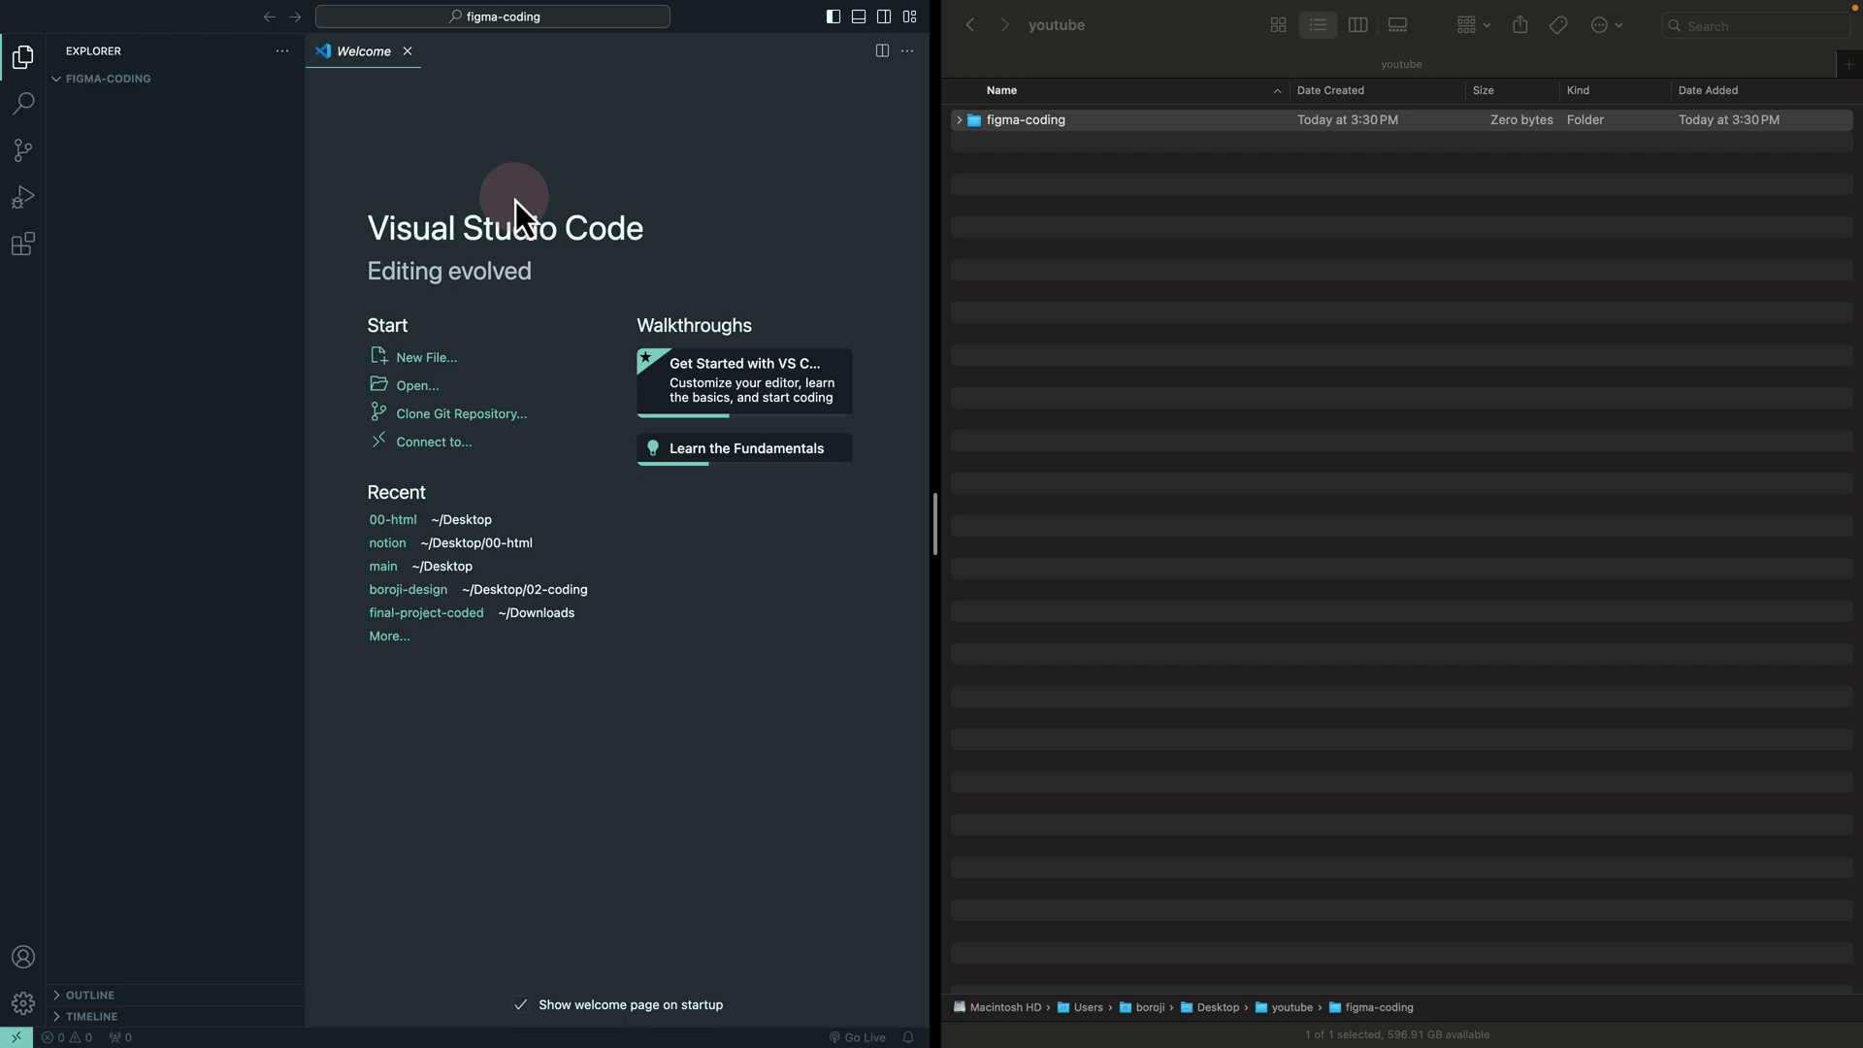
left_click(407, 54)
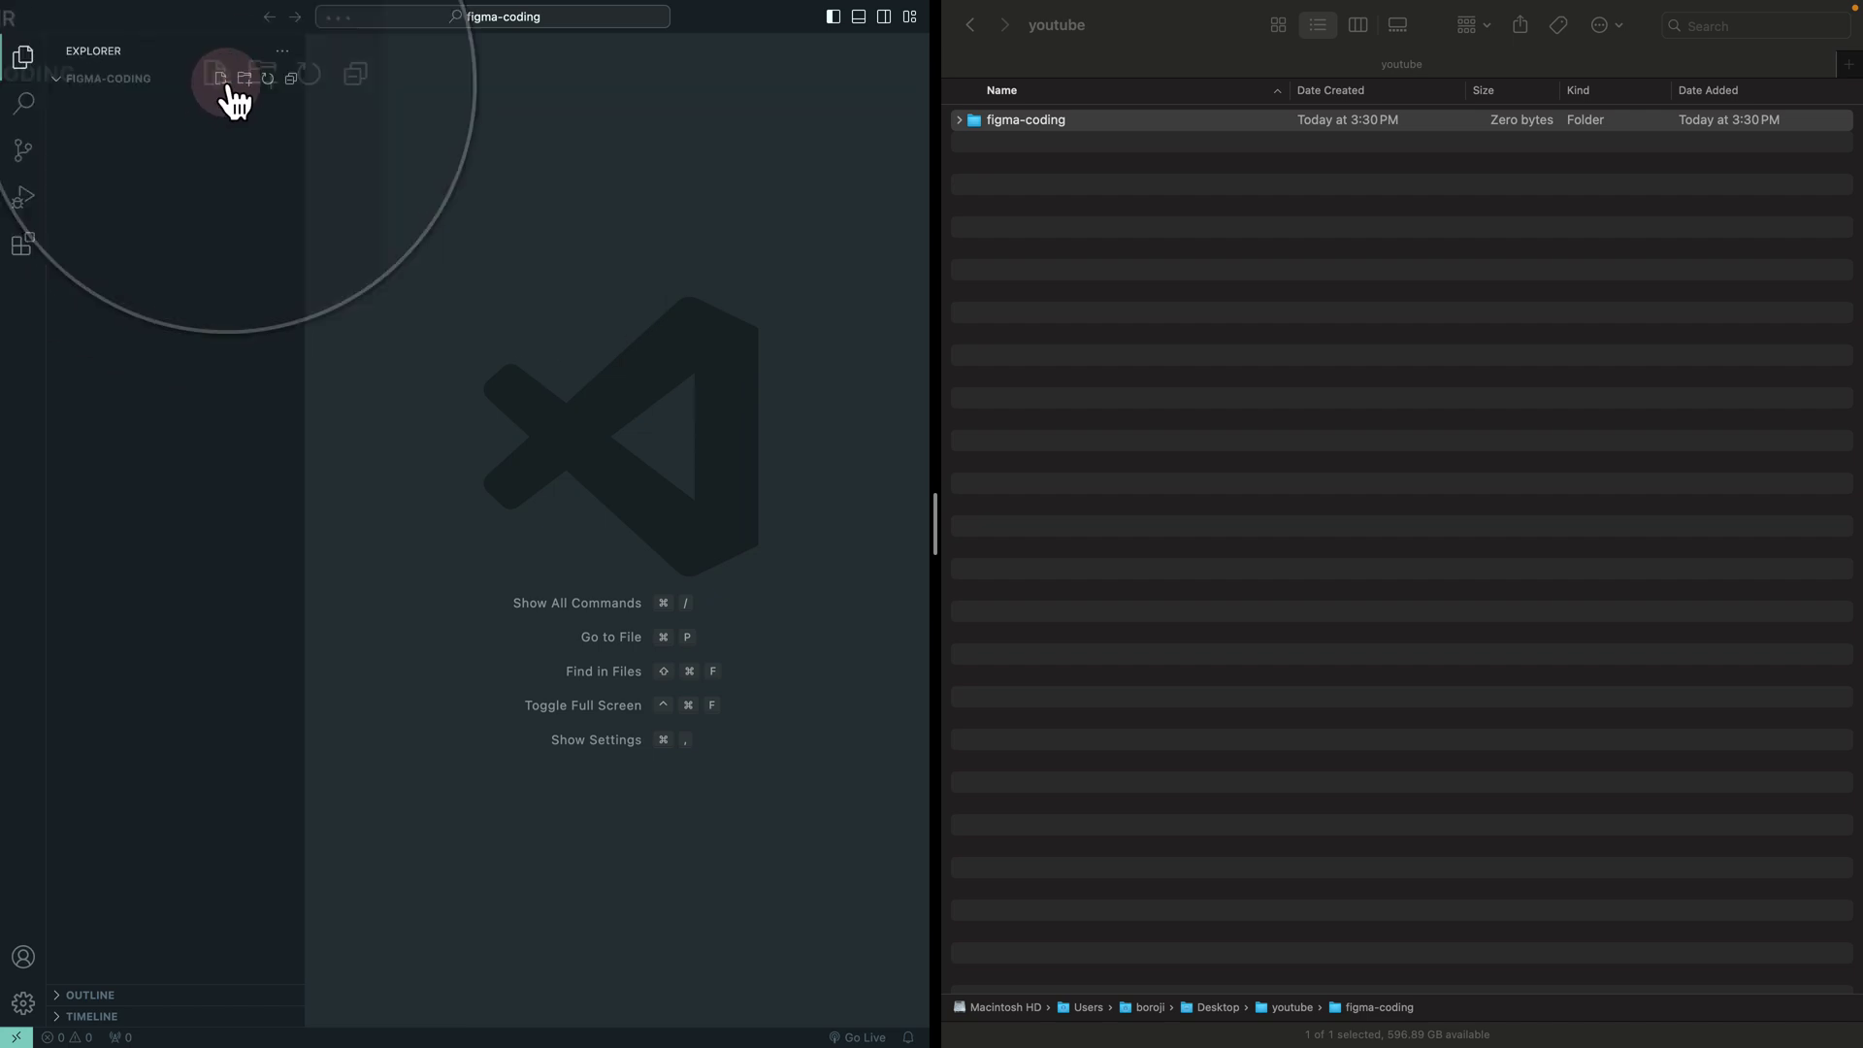
left_click(25, 61)
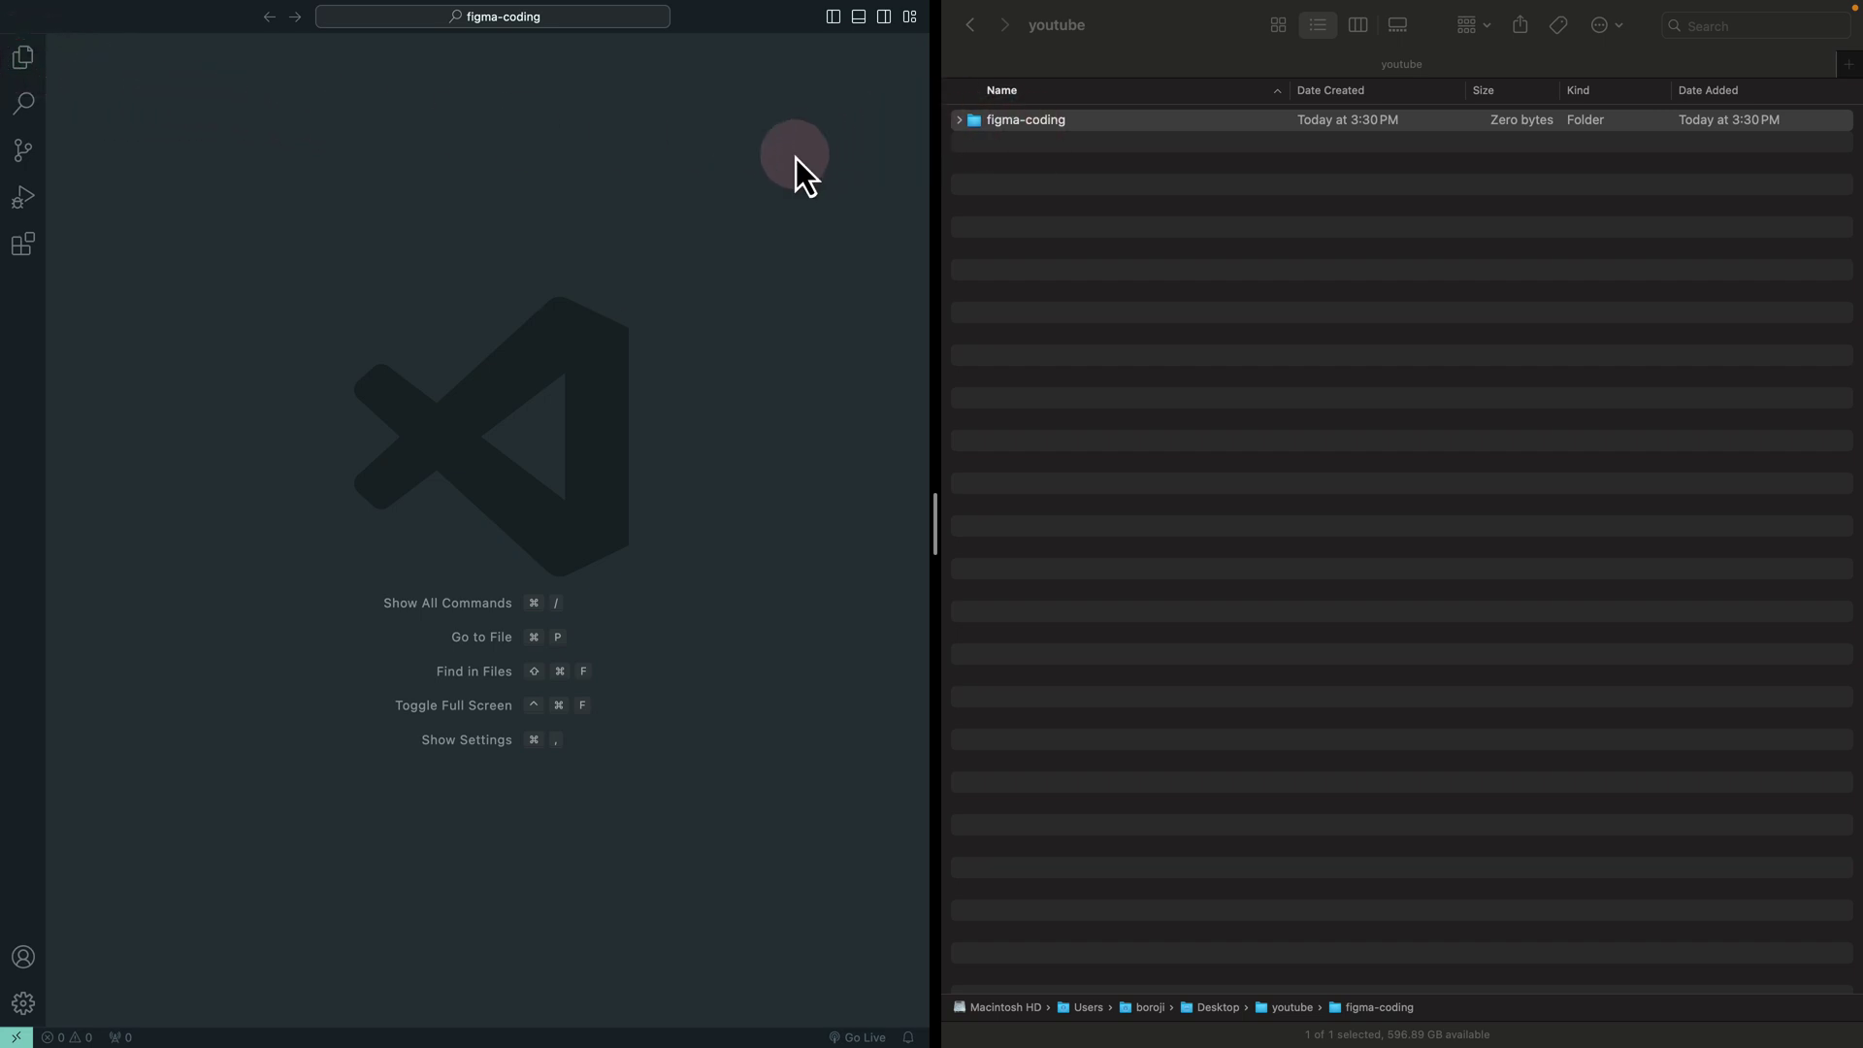
left_click(26, 62)
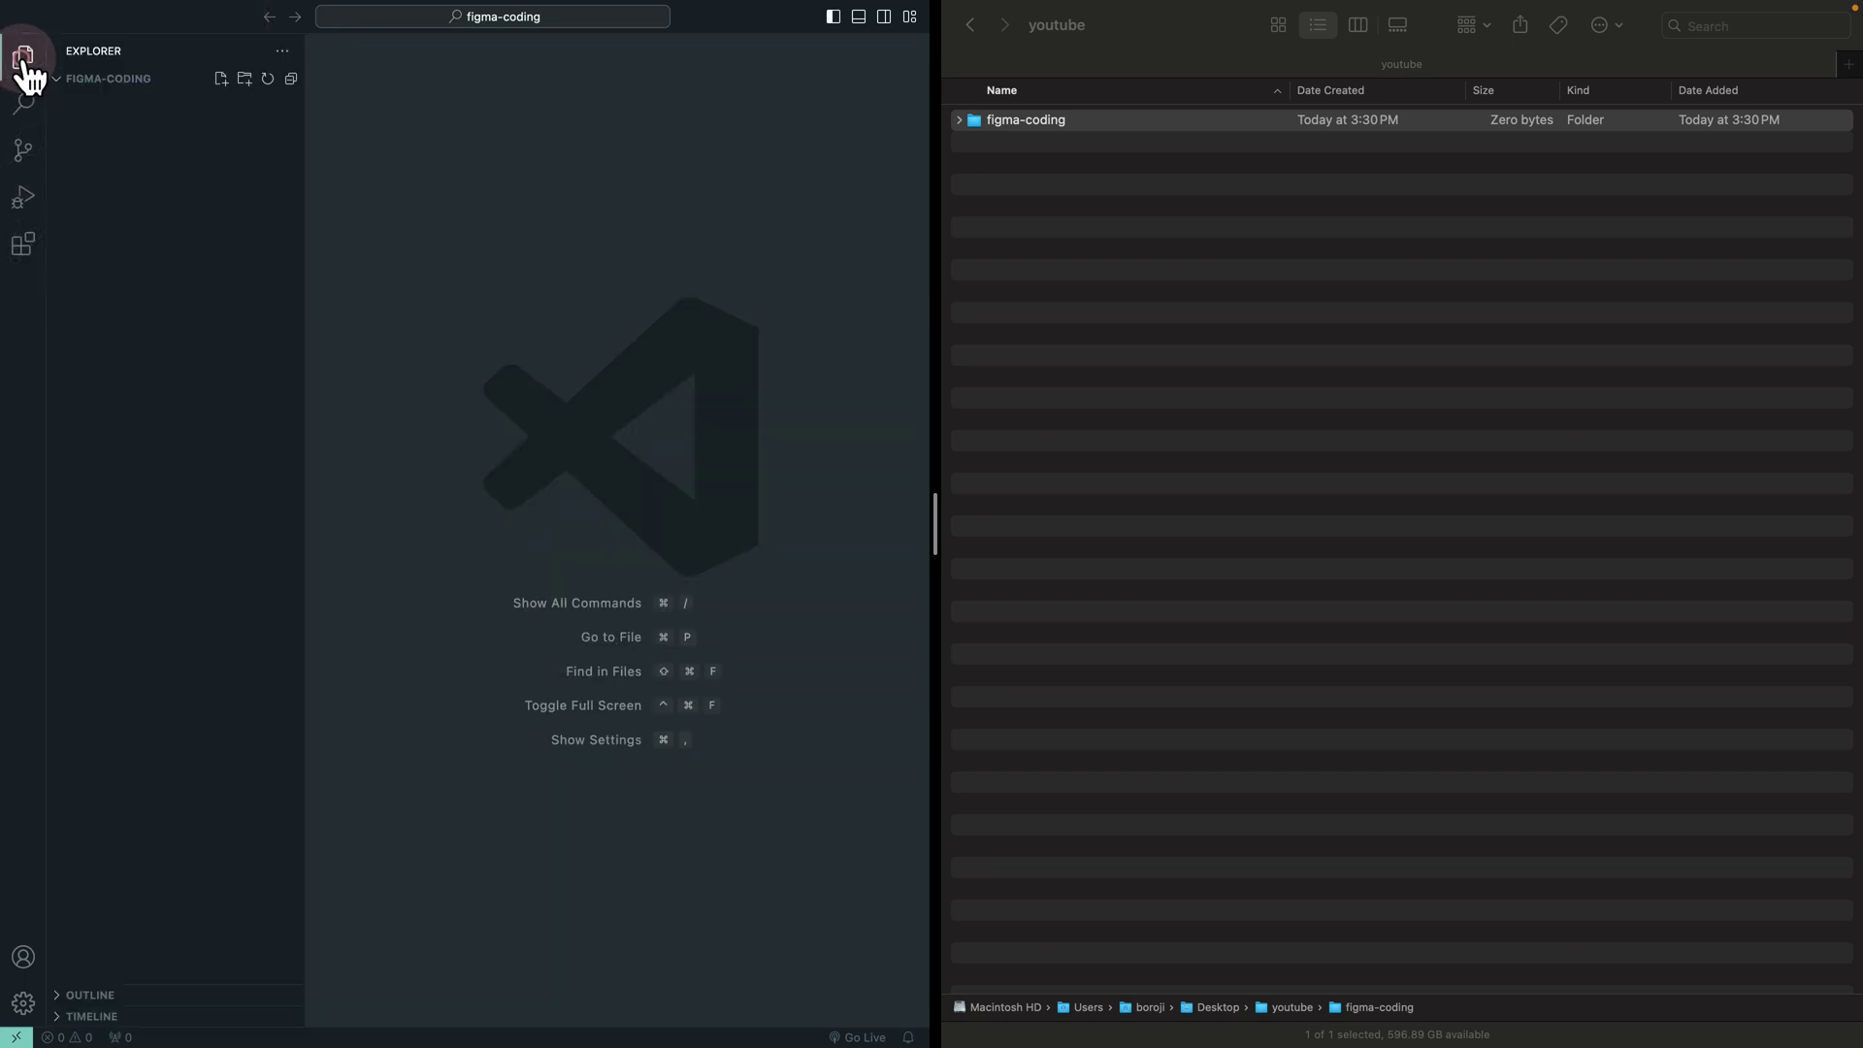
Create a new file named figma.html in the figma-coding folder.
left_click(222, 80)
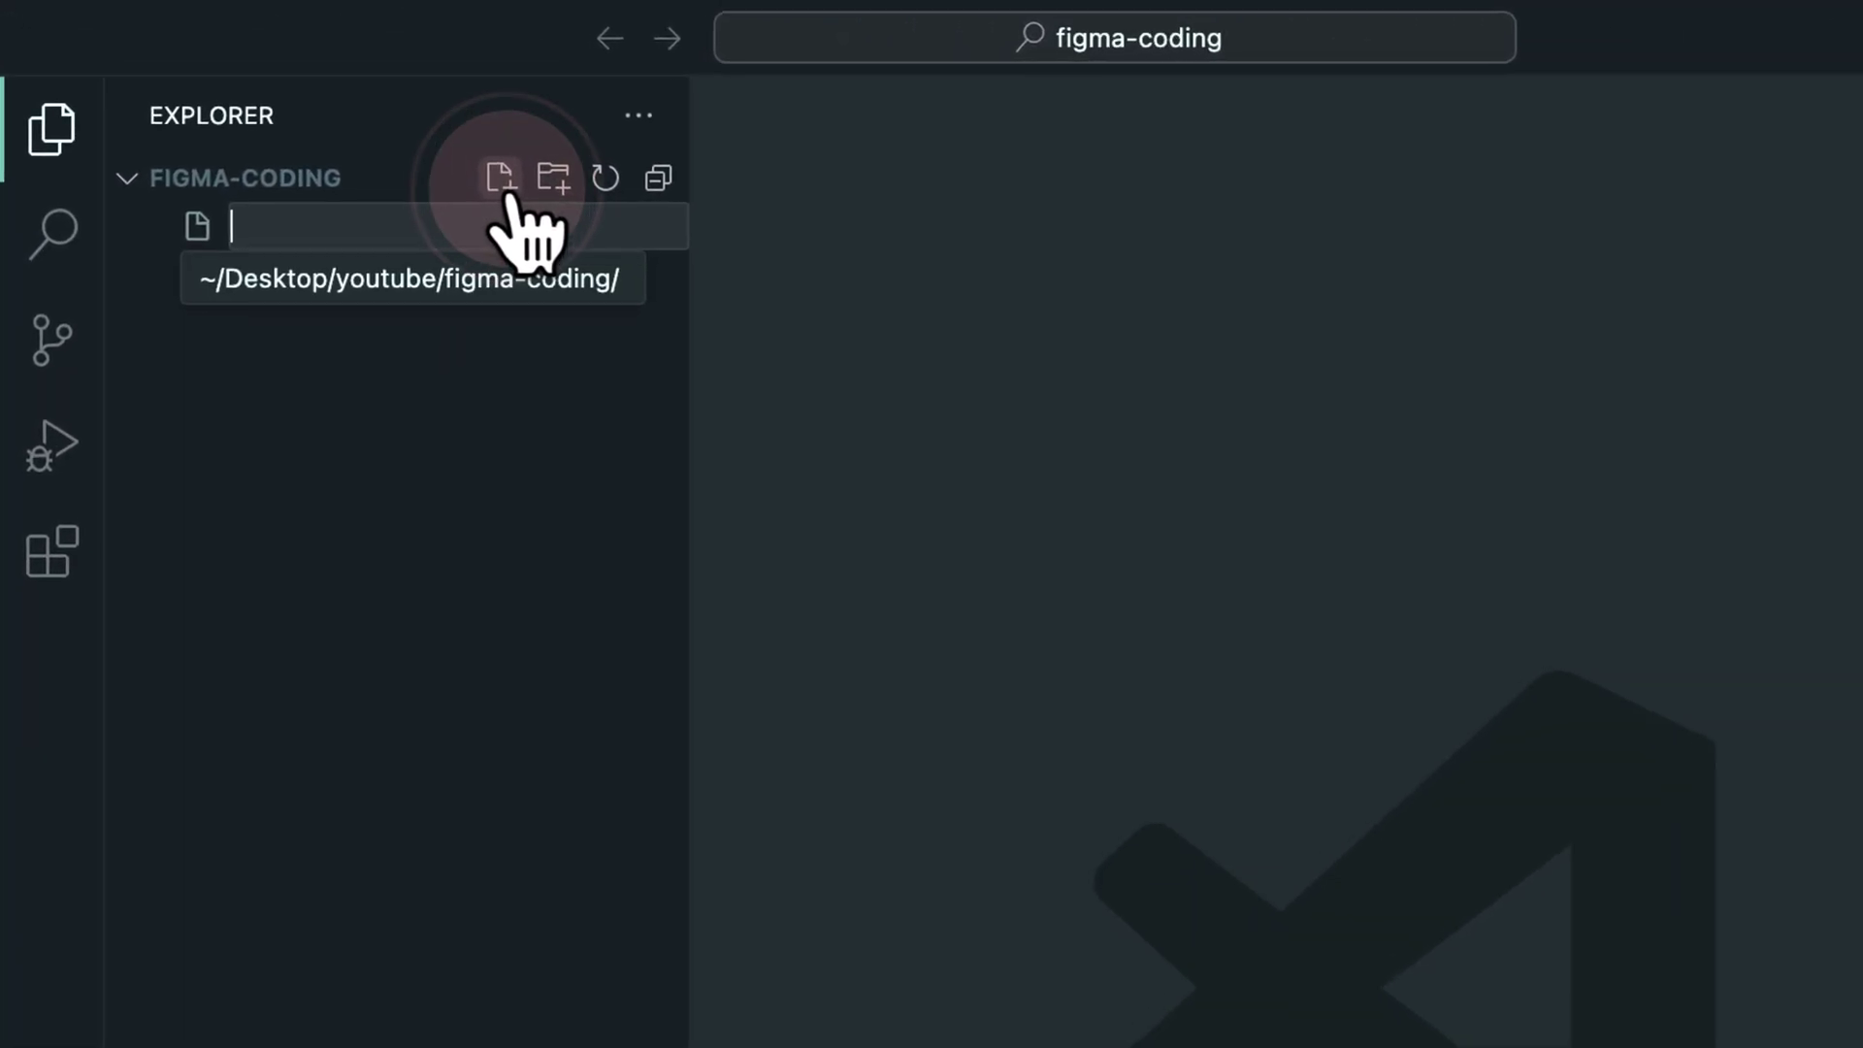
type("figma")
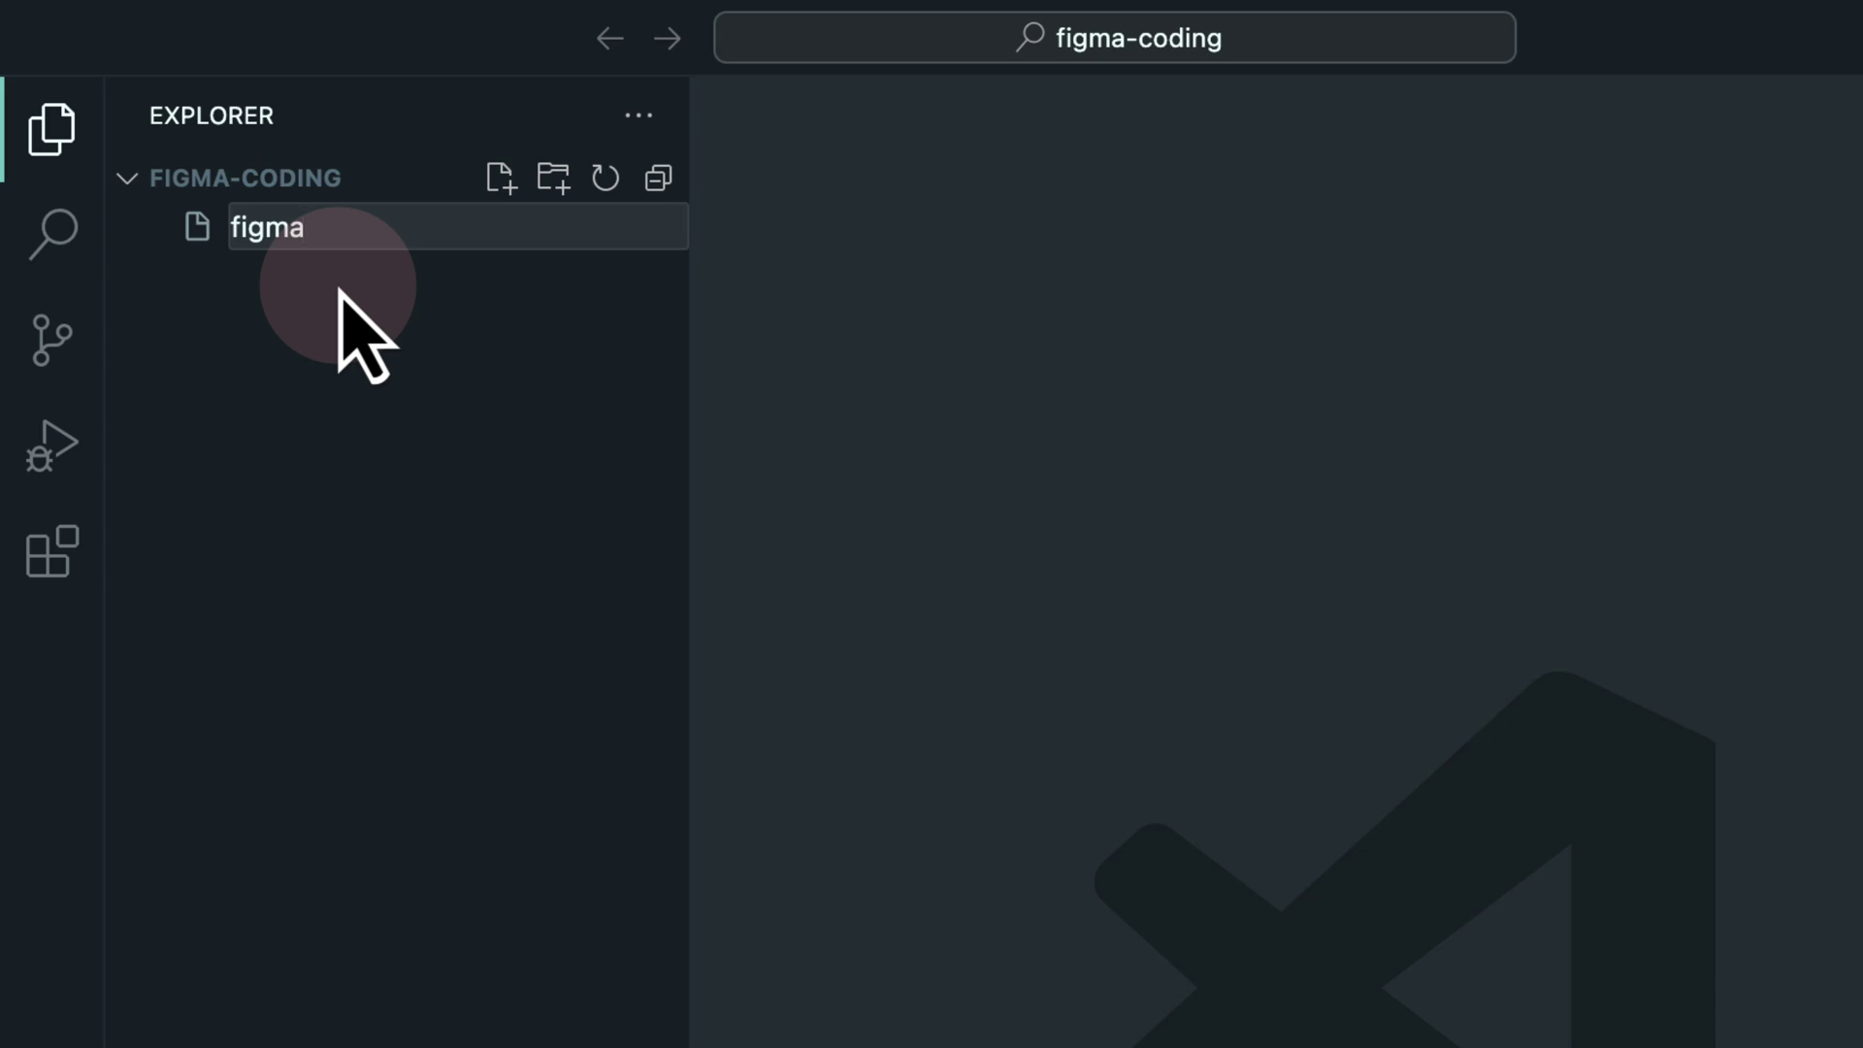
type(".html")
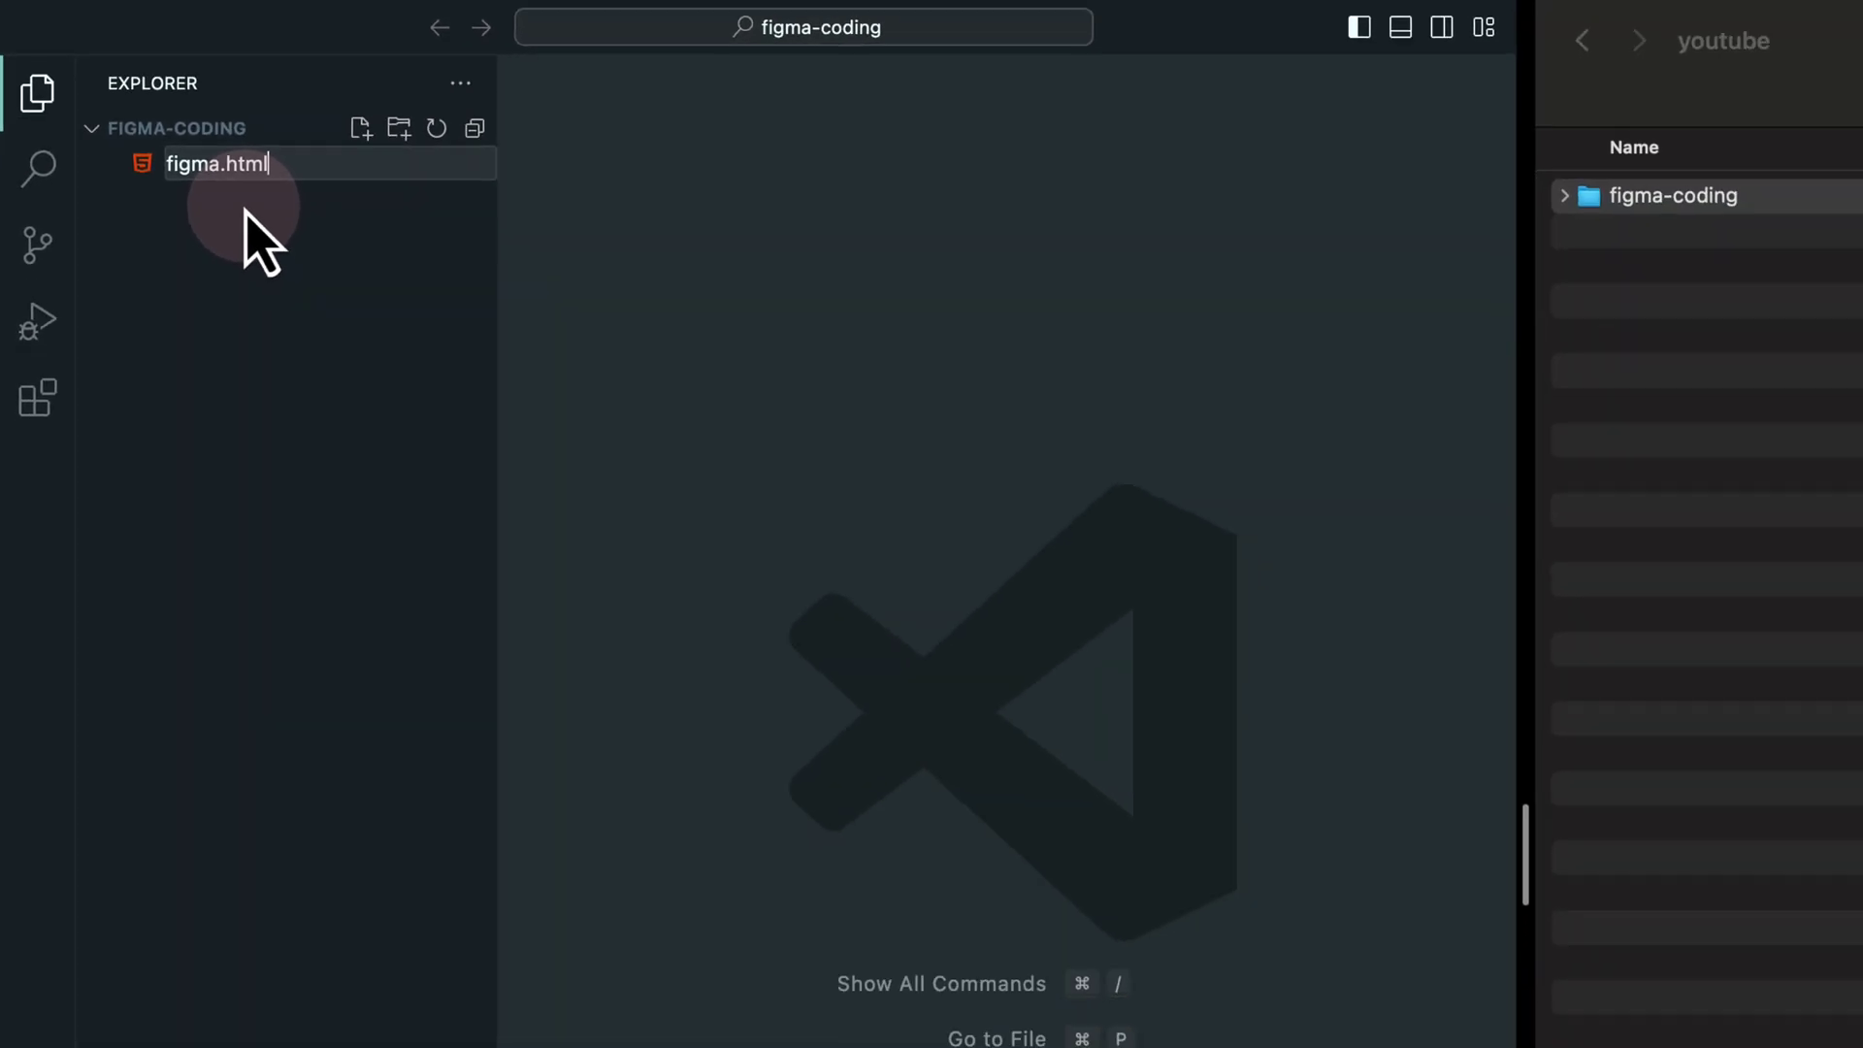
key("Return")
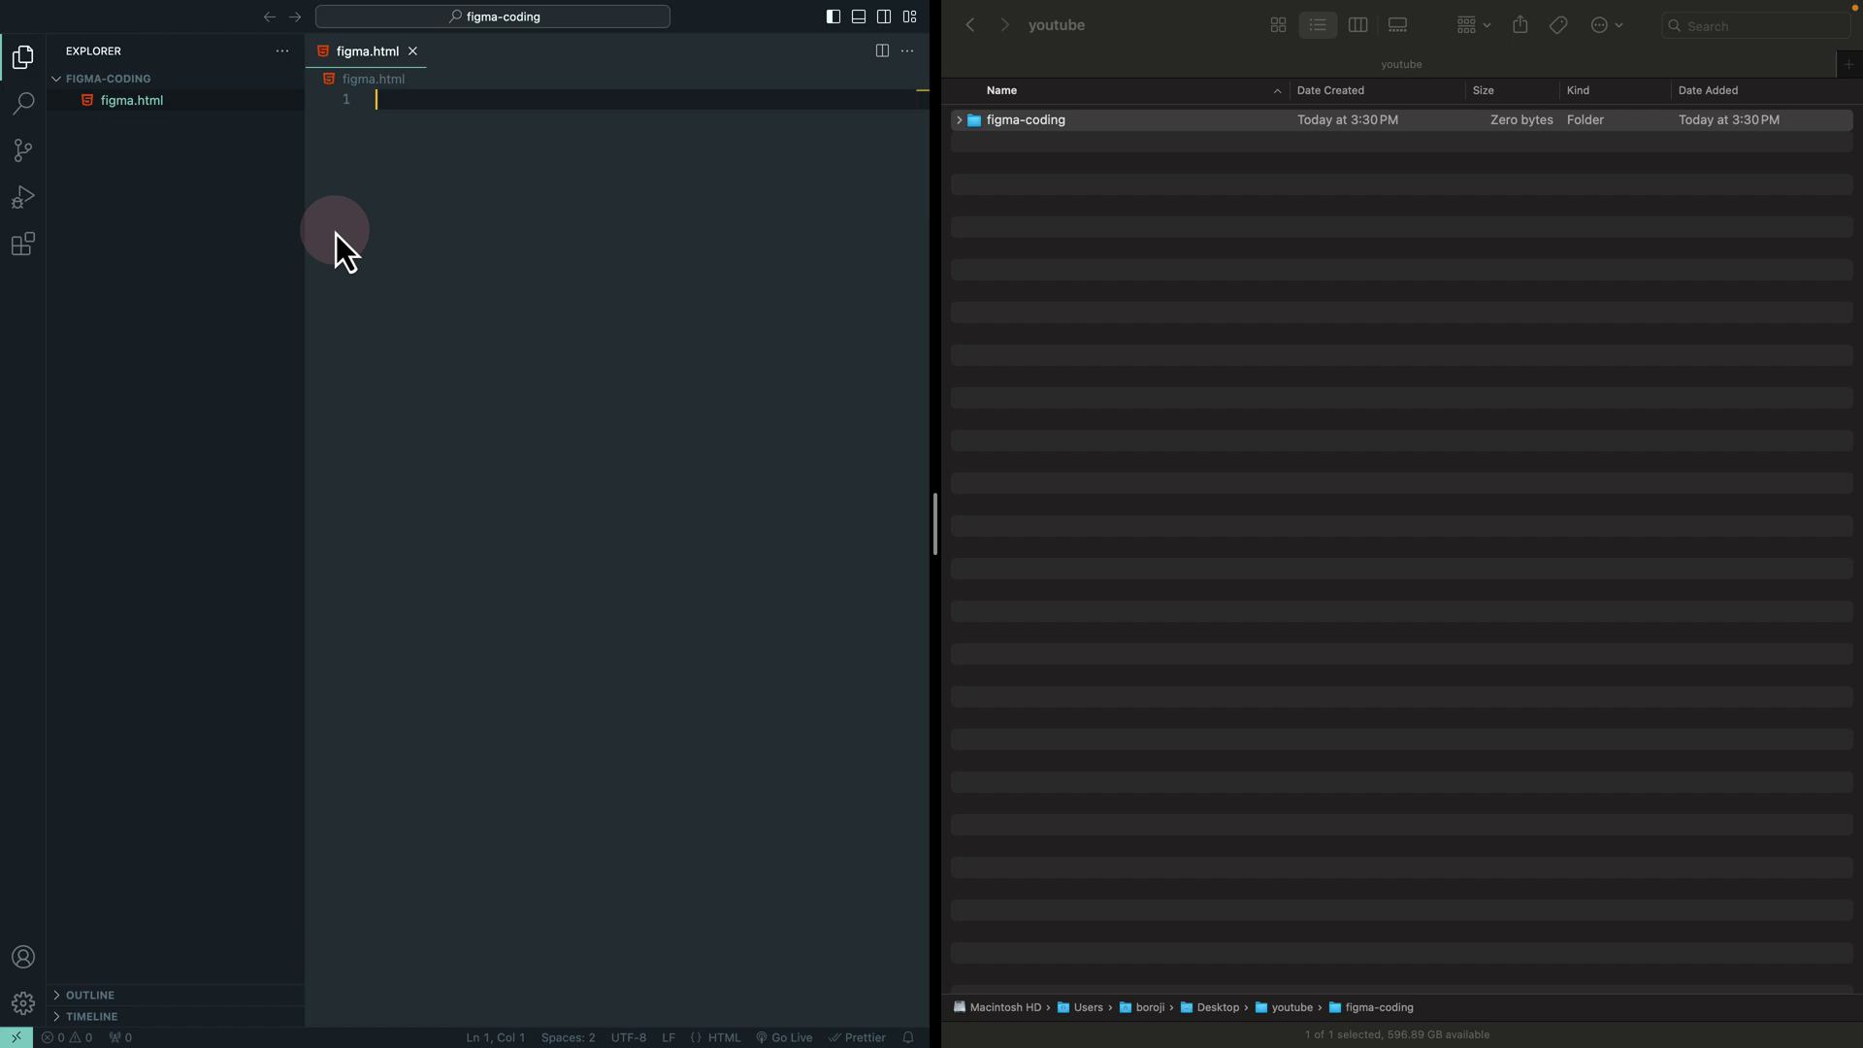
Switch to Figma, search its plugins and widgets for "sort la", and return to Visual Studio Code.
key("ctrl+Left")
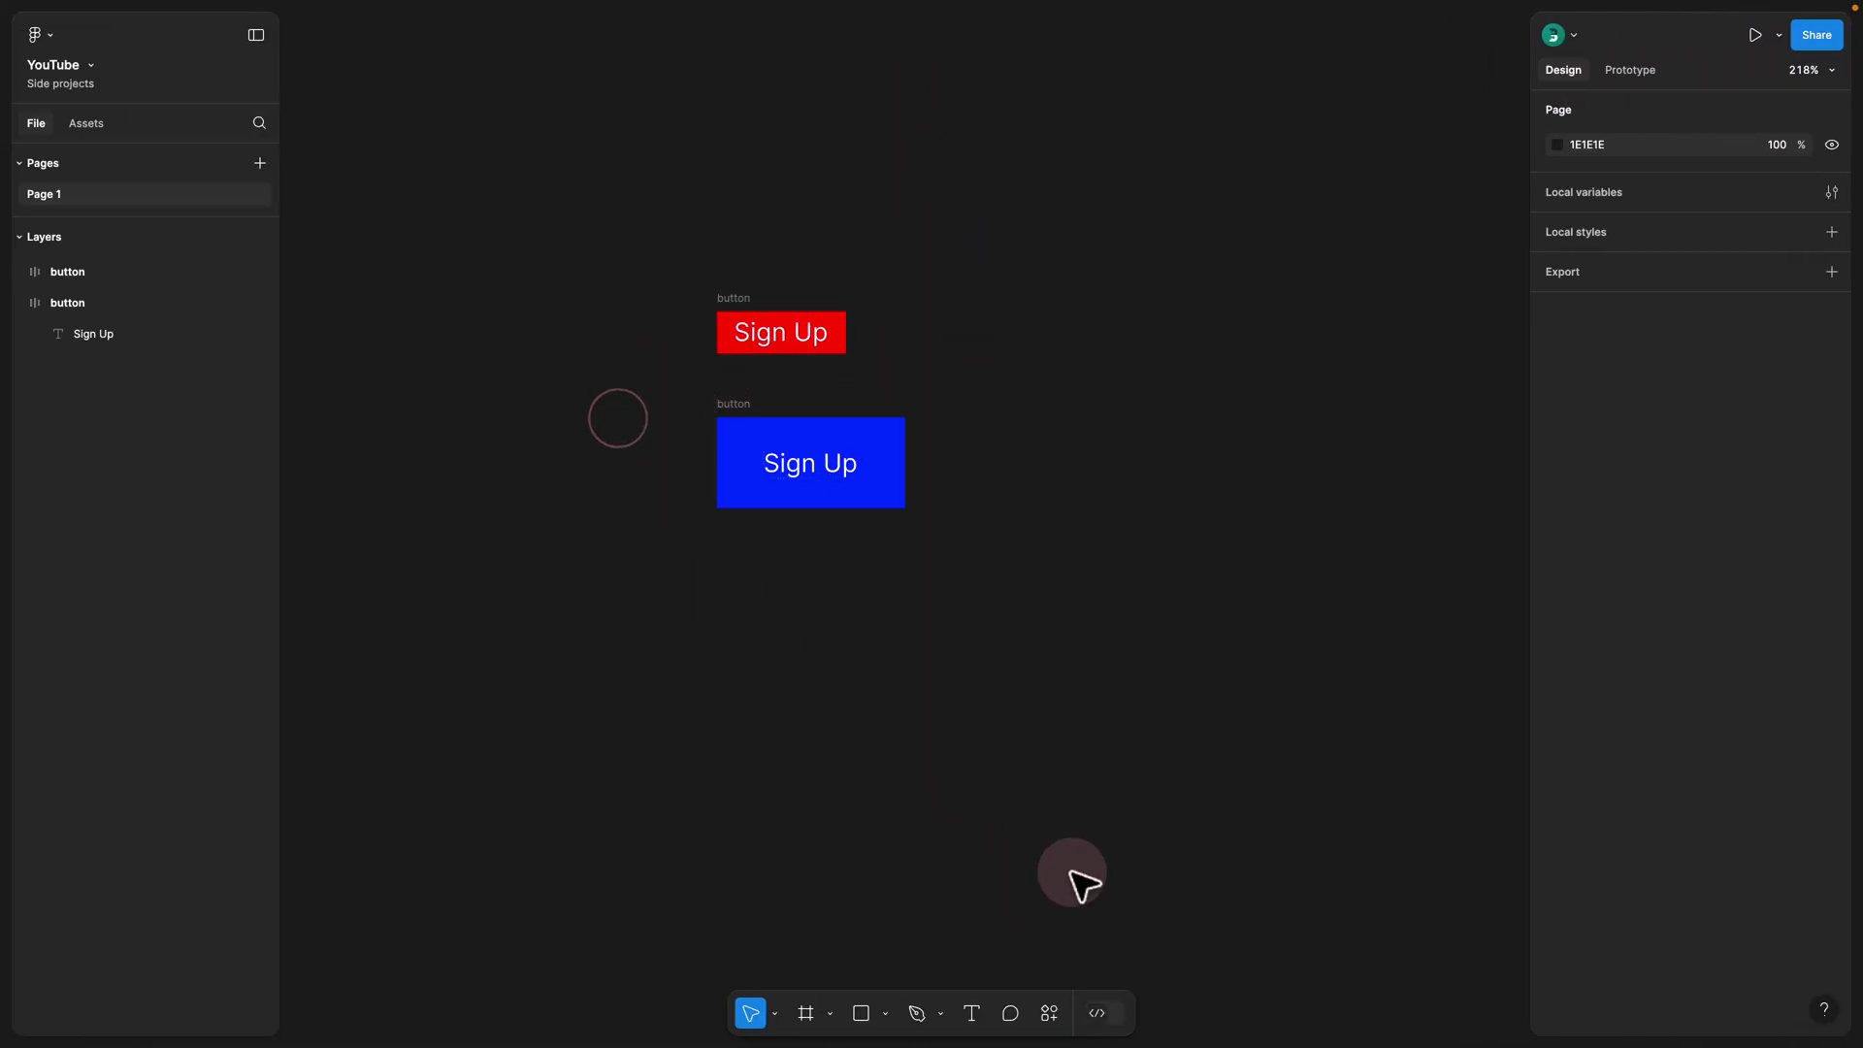
left_click(1048, 1017)
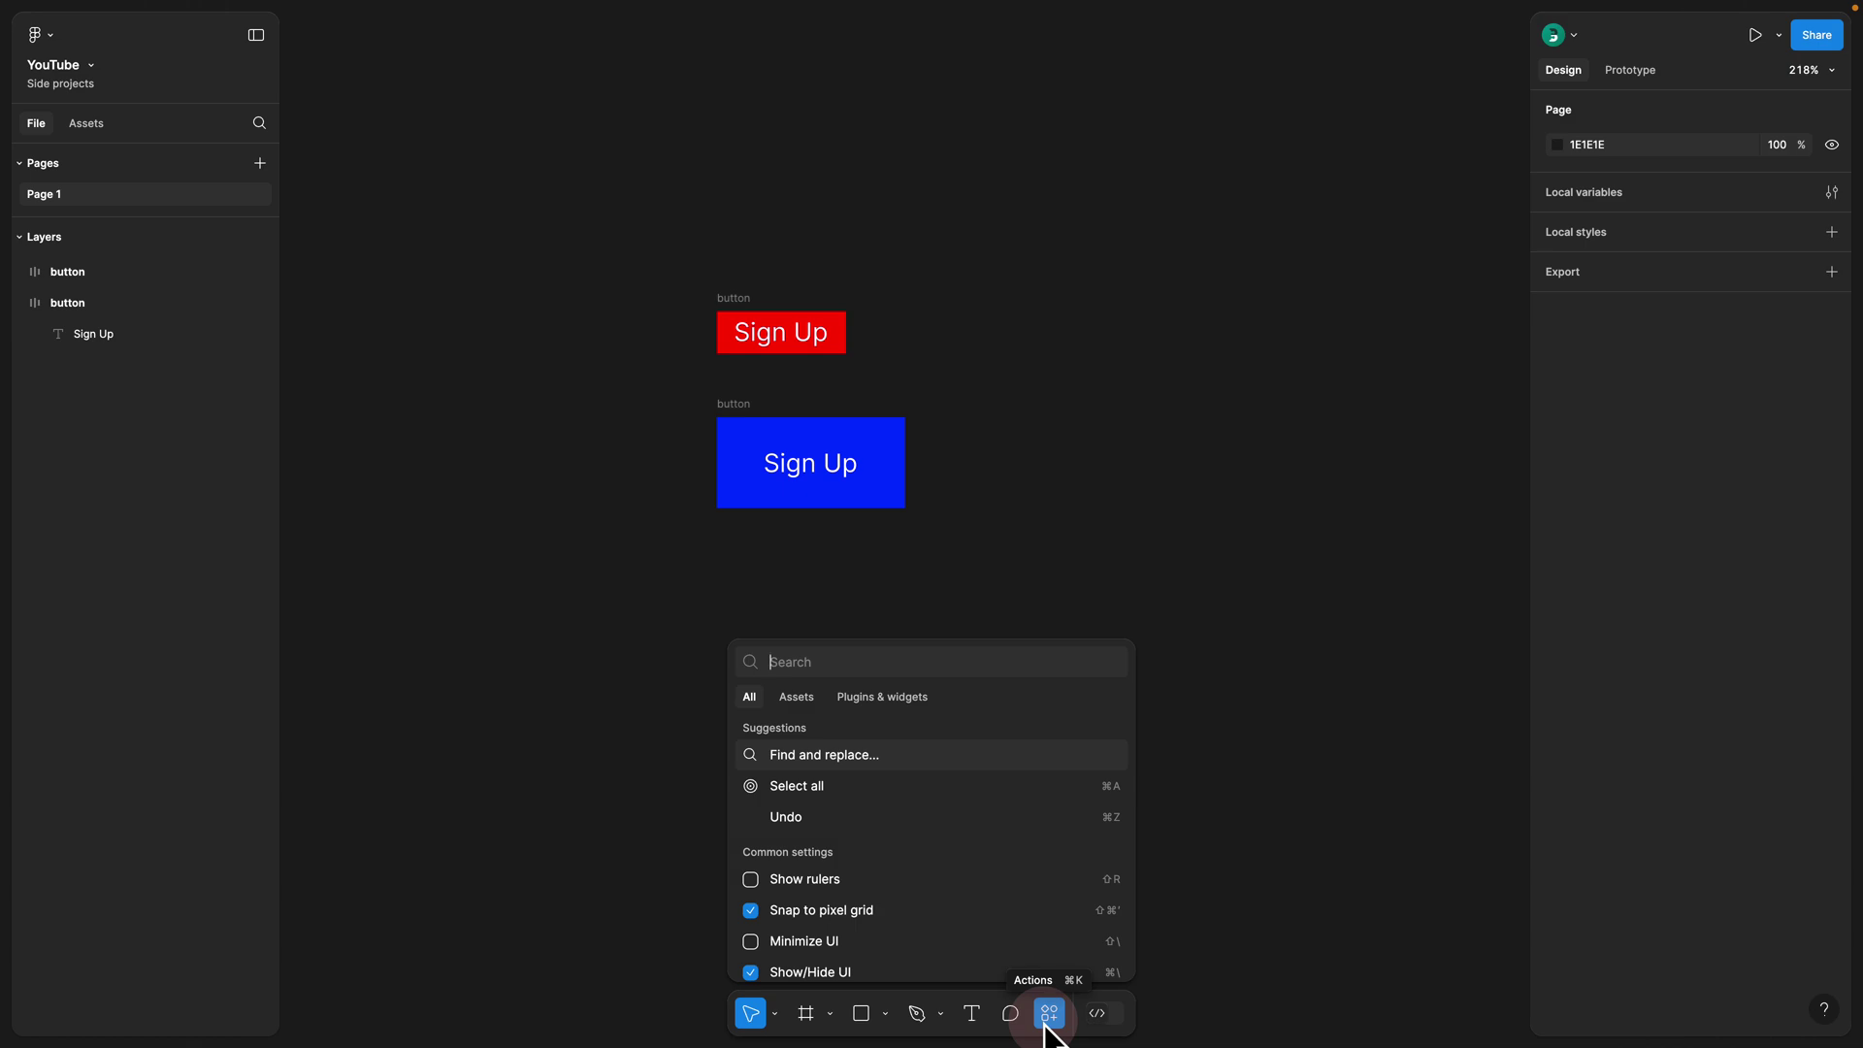
type("sort la")
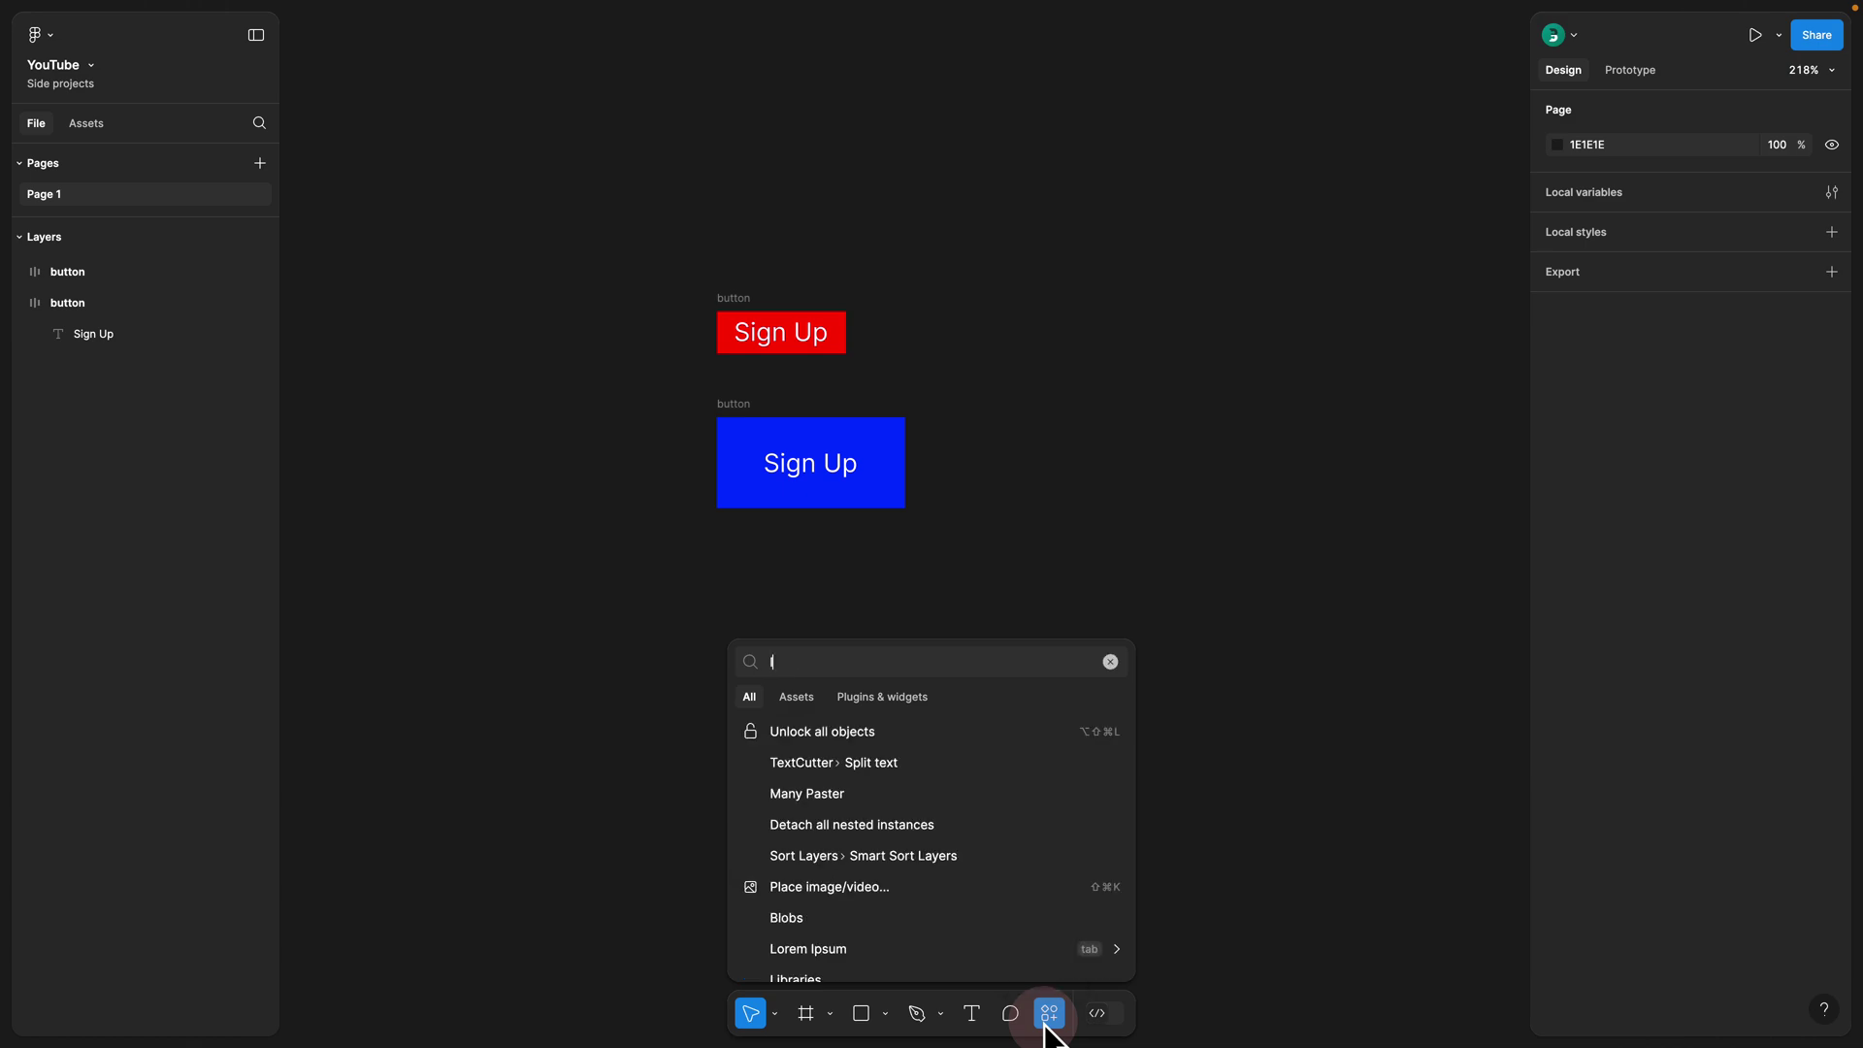
left_click(857, 693)
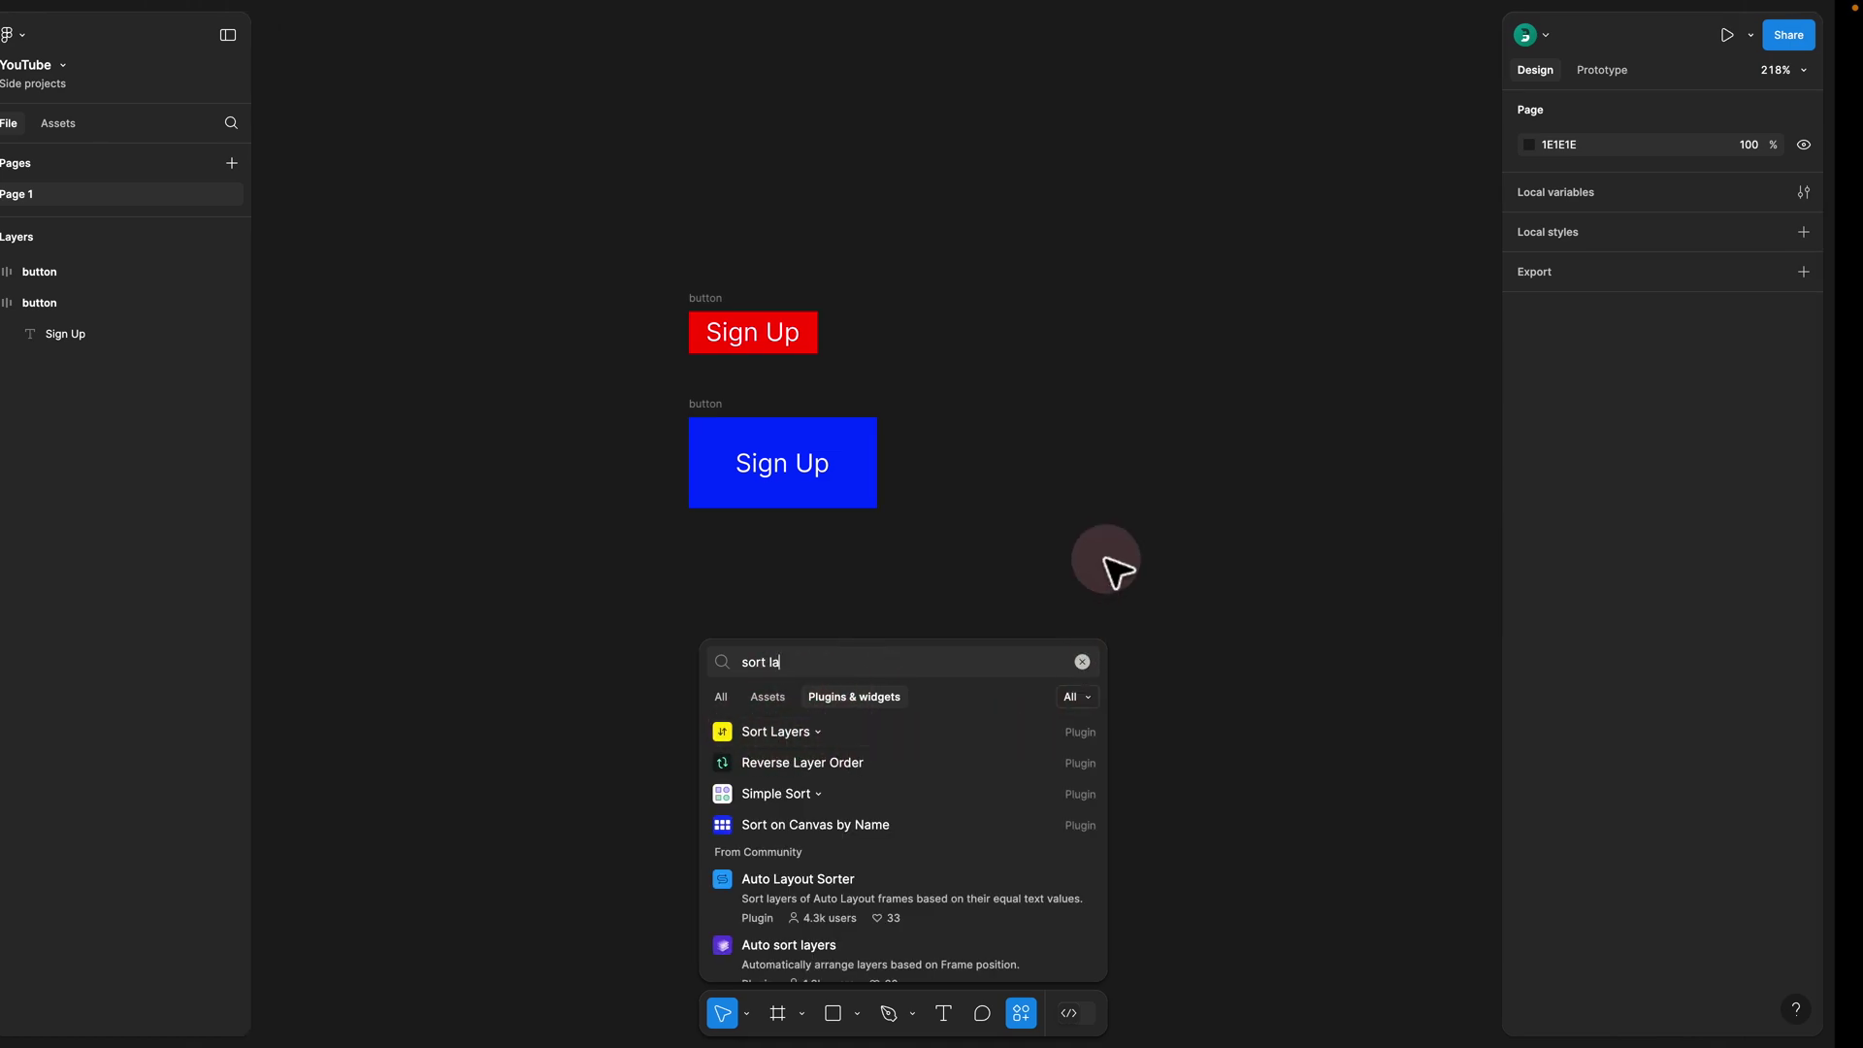
key("ctrl+Right")
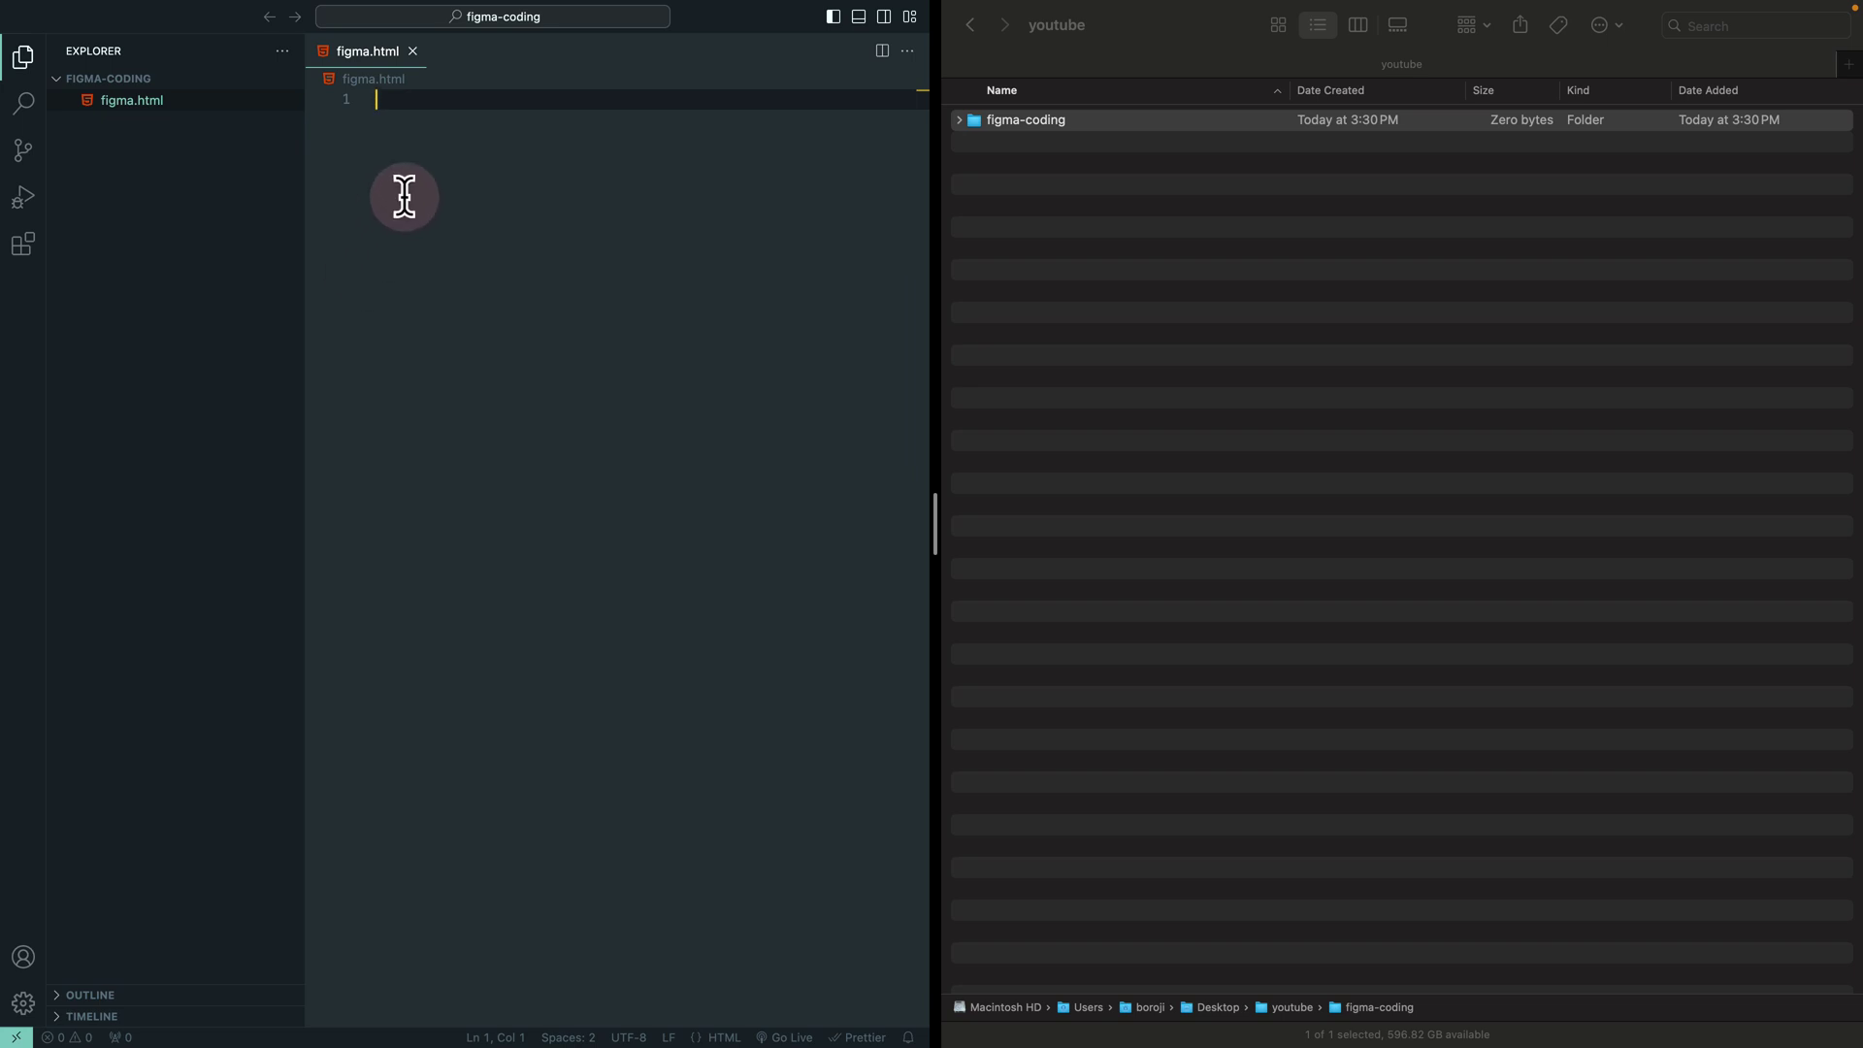
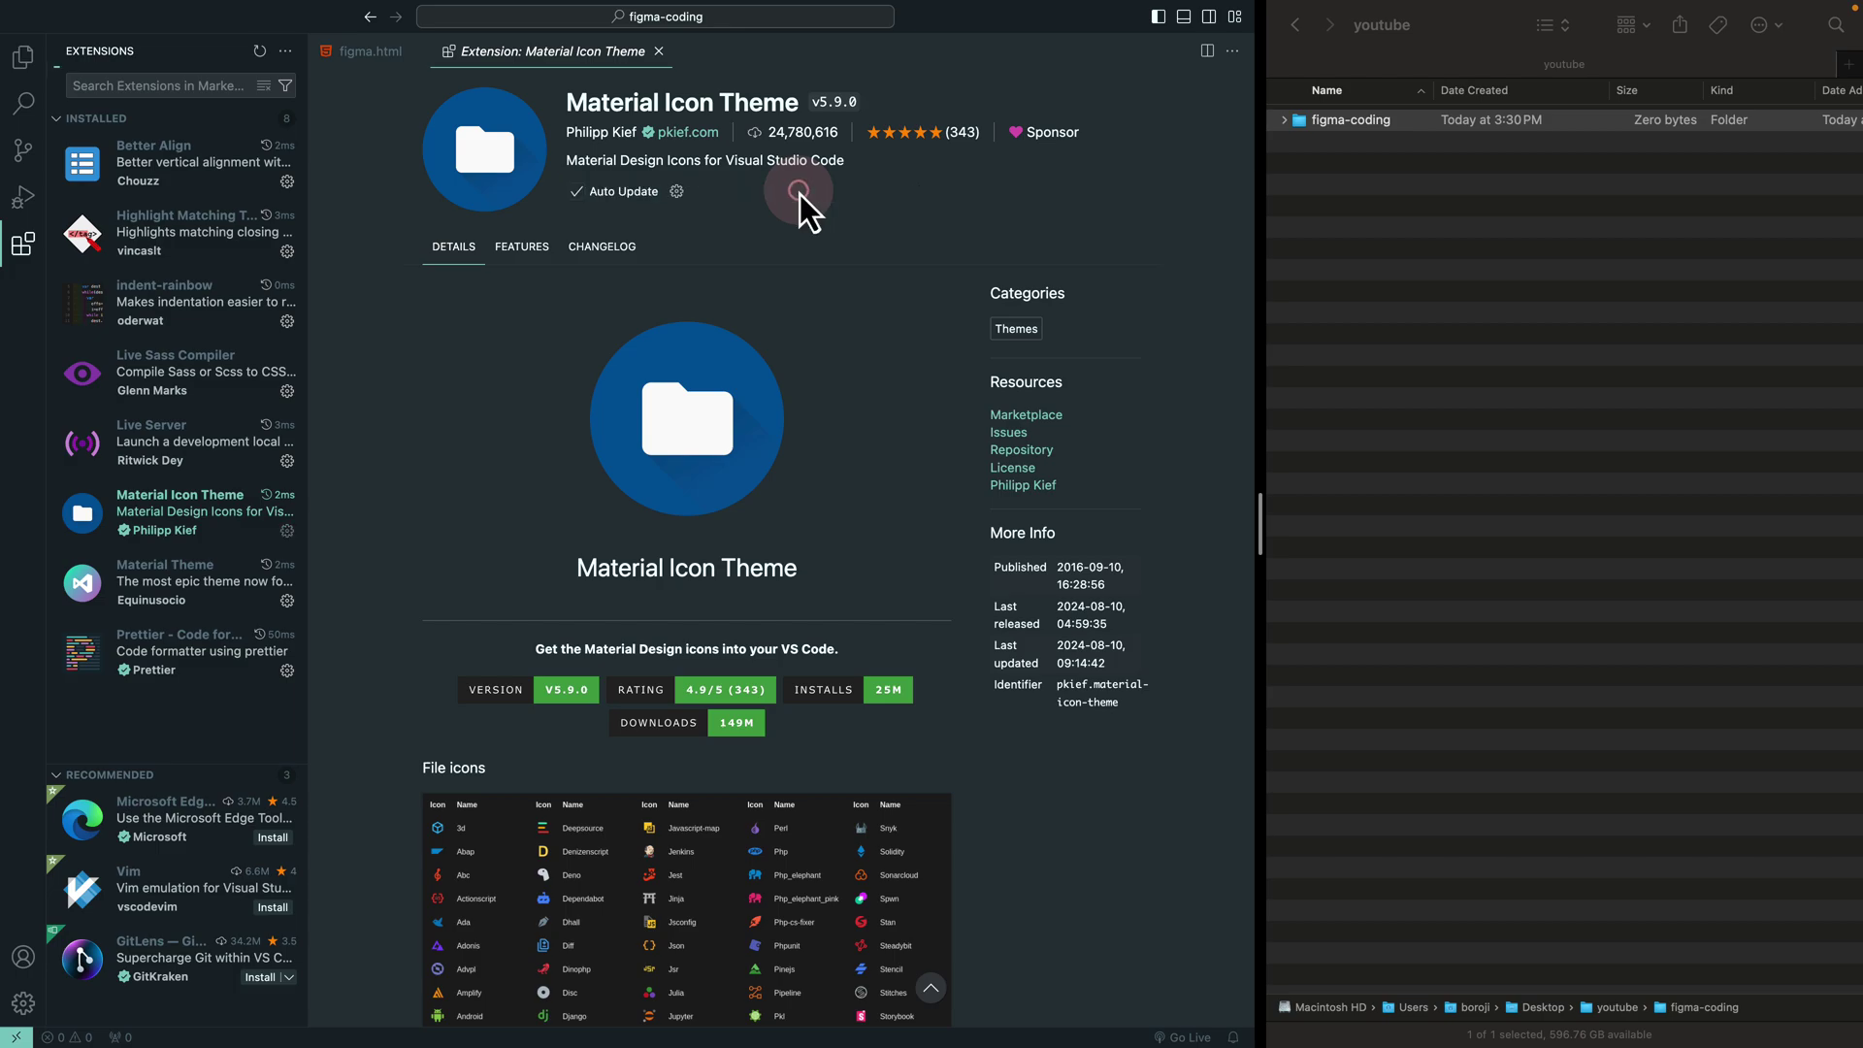
Uninstall the Material Theme extension, restart the extensions, and go back to figma.html in the project files.
left_click(138, 594)
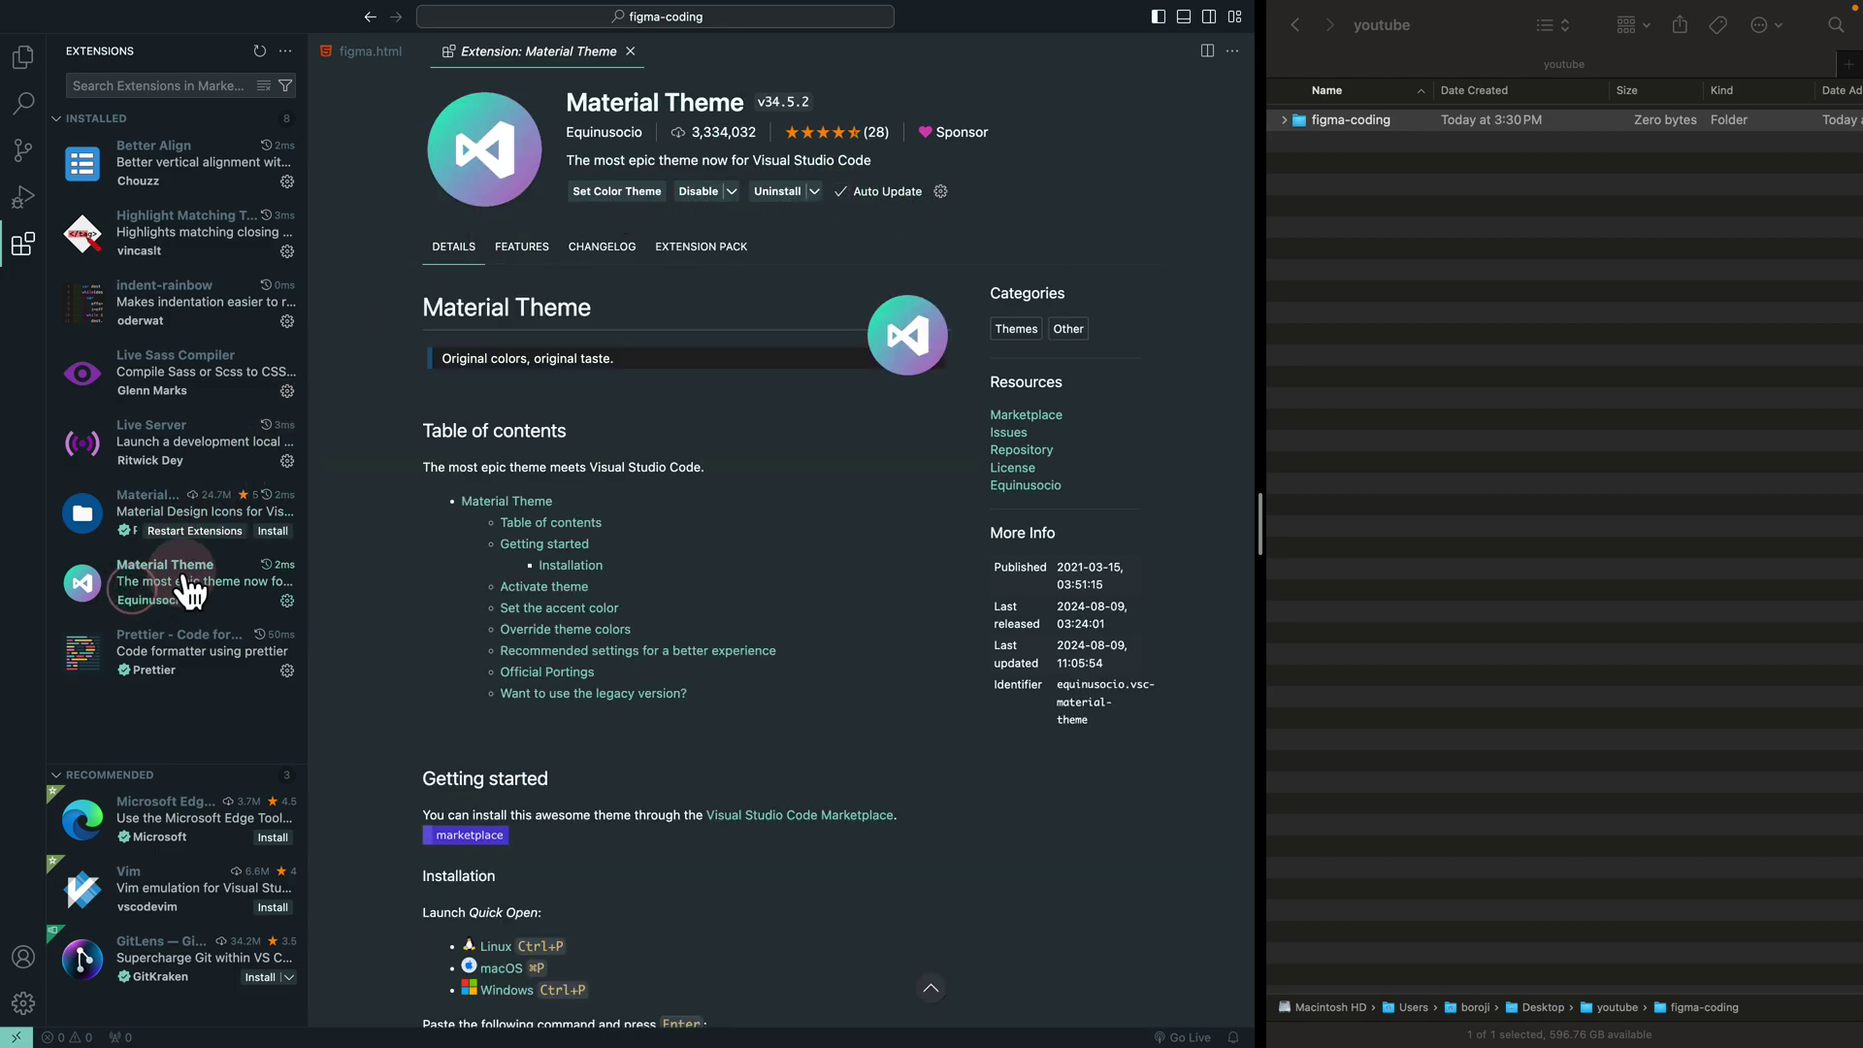
left_click(778, 191)
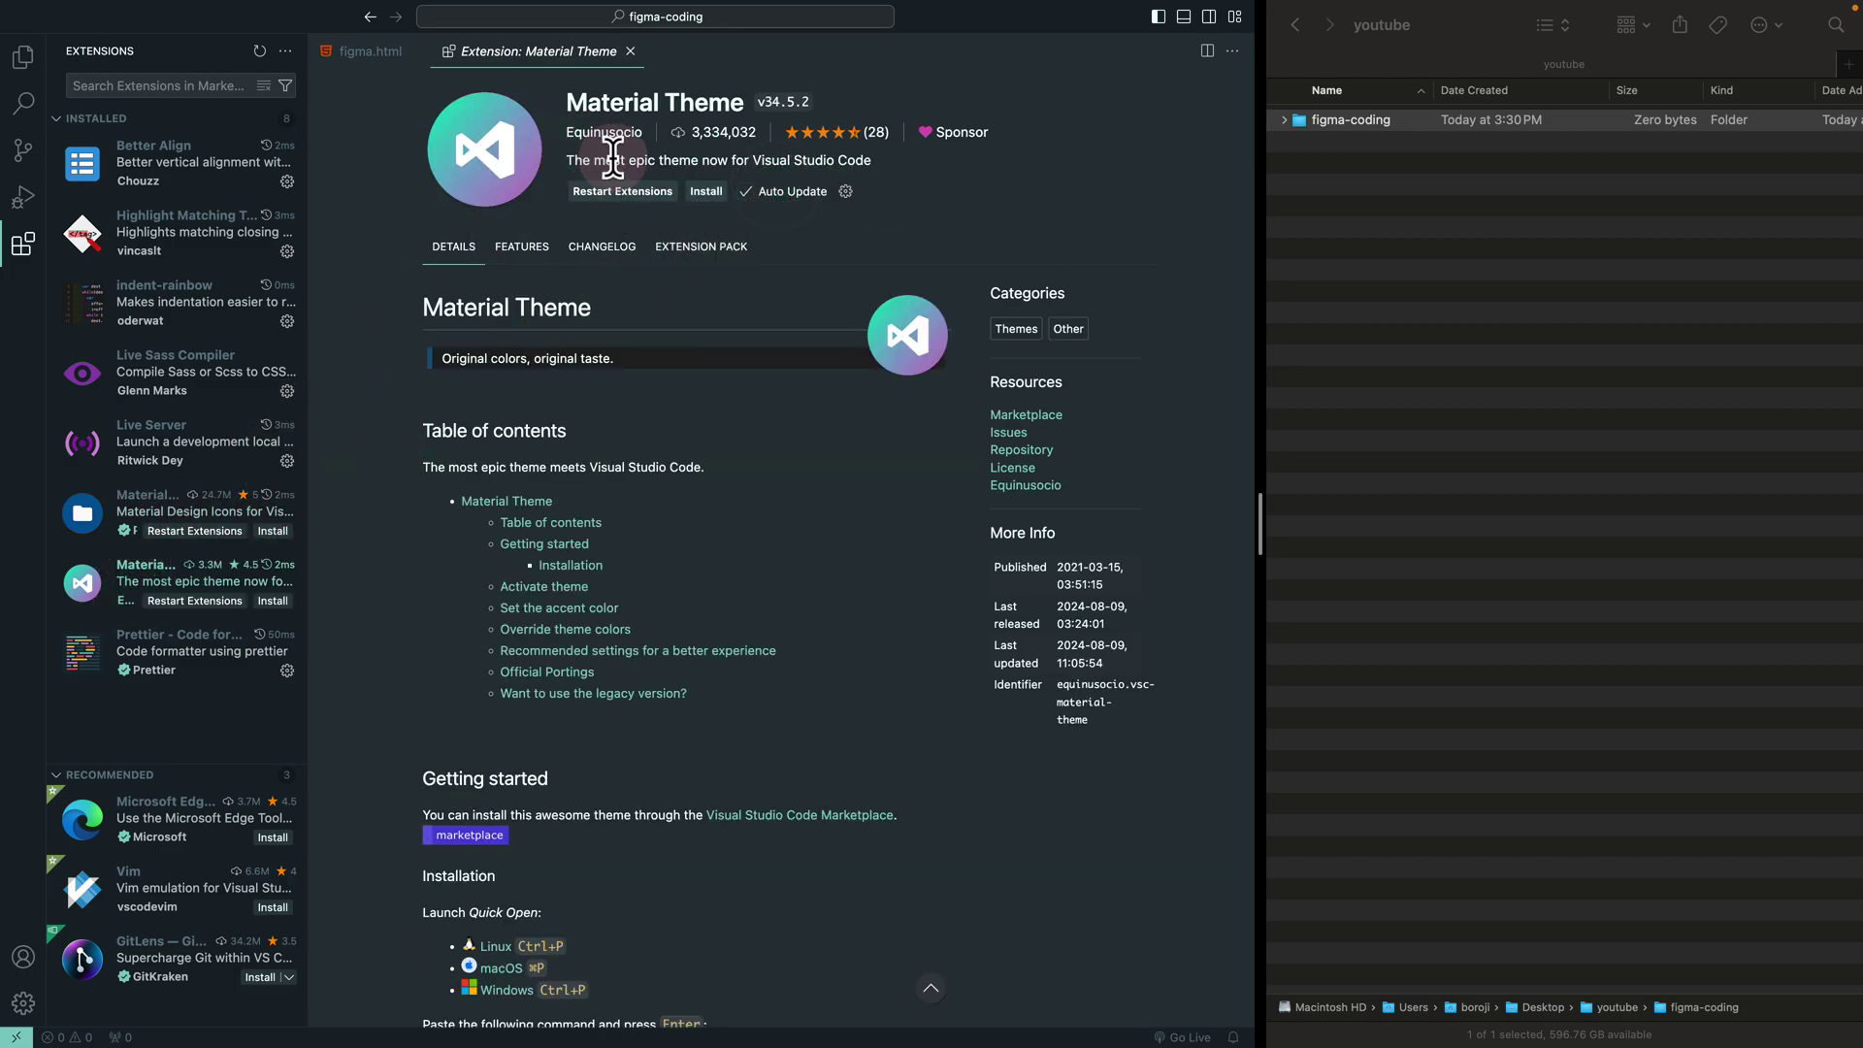
left_click(201, 499)
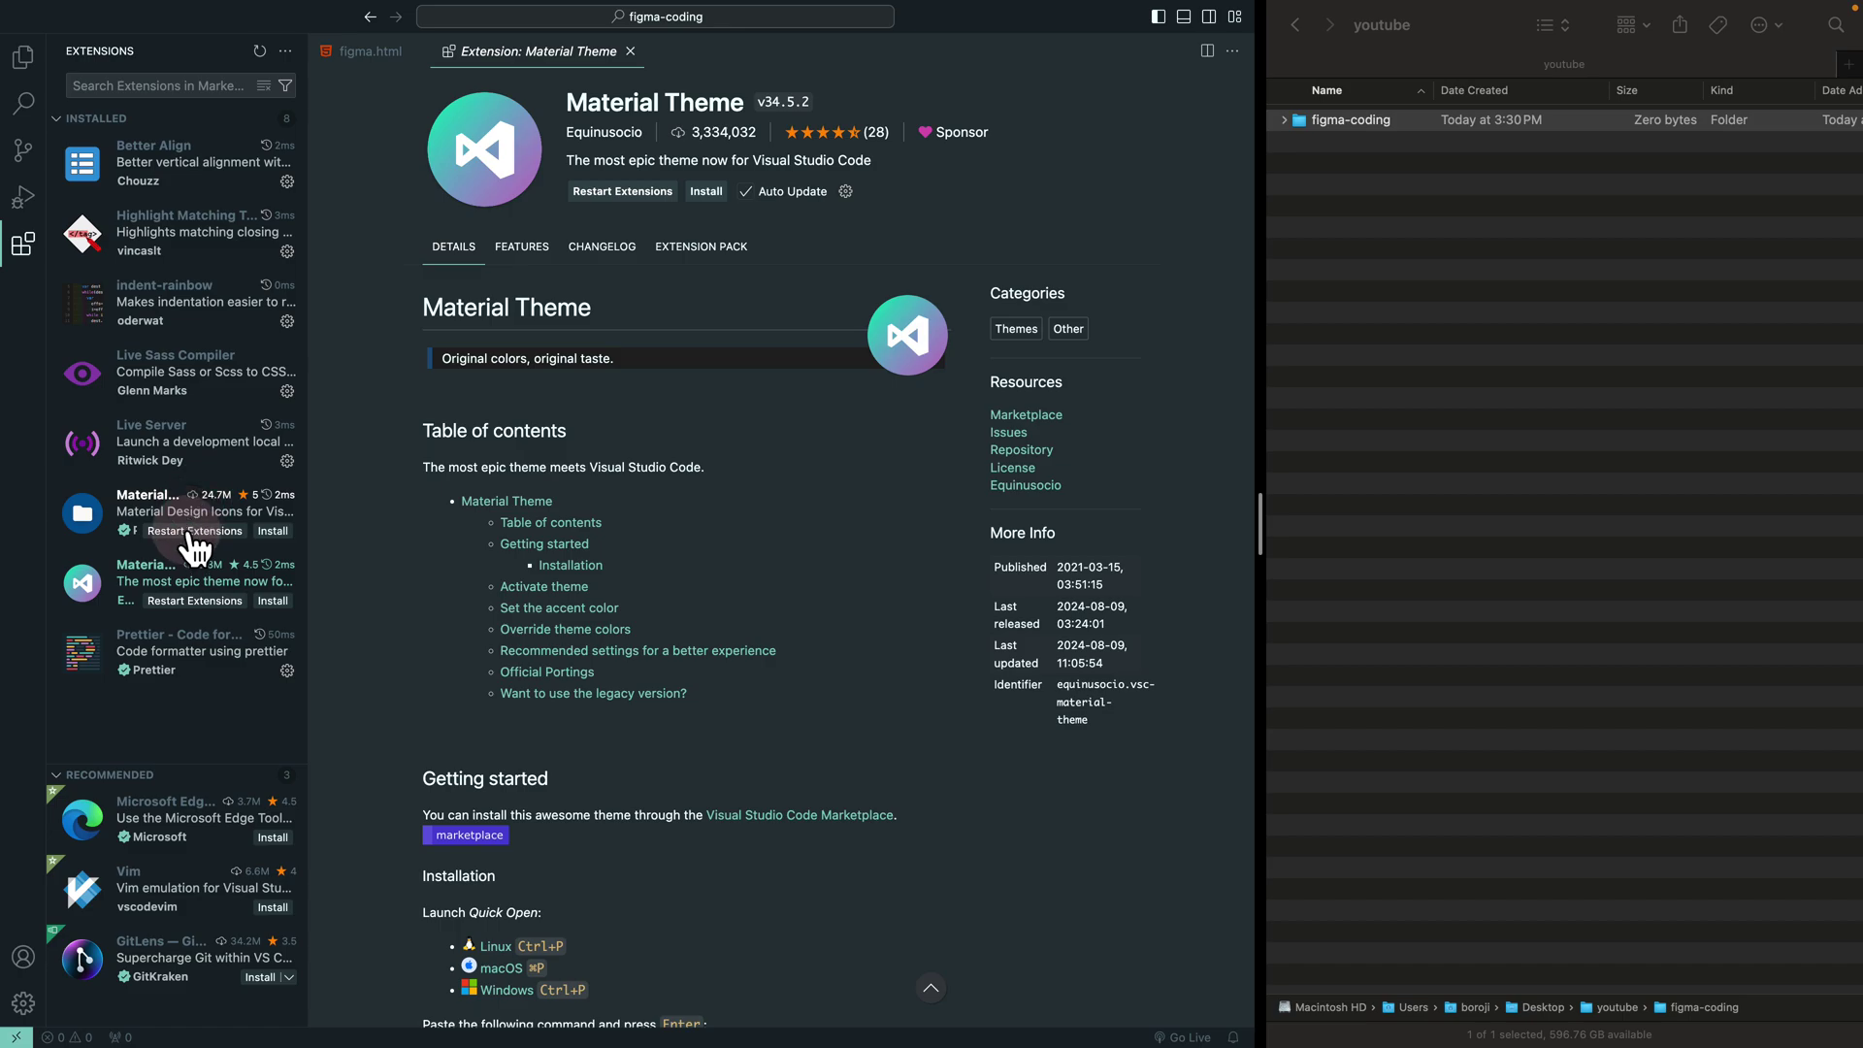
left_click(198, 531)
left_click(338, 301)
left_click(629, 52)
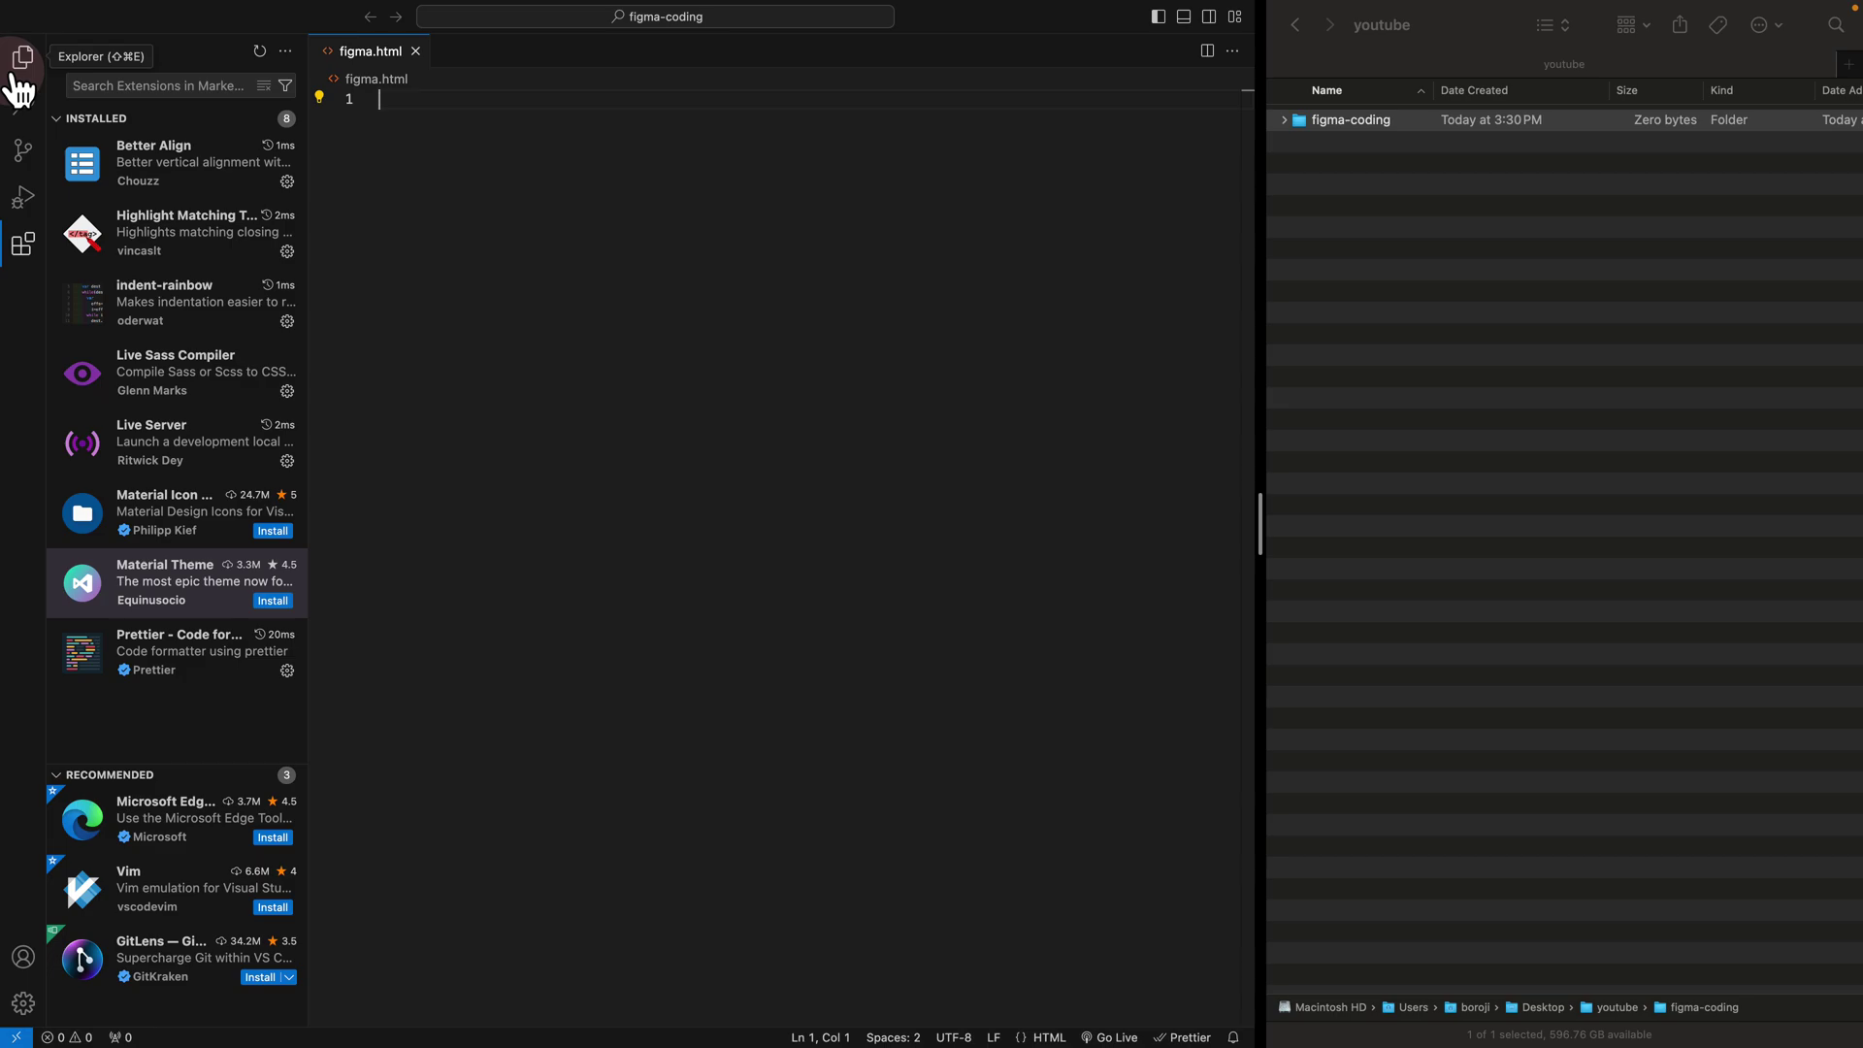
left_click(19, 65)
left_click(68, 124)
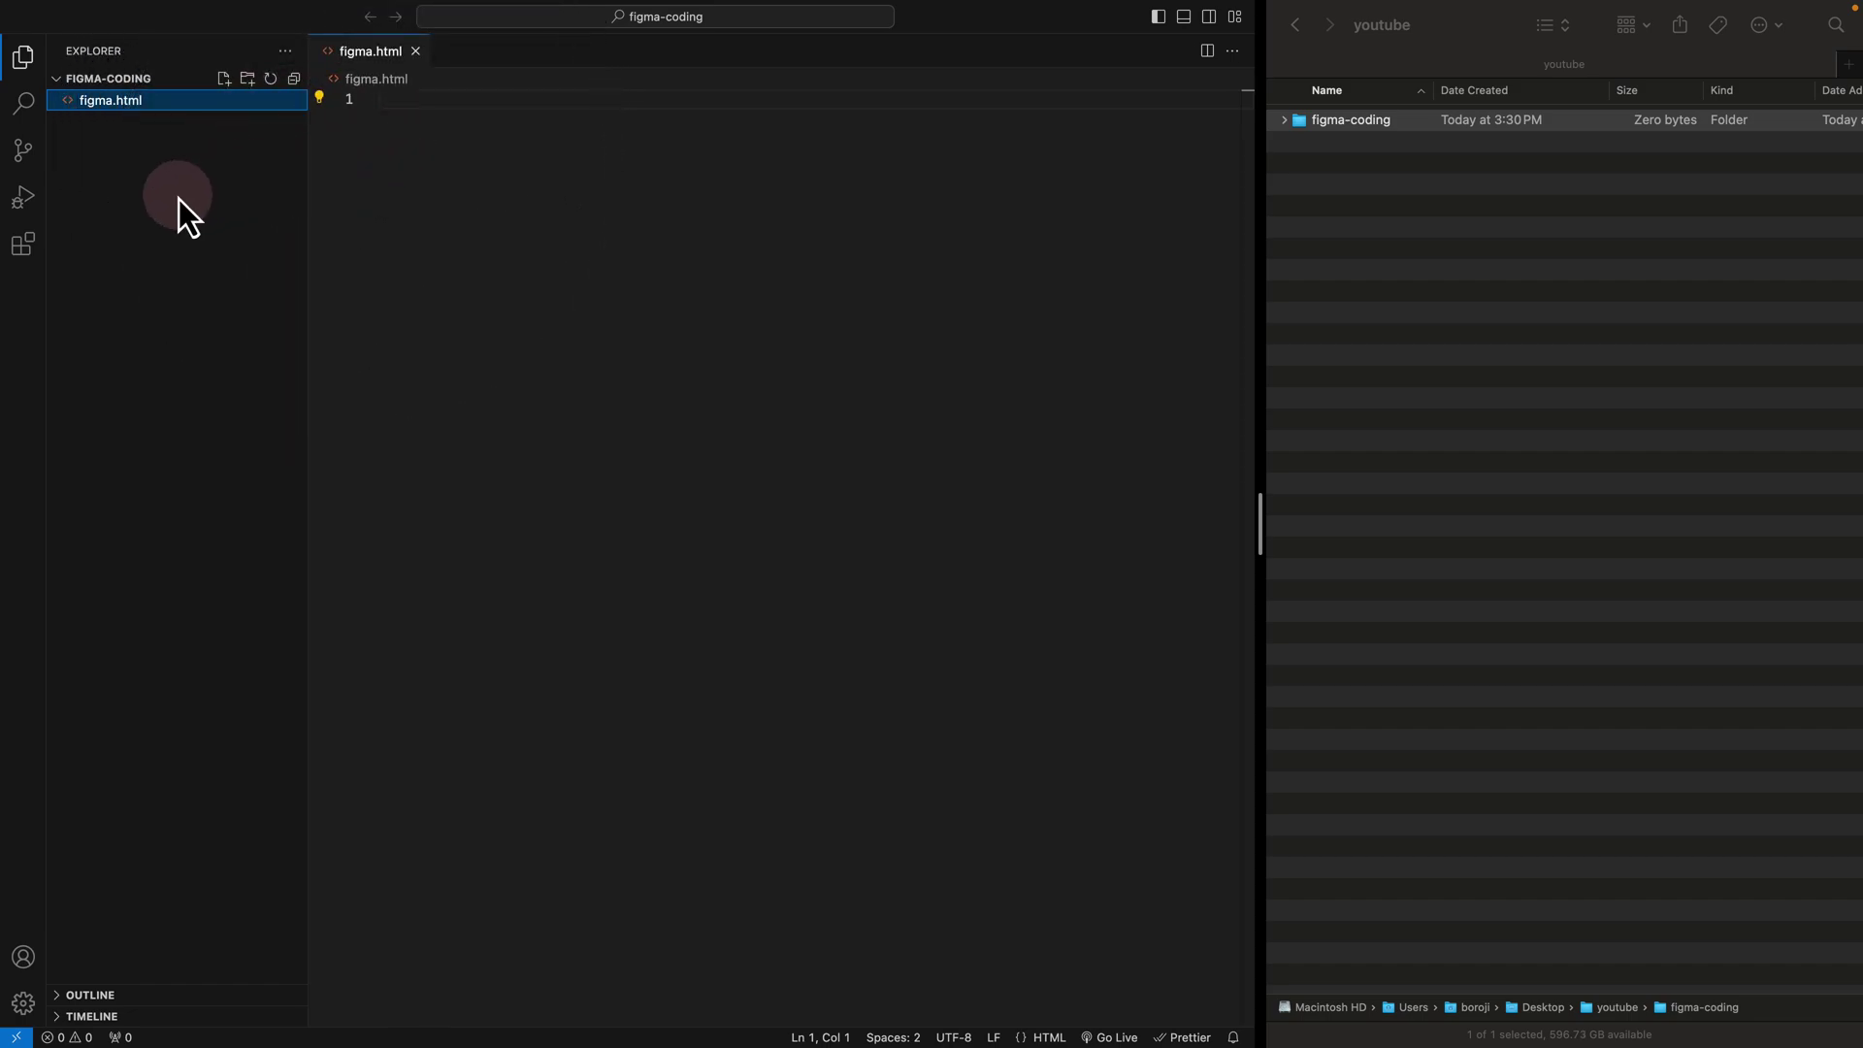
Search the extensions for "material", then install Material Icon Theme and apply it as the file icon theme.
left_click(49, 257)
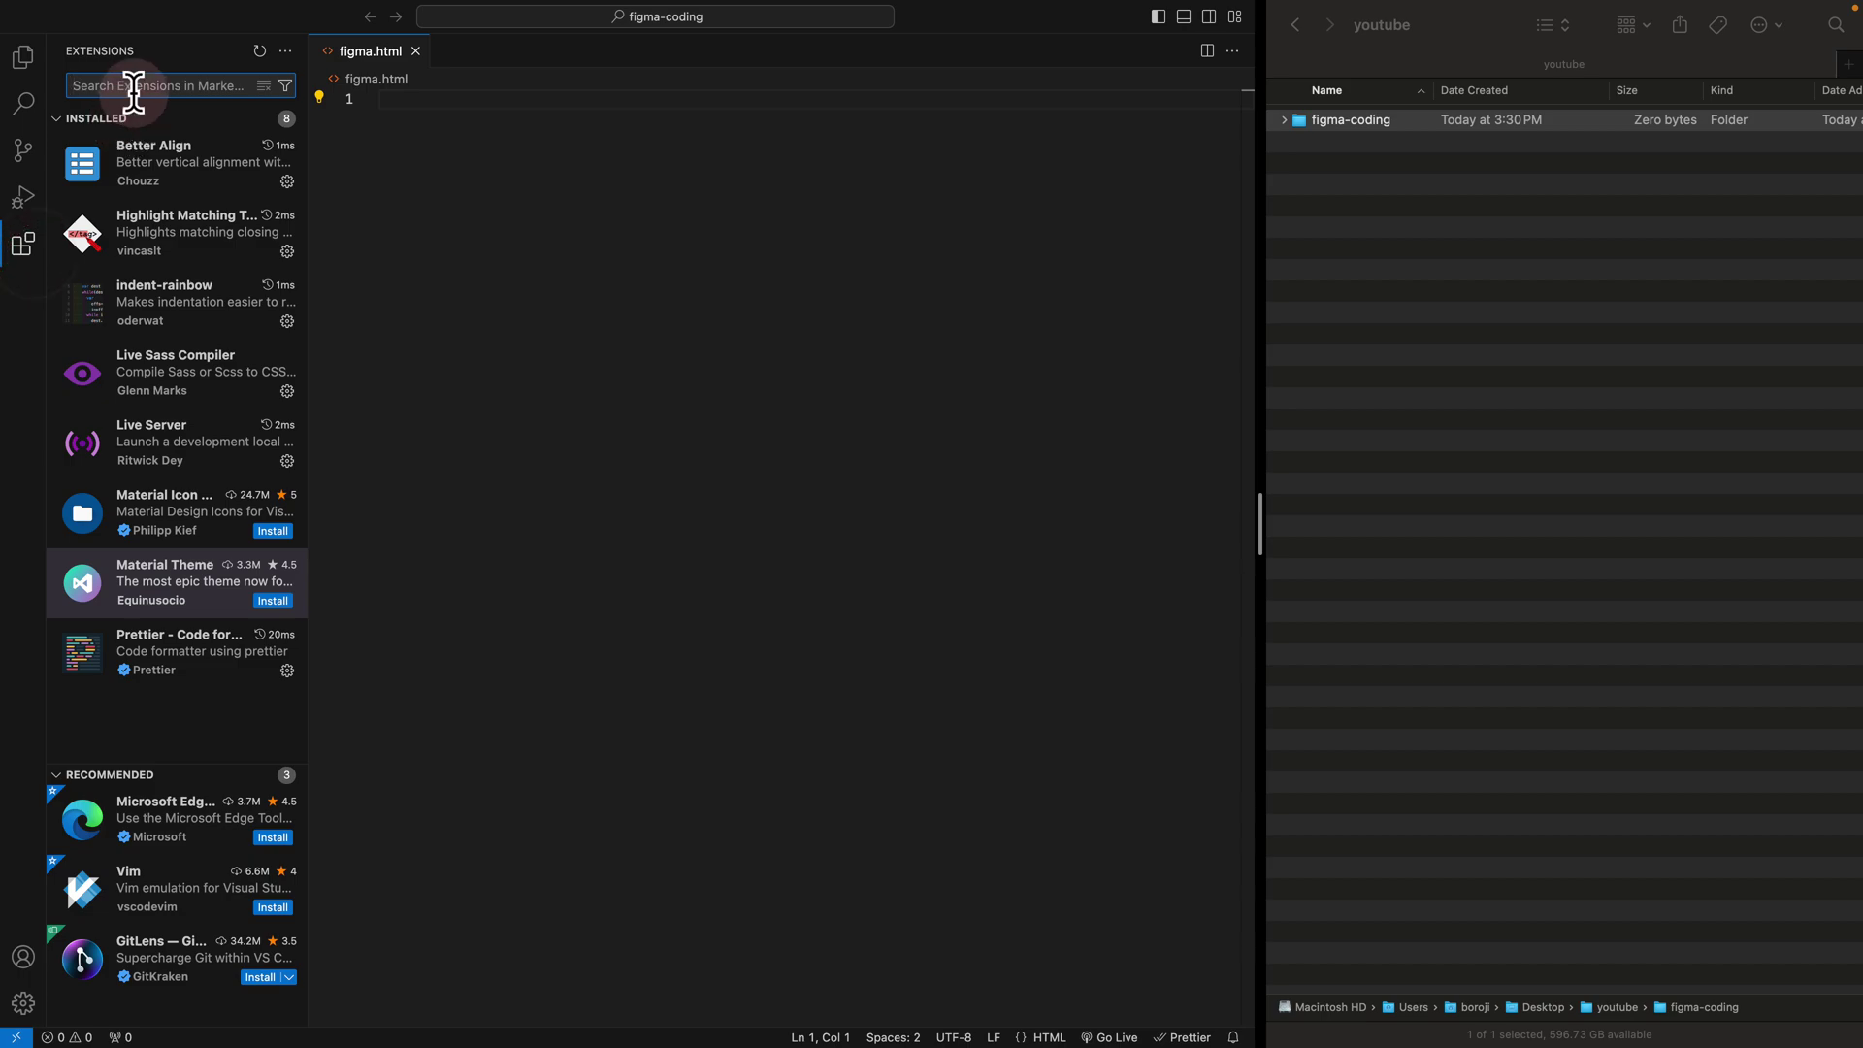
type("material")
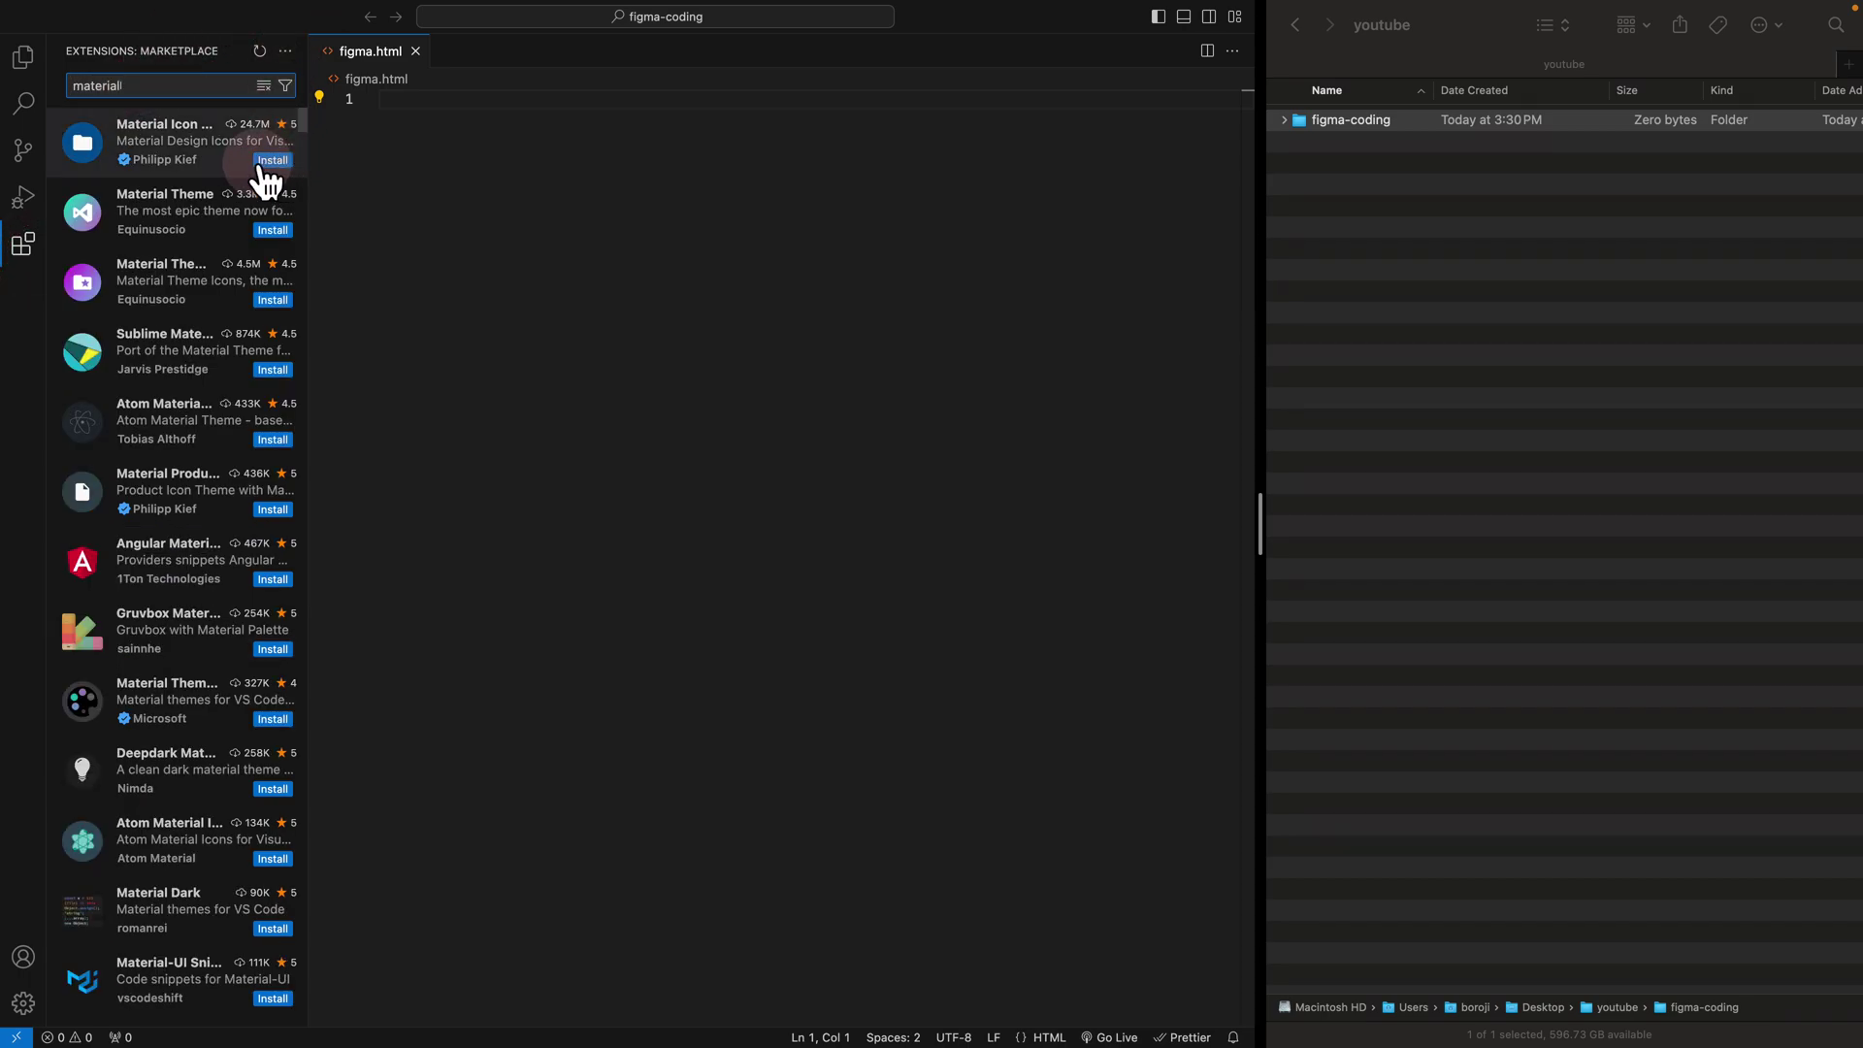
left_click(208, 164)
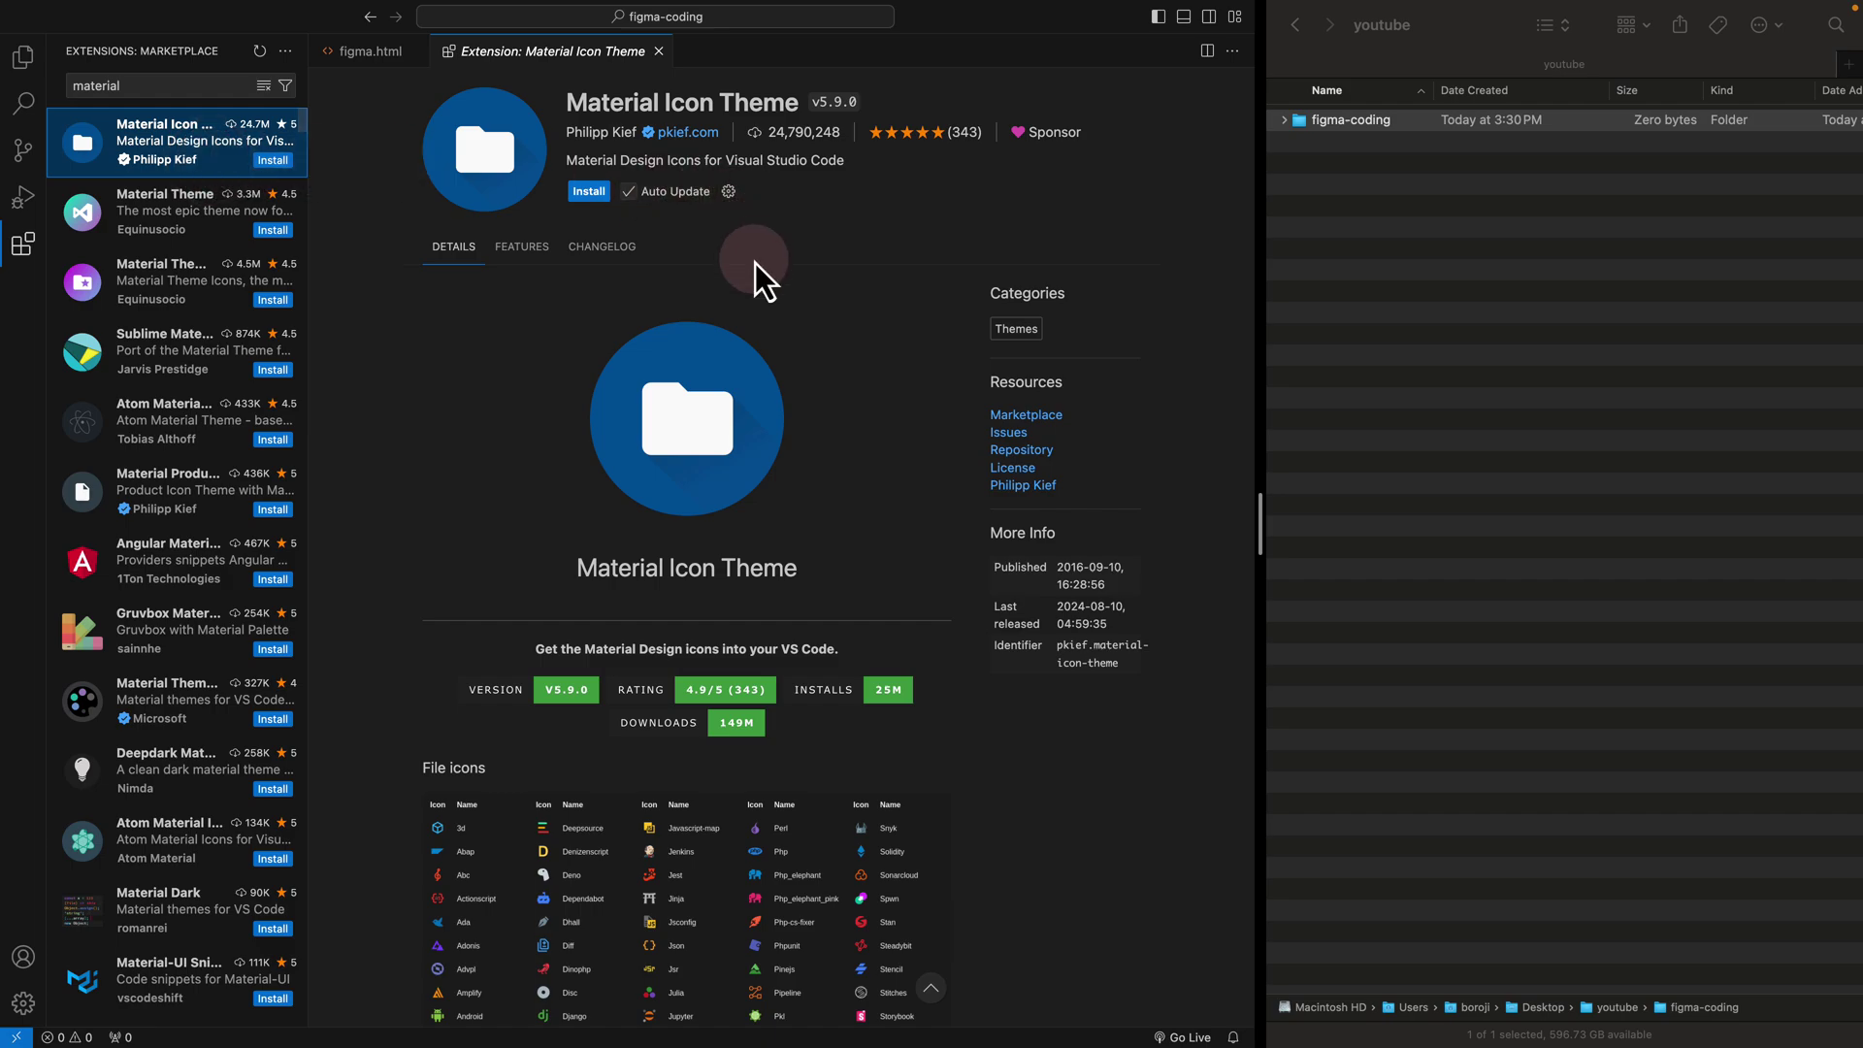
scroll(600, 753, "down", 4)
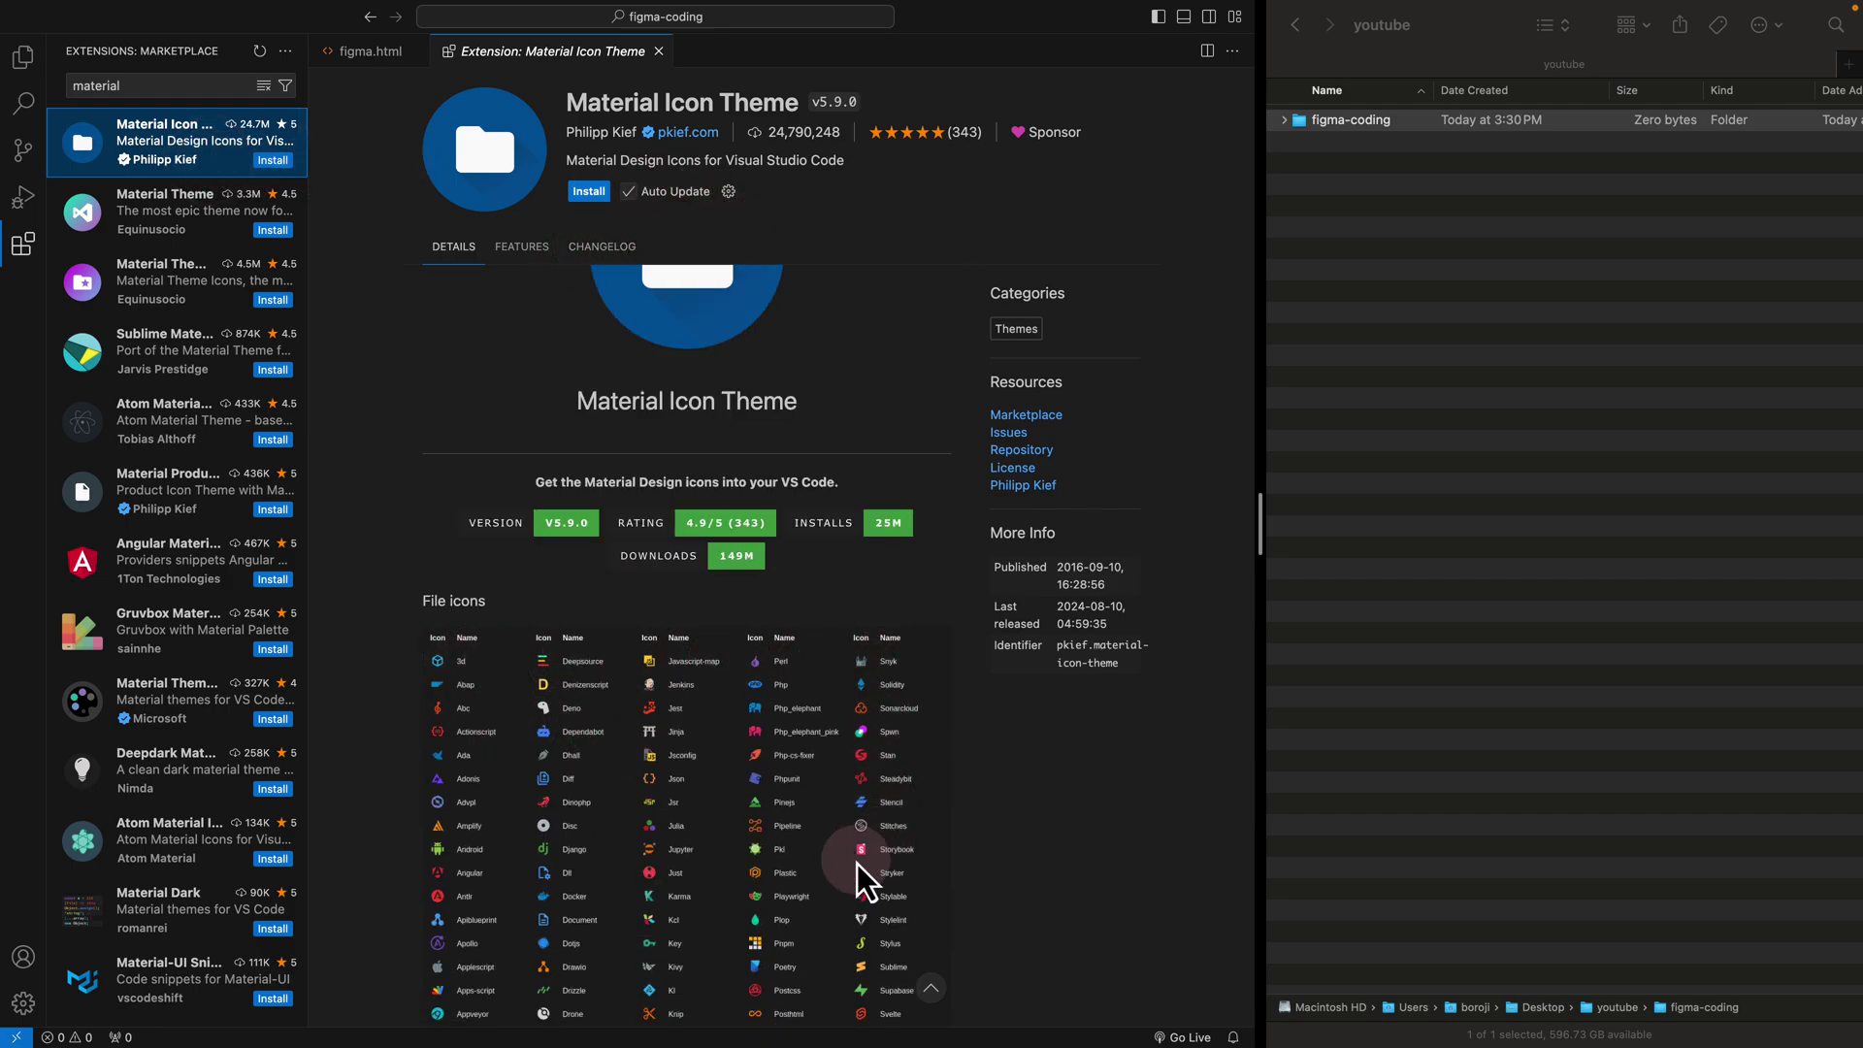
left_click(588, 192)
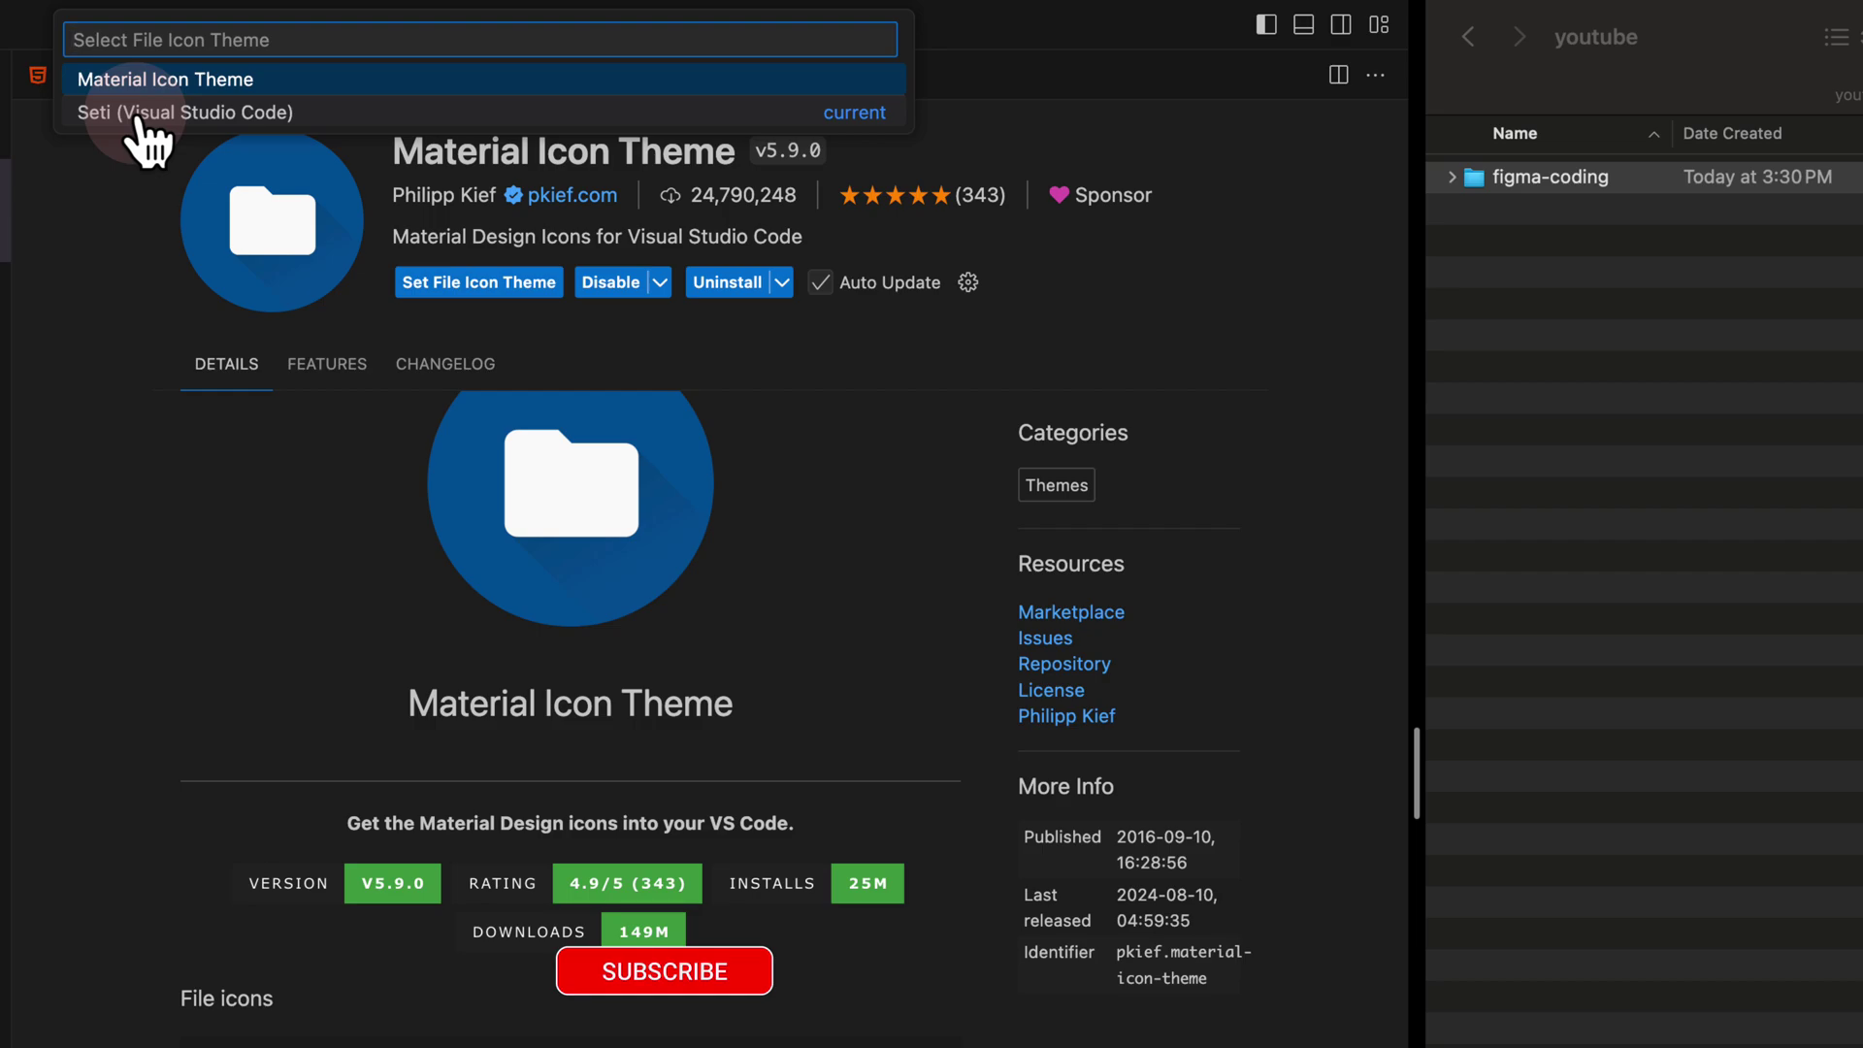
left_click(245, 85)
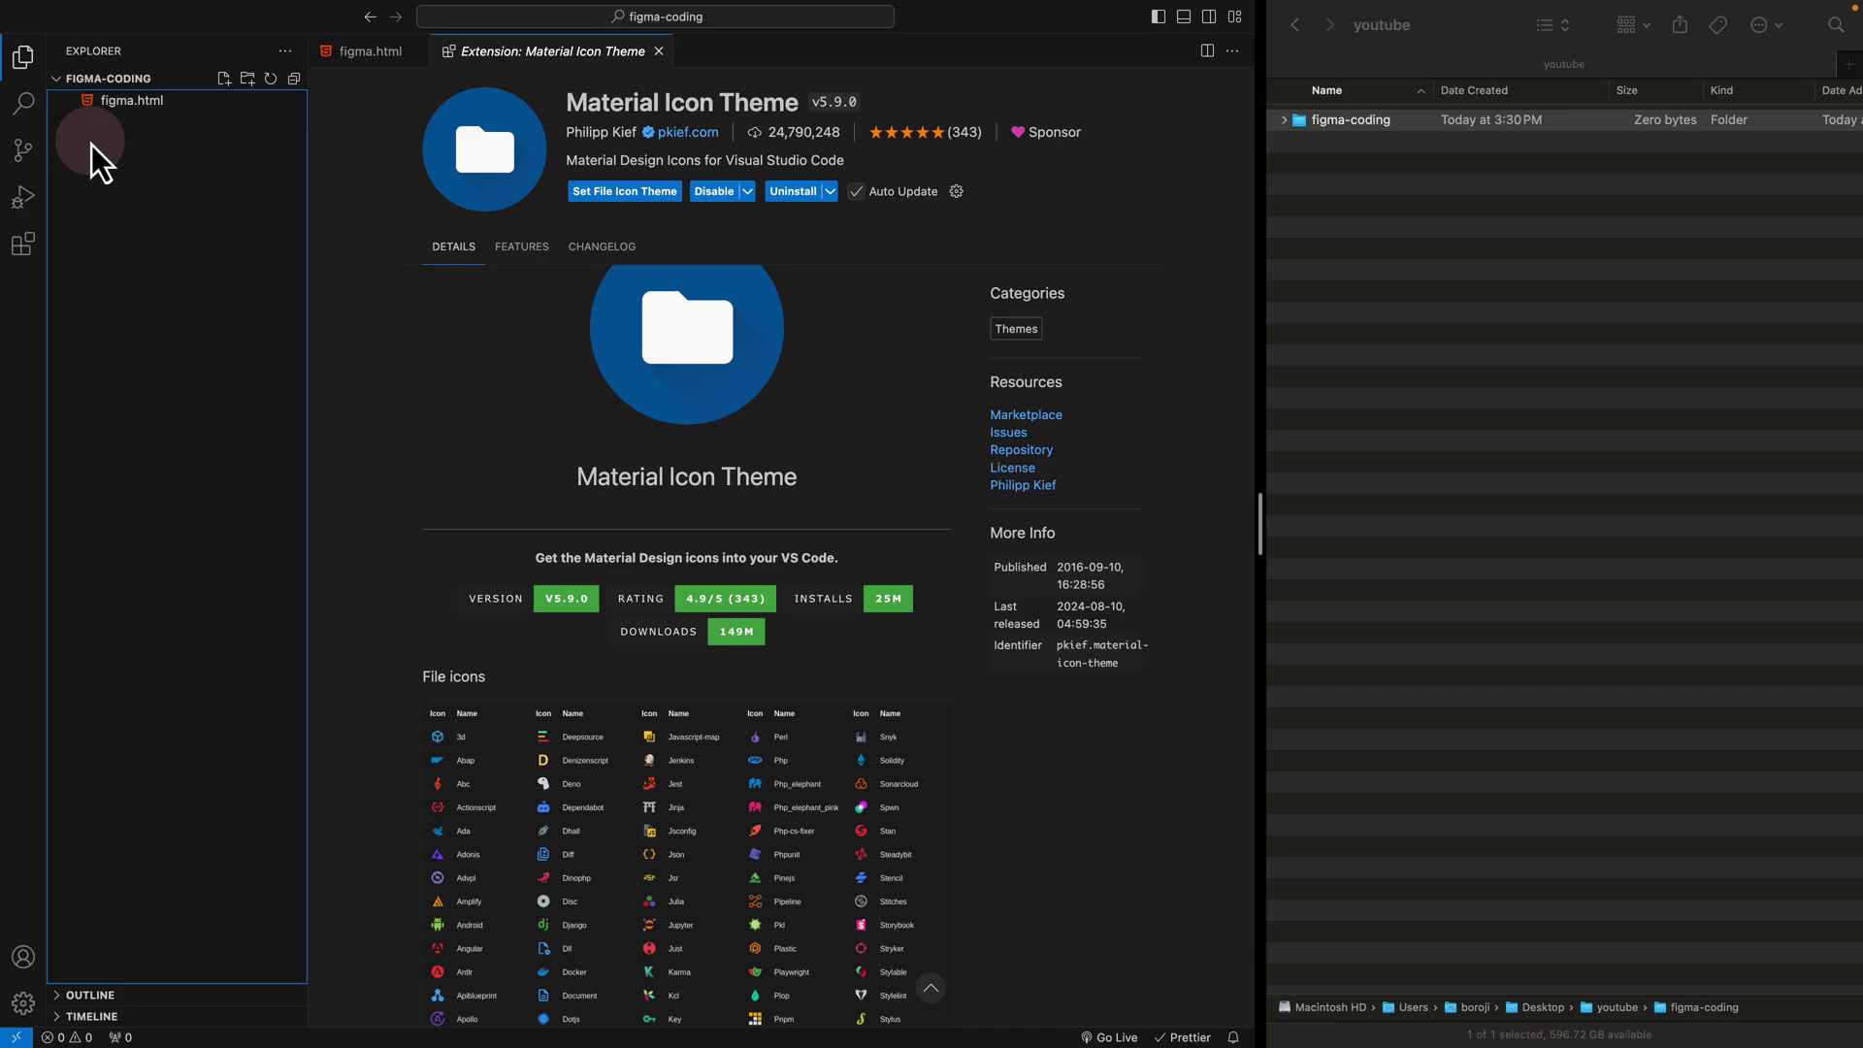
Install the Material Theme extension by Equinusocio from the extension search results.
left_click(23, 244)
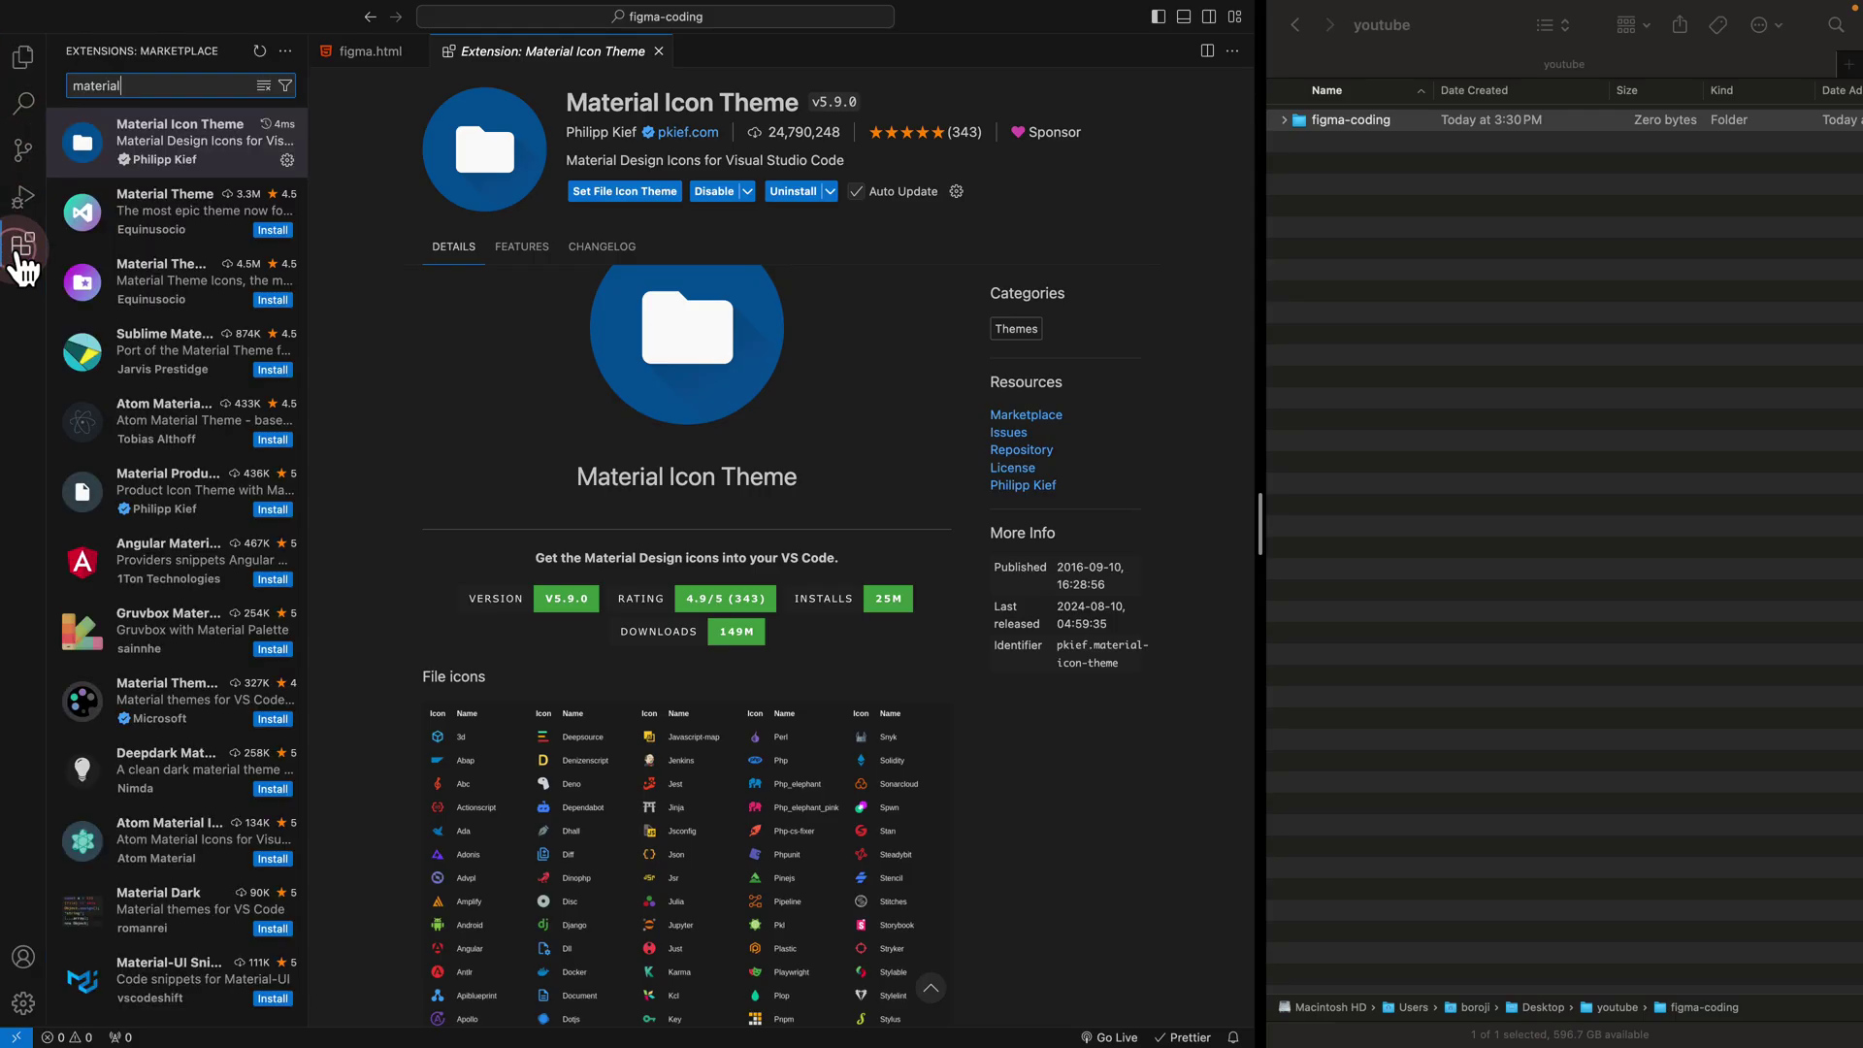
left_click(189, 244)
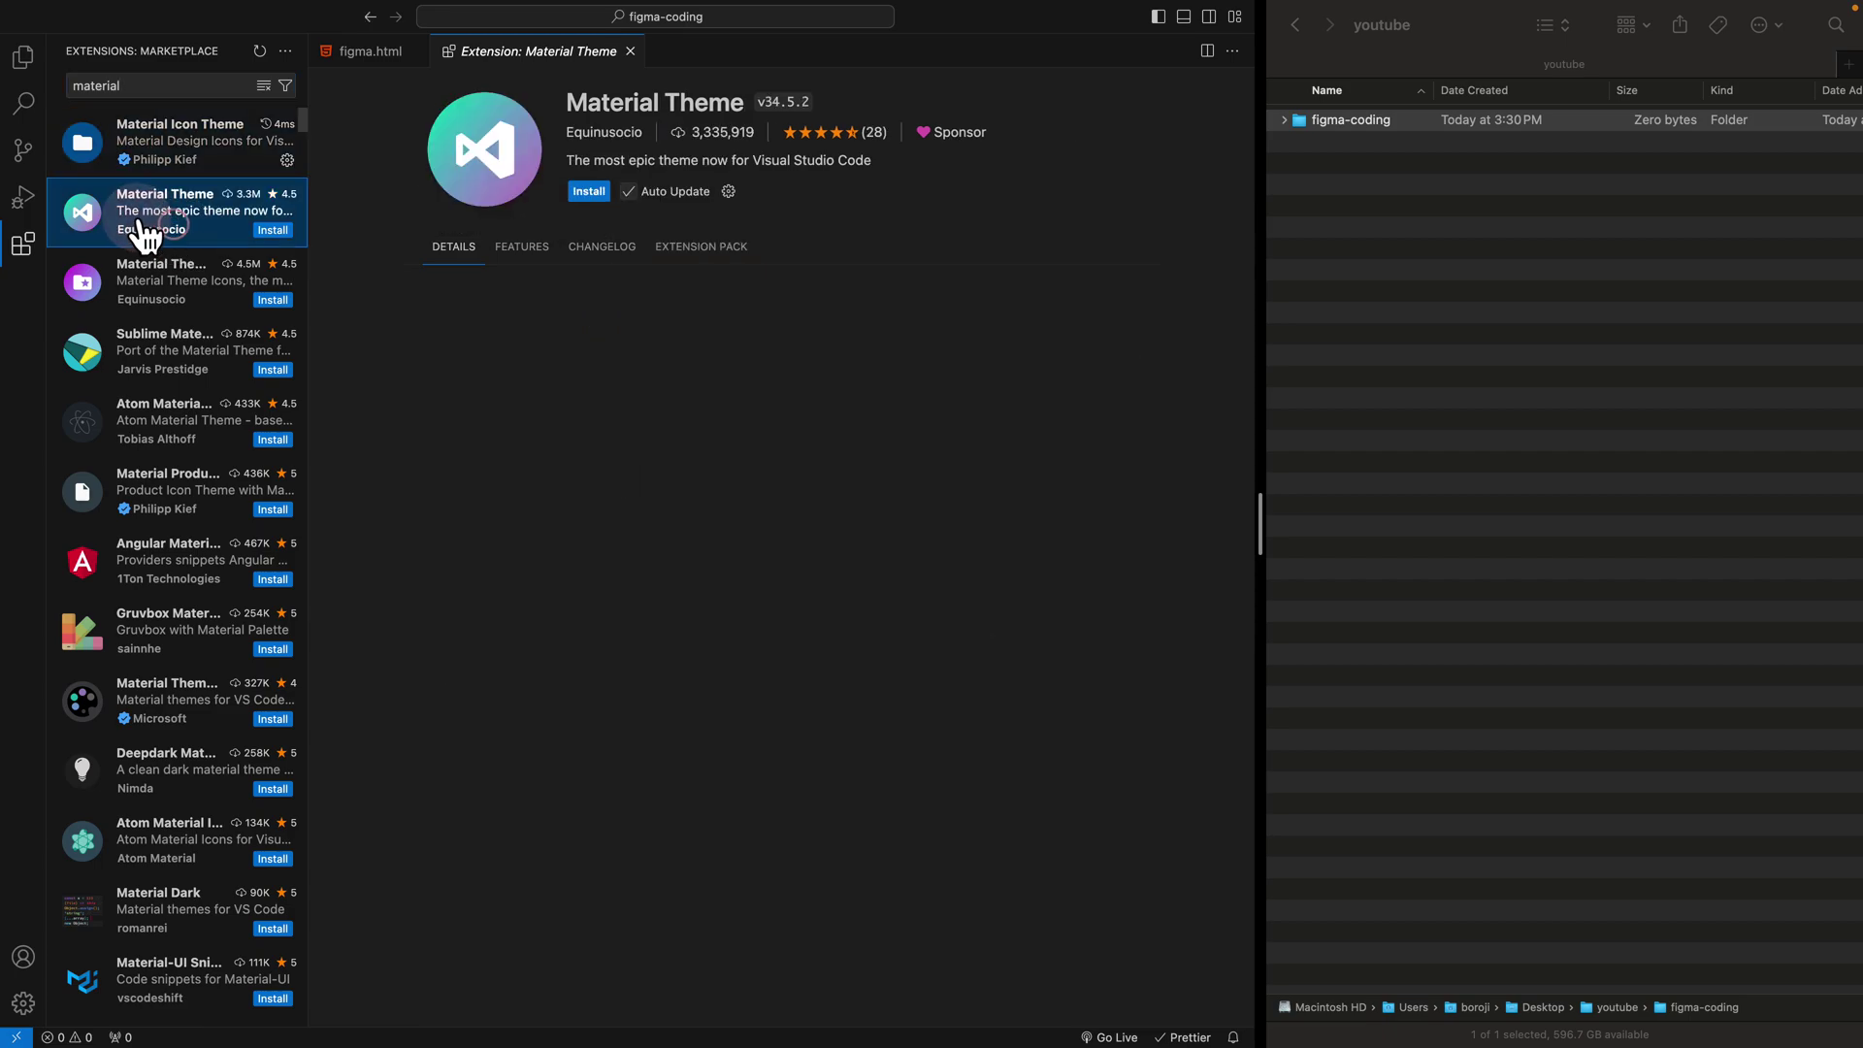
left_click(594, 193)
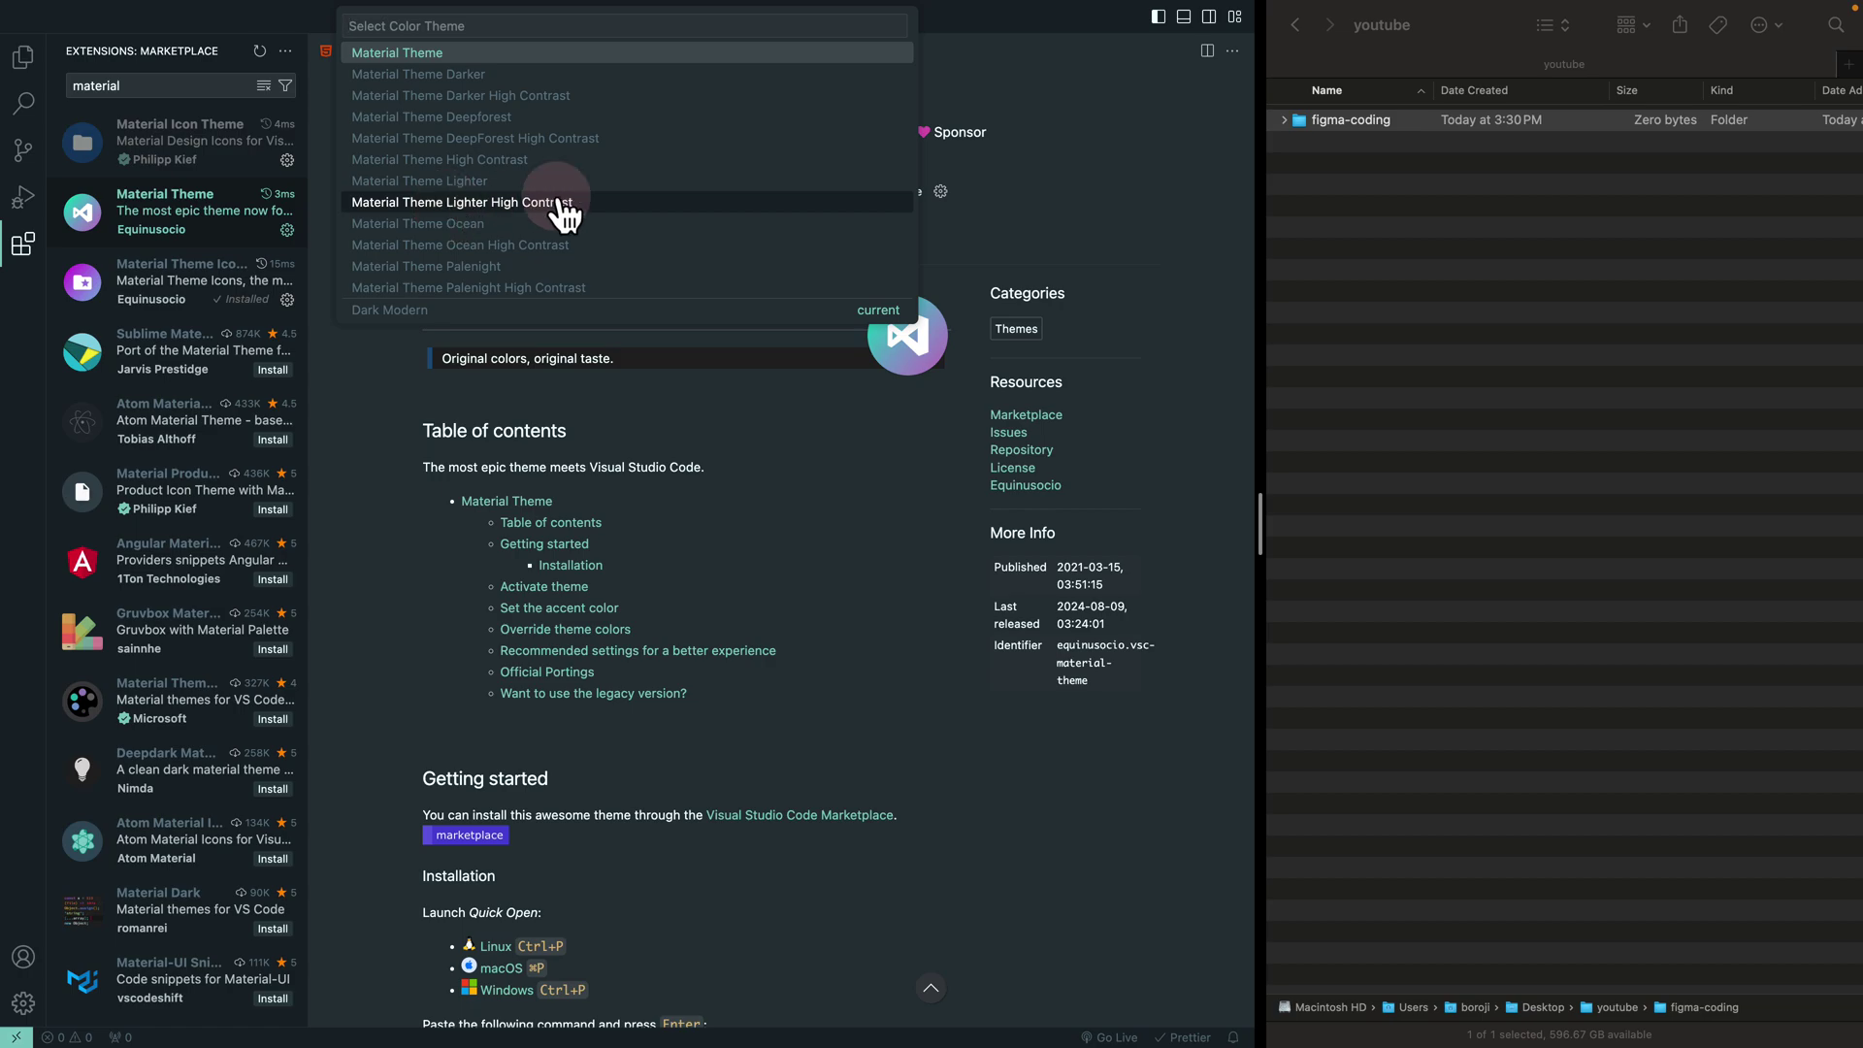
Preview the Material Theme color variants and apply Material Theme High Contrast as the color theme.
key("Down")
key("Down")
key("Down")
key("Down")
key("Down")
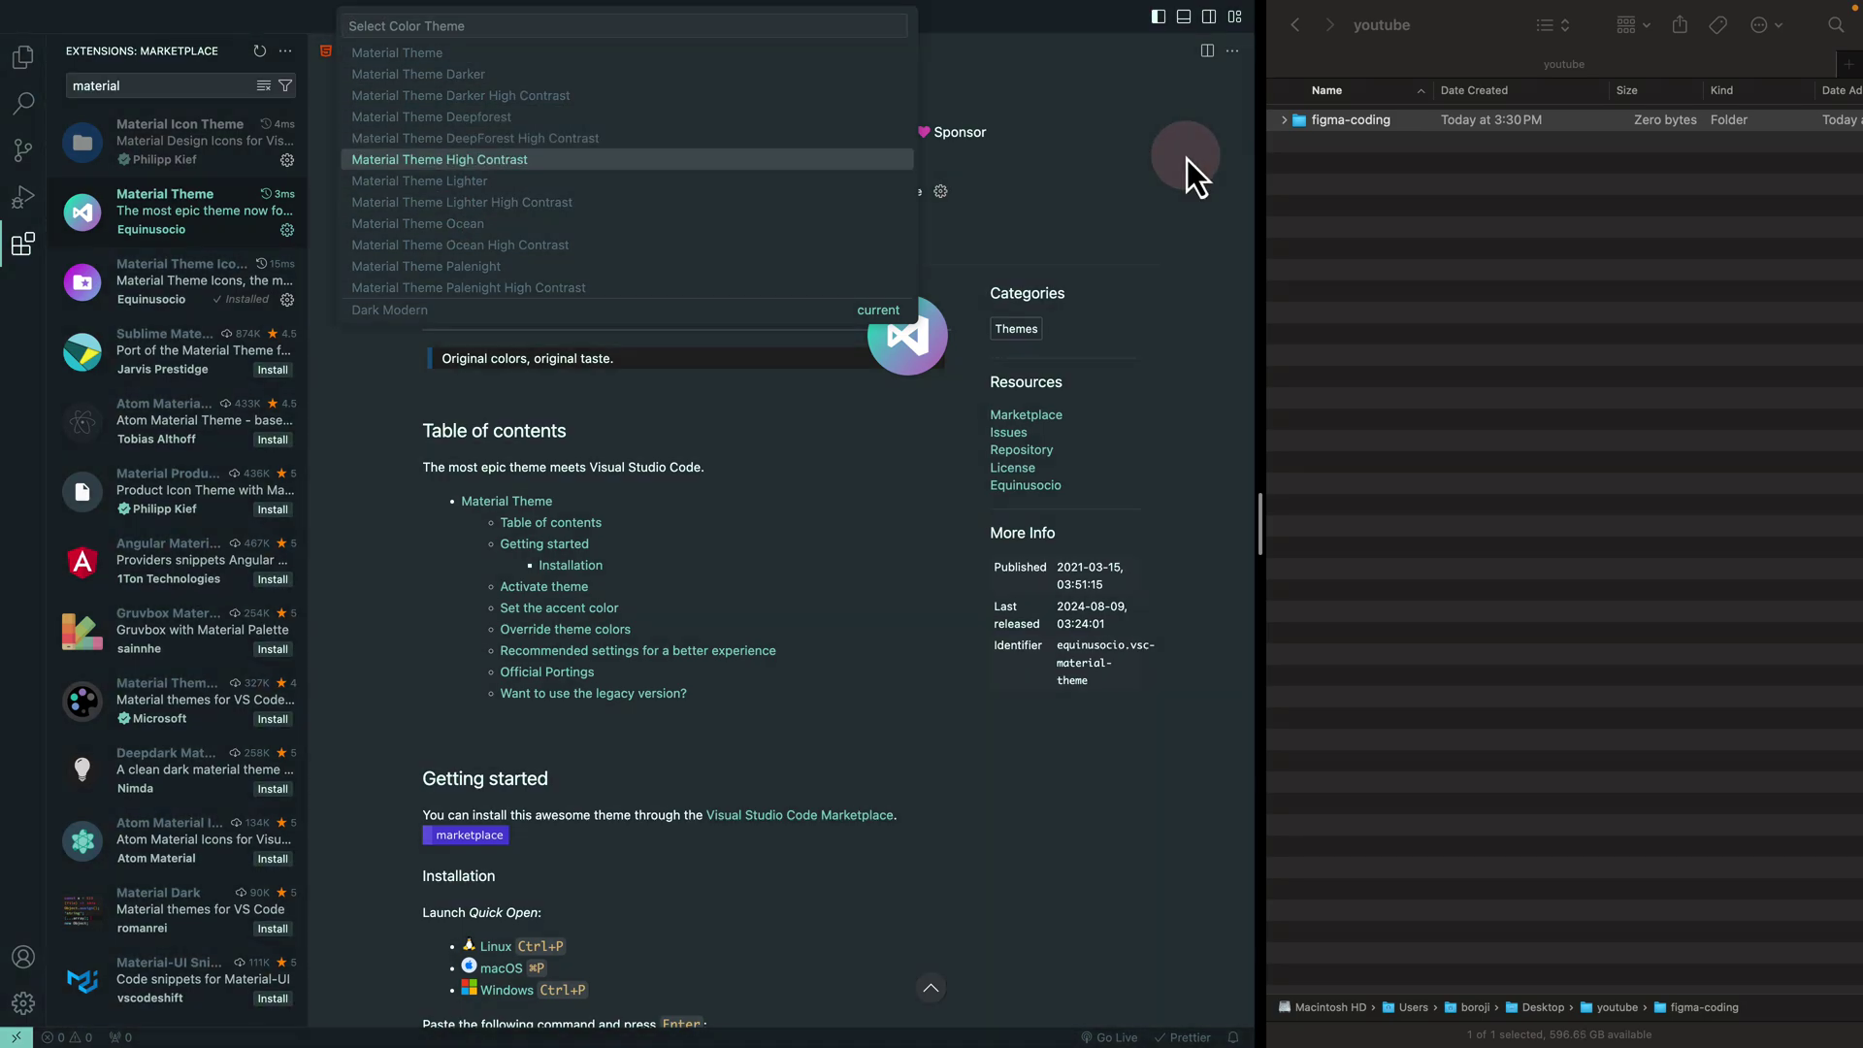
key("Down")
key("Down")
key("Down")
key("Down")
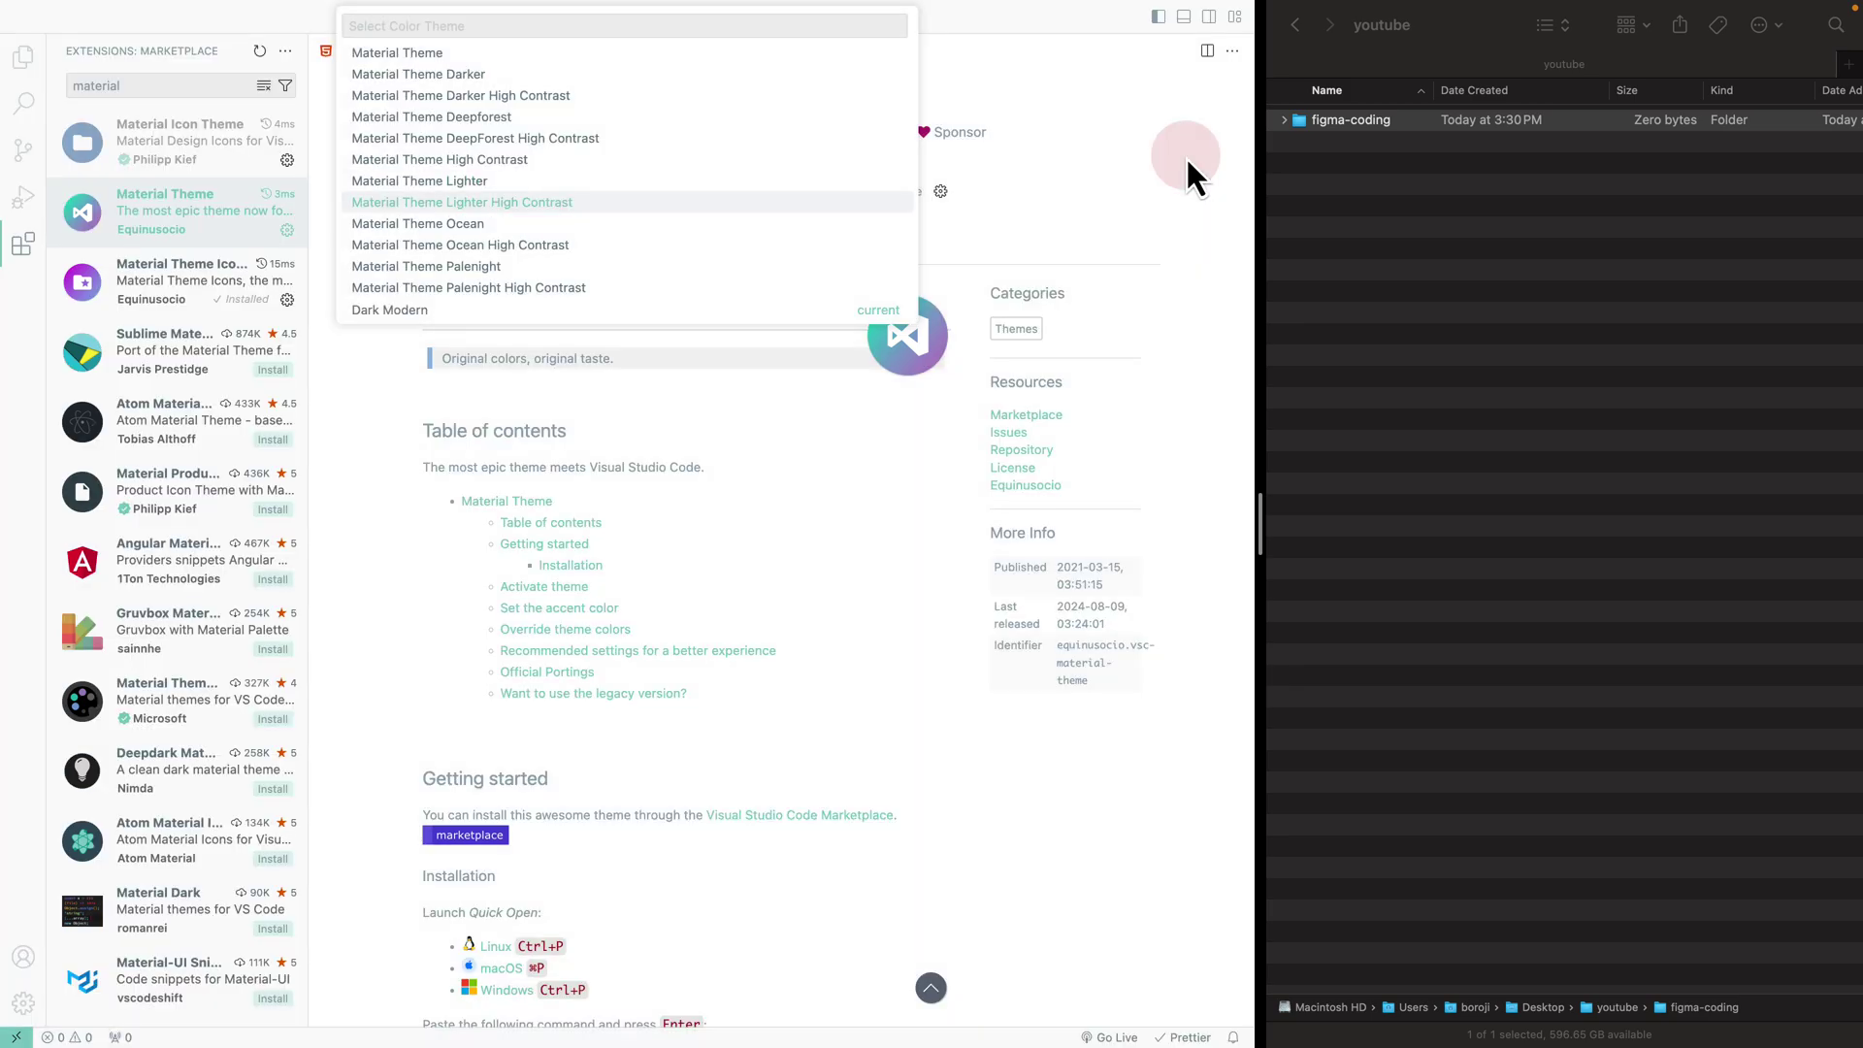
key("Down")
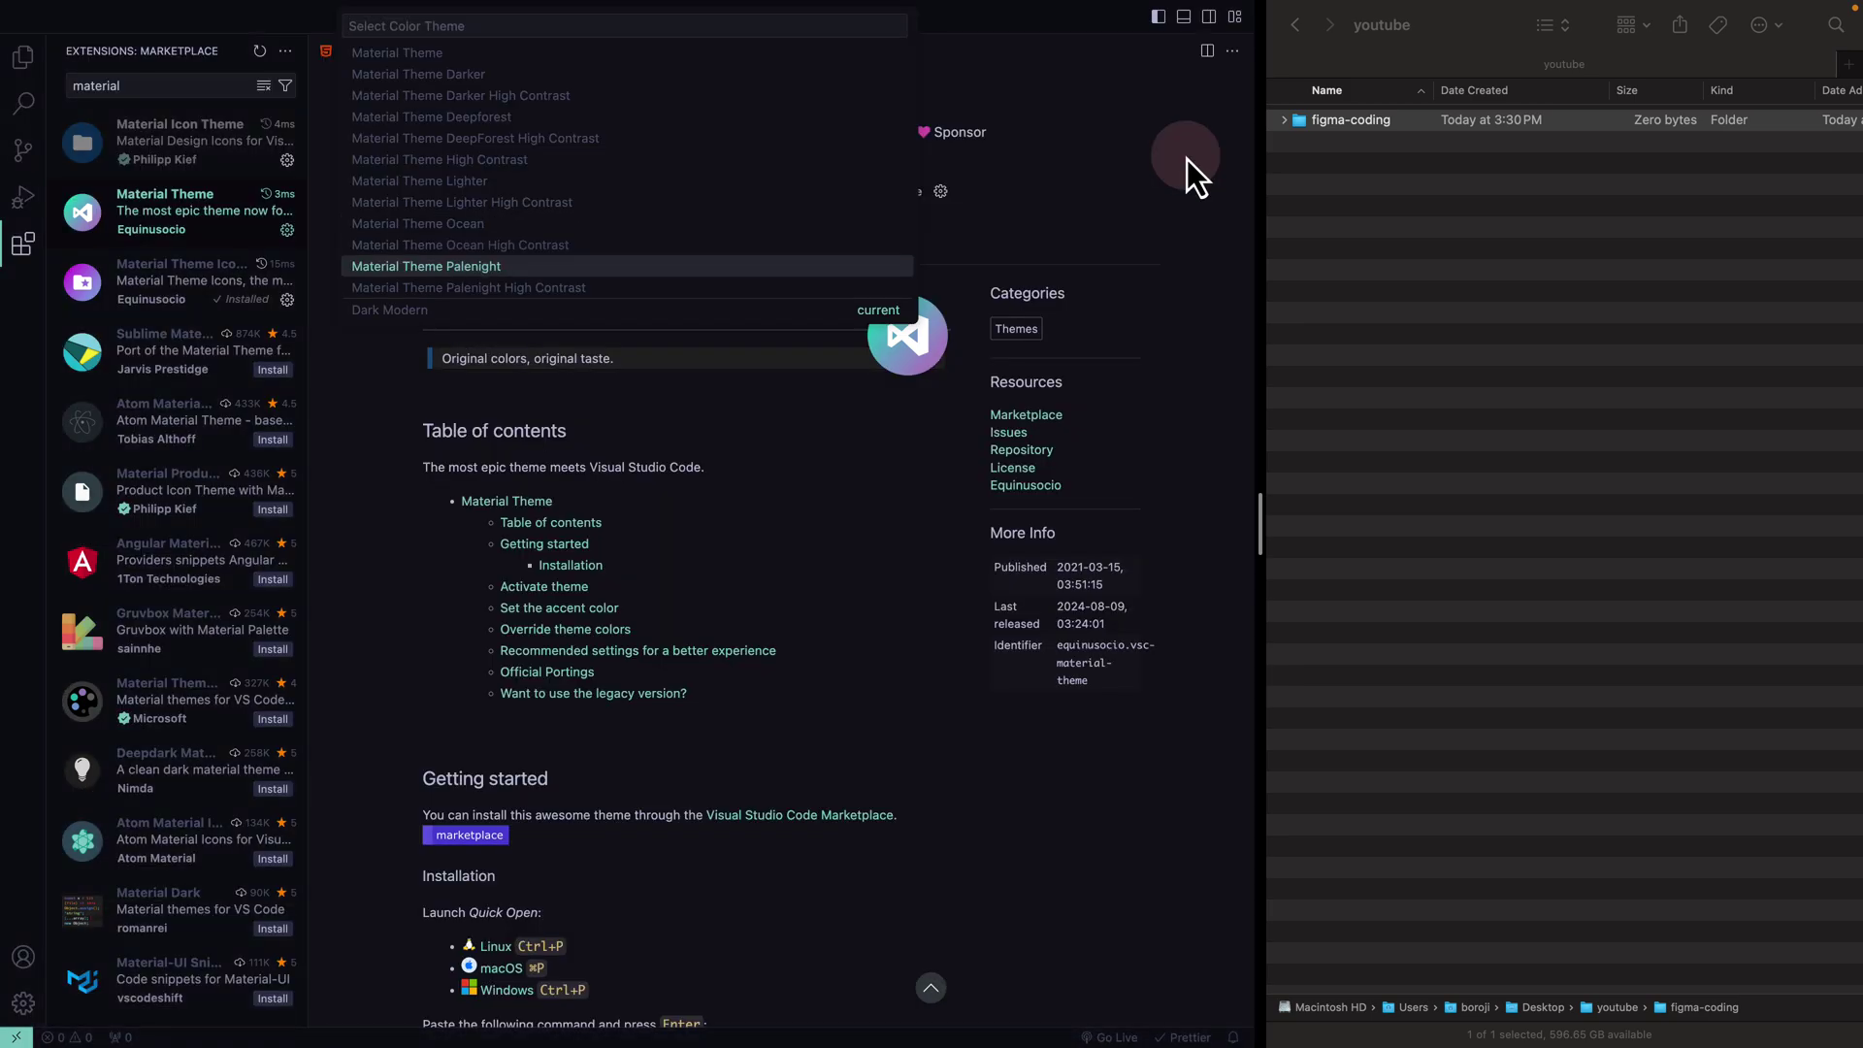
key("Up")
key("Up")
key("Up")
key("Up")
key("Up")
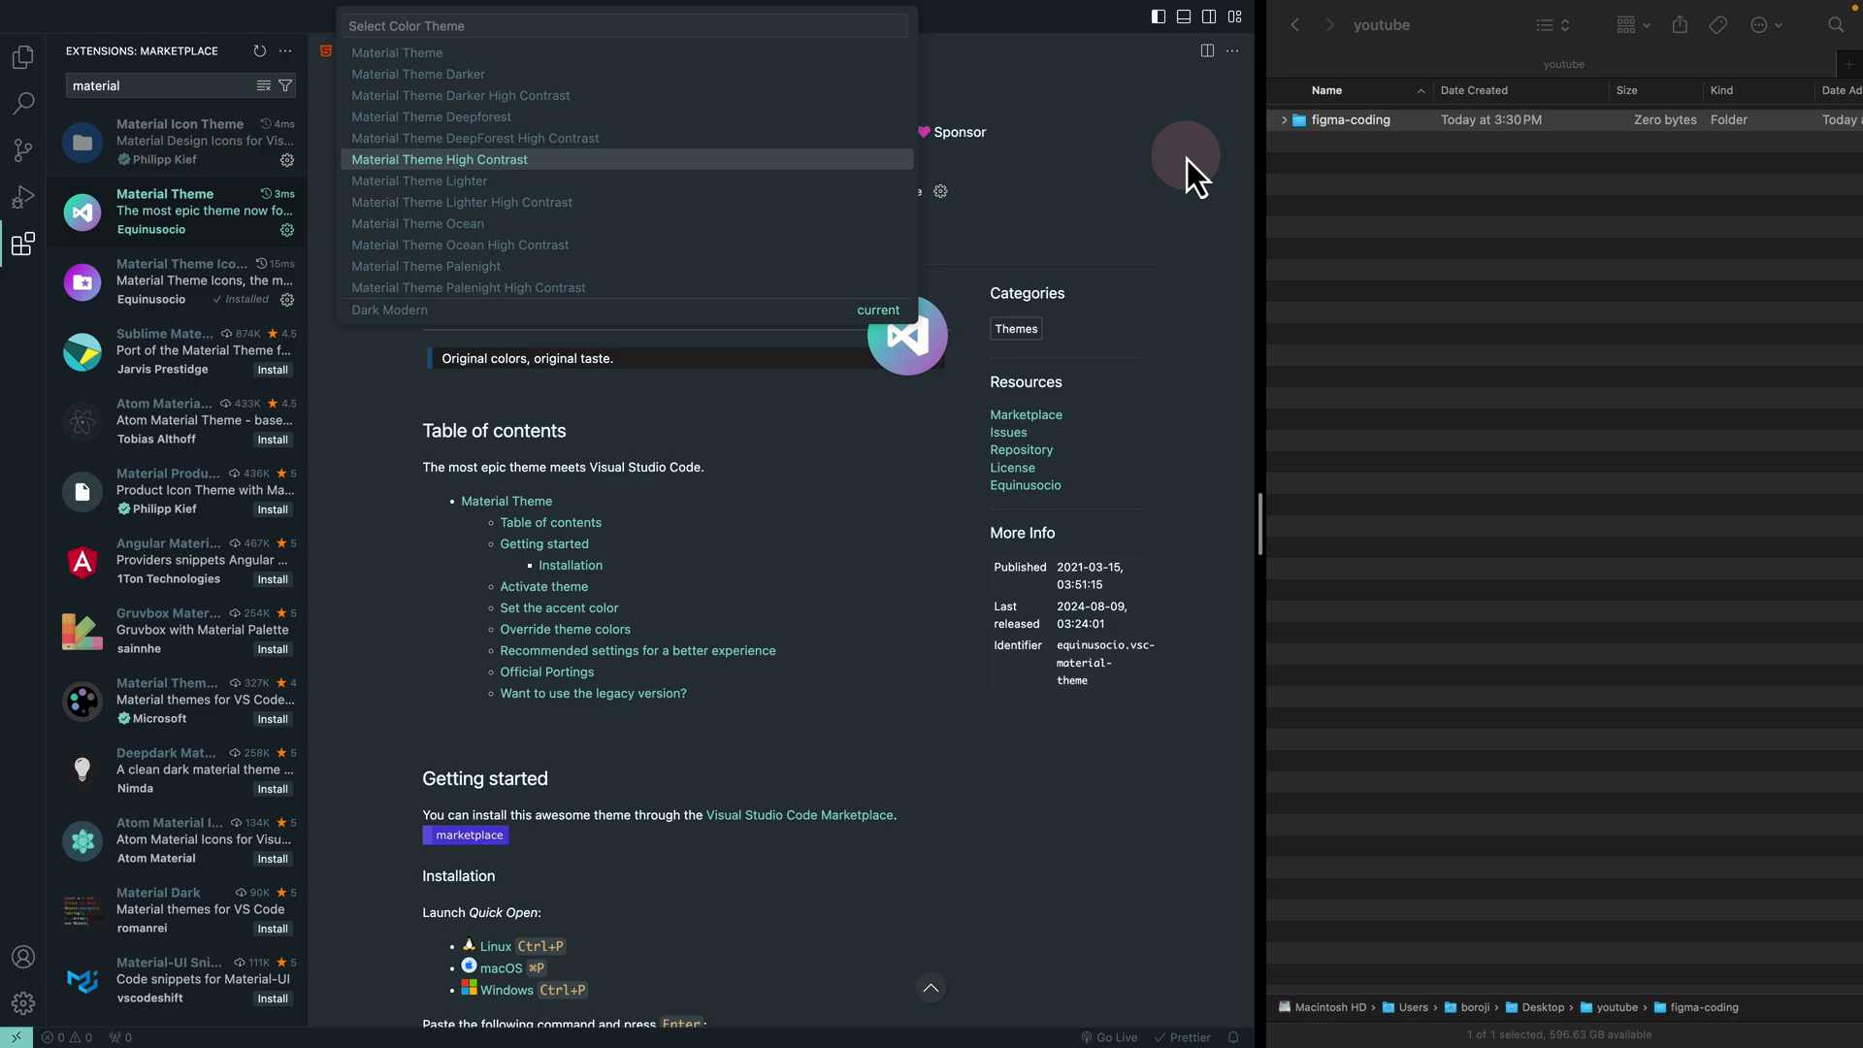
left_click(508, 161)
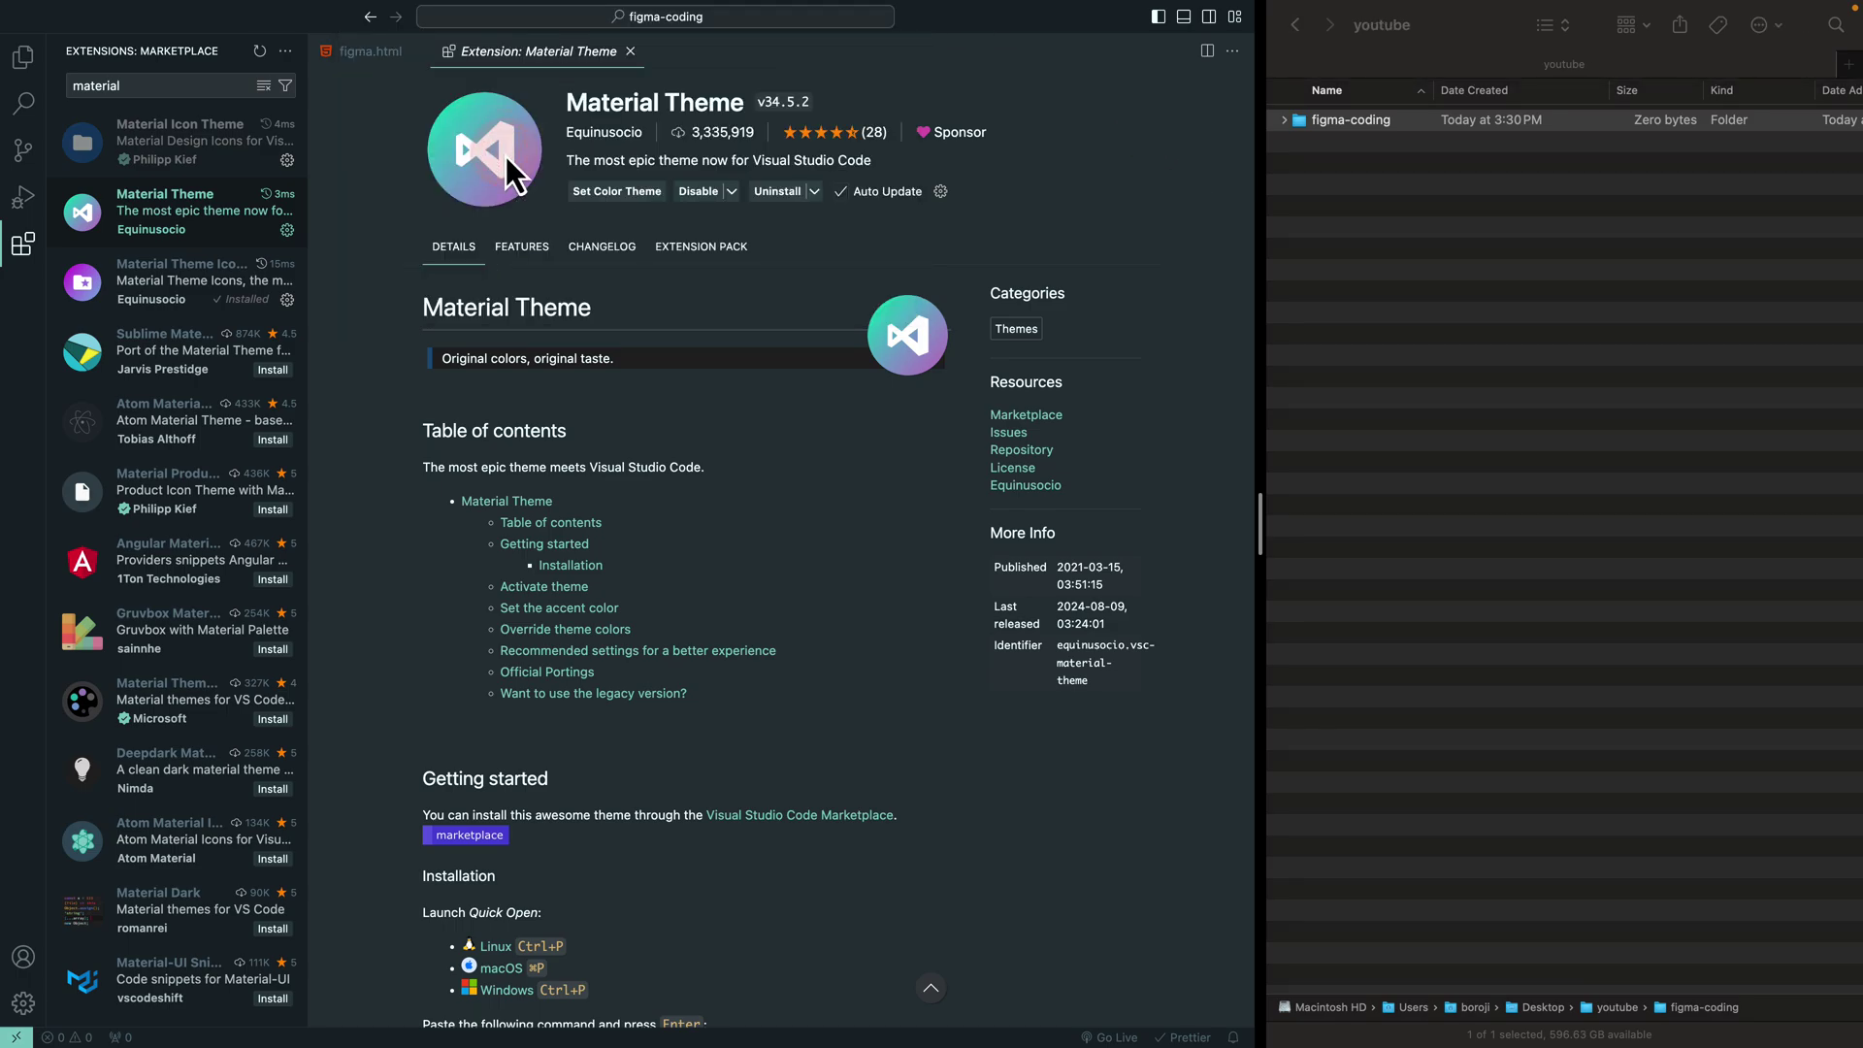
Close the Material Theme extension page and return to figma.html in the project files.
left_click(629, 52)
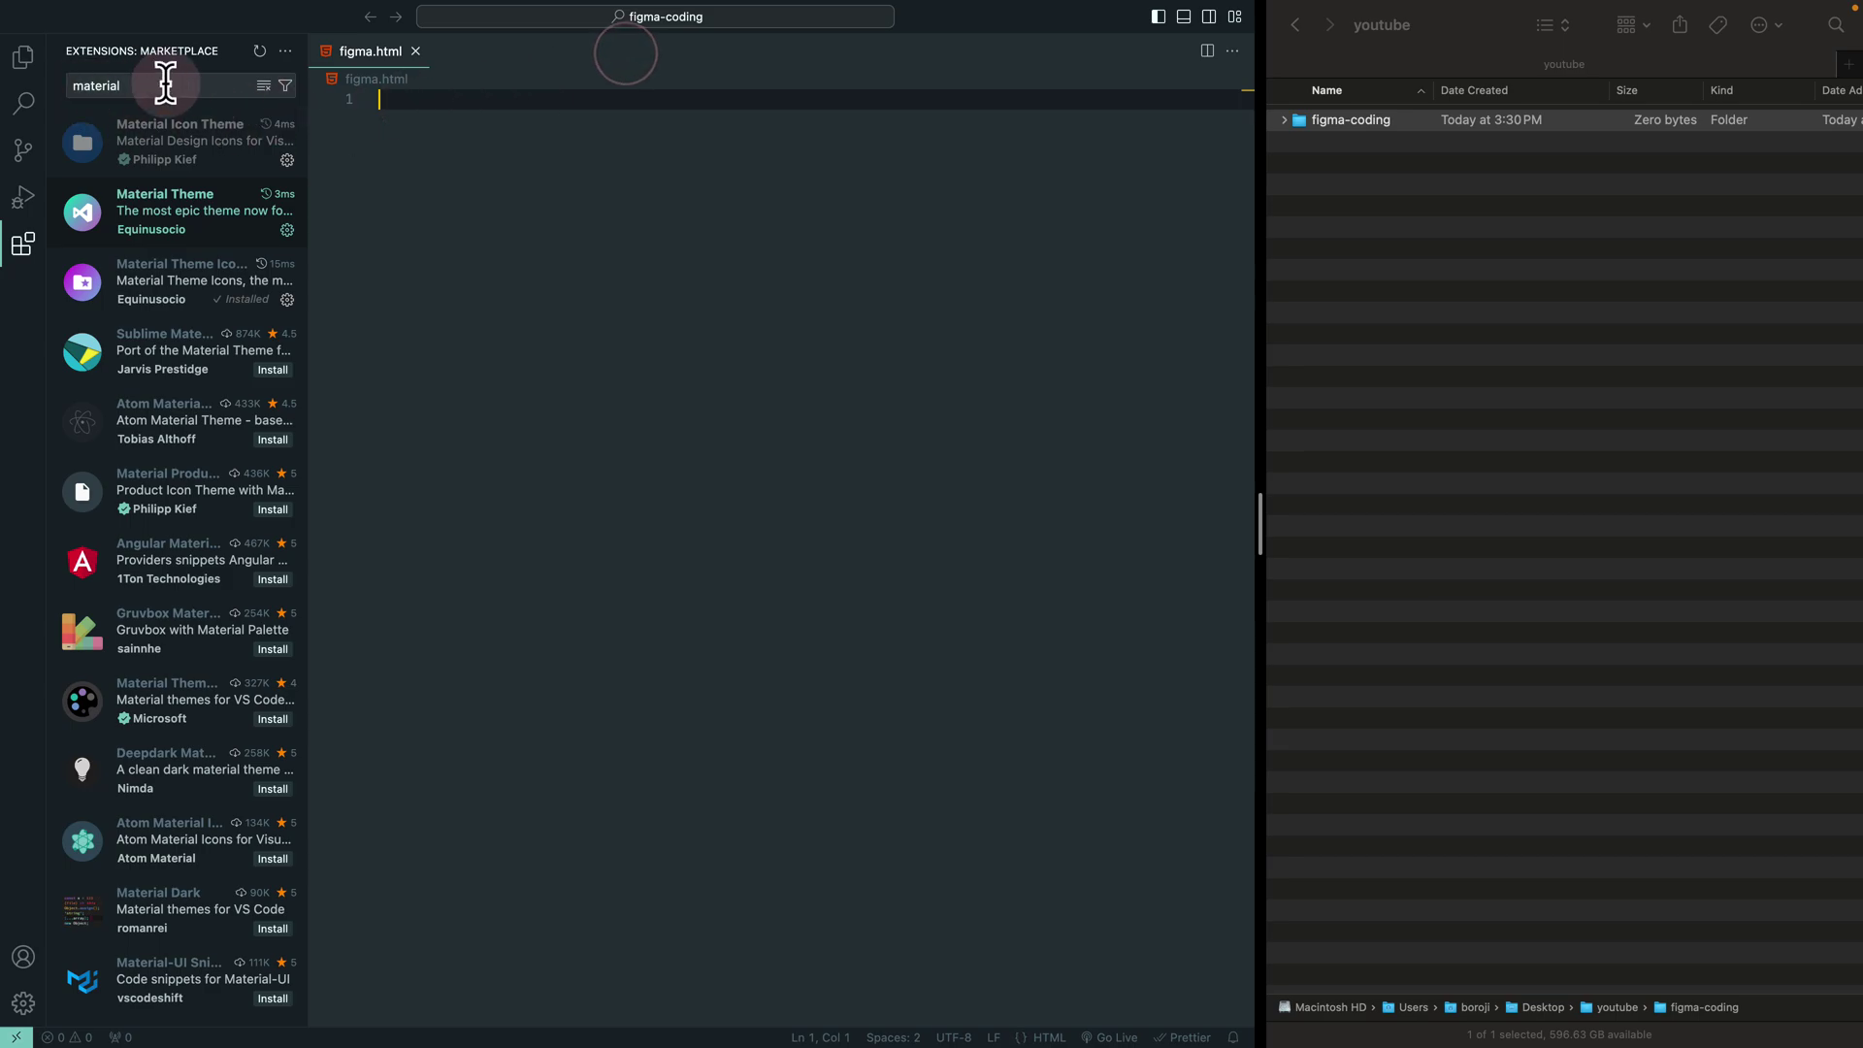
left_click(25, 59)
left_click(132, 101)
left_click(489, 174)
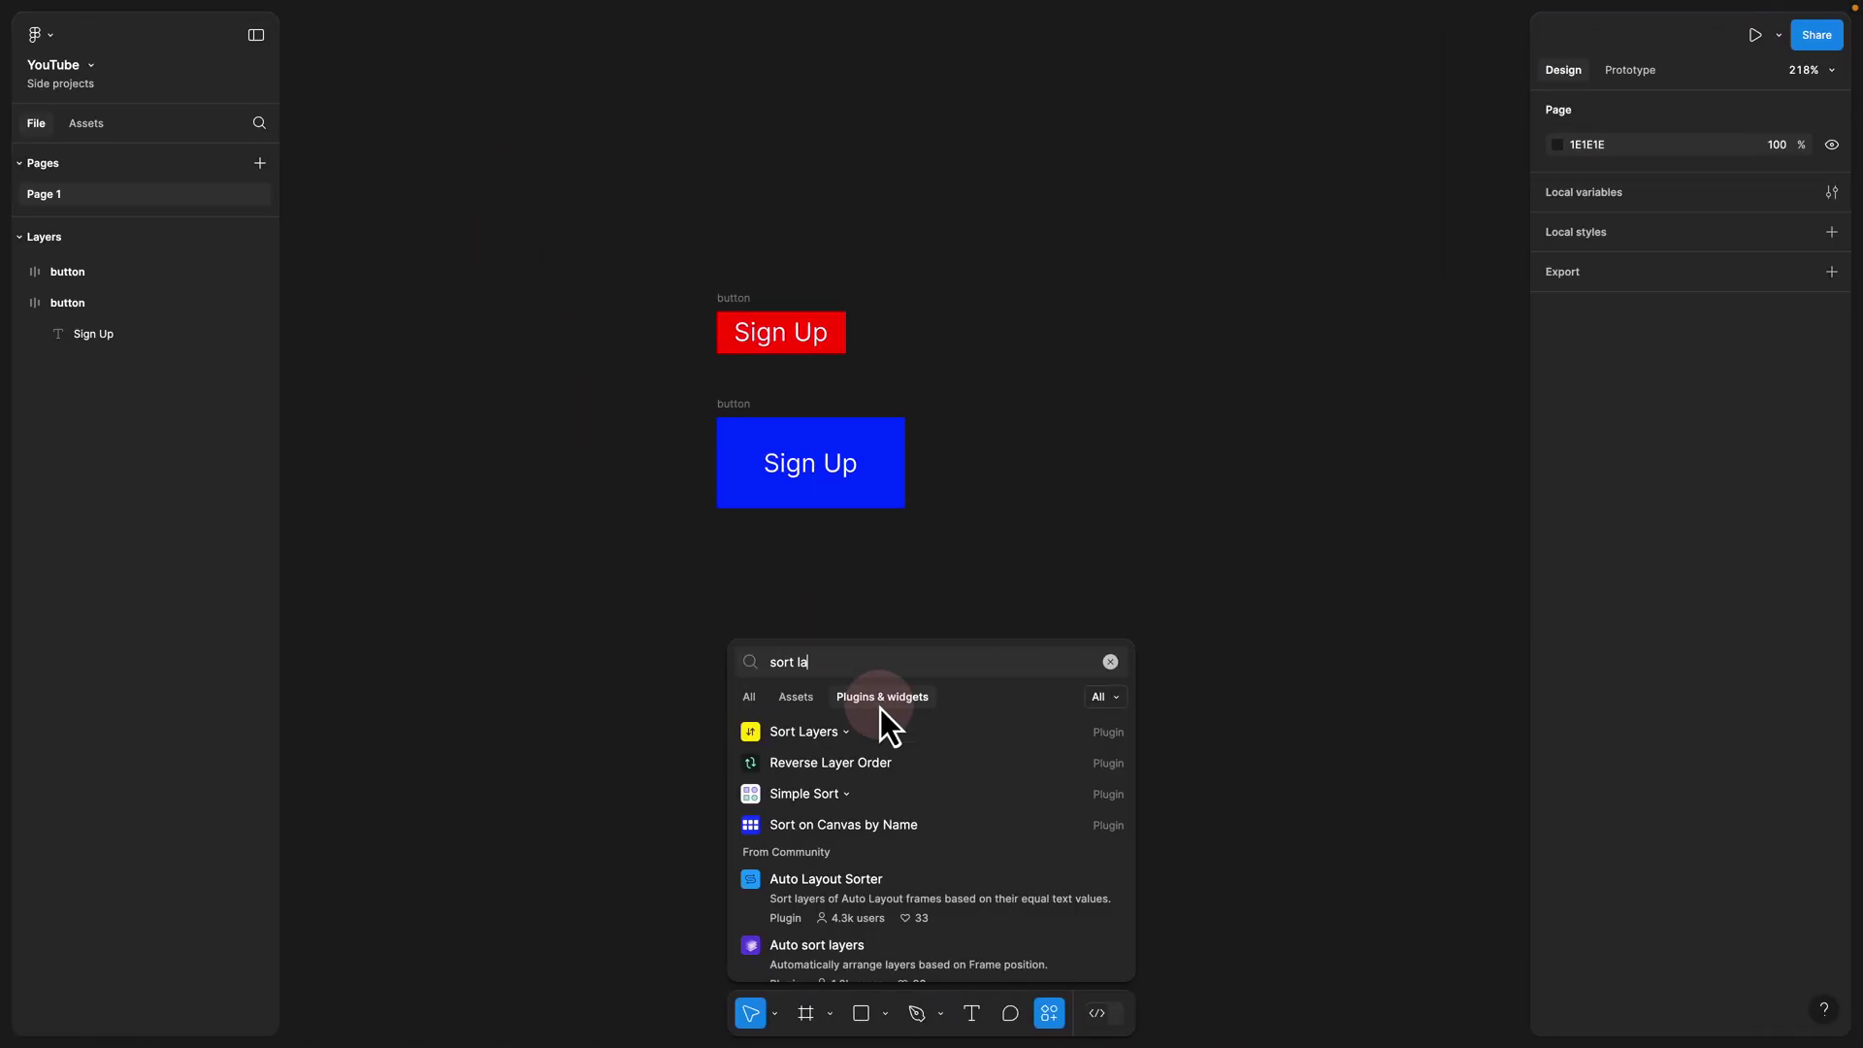
Switch to Figma, dismiss the old plugin search, search all actions for "sort", and close the search.
left_click(993, 582)
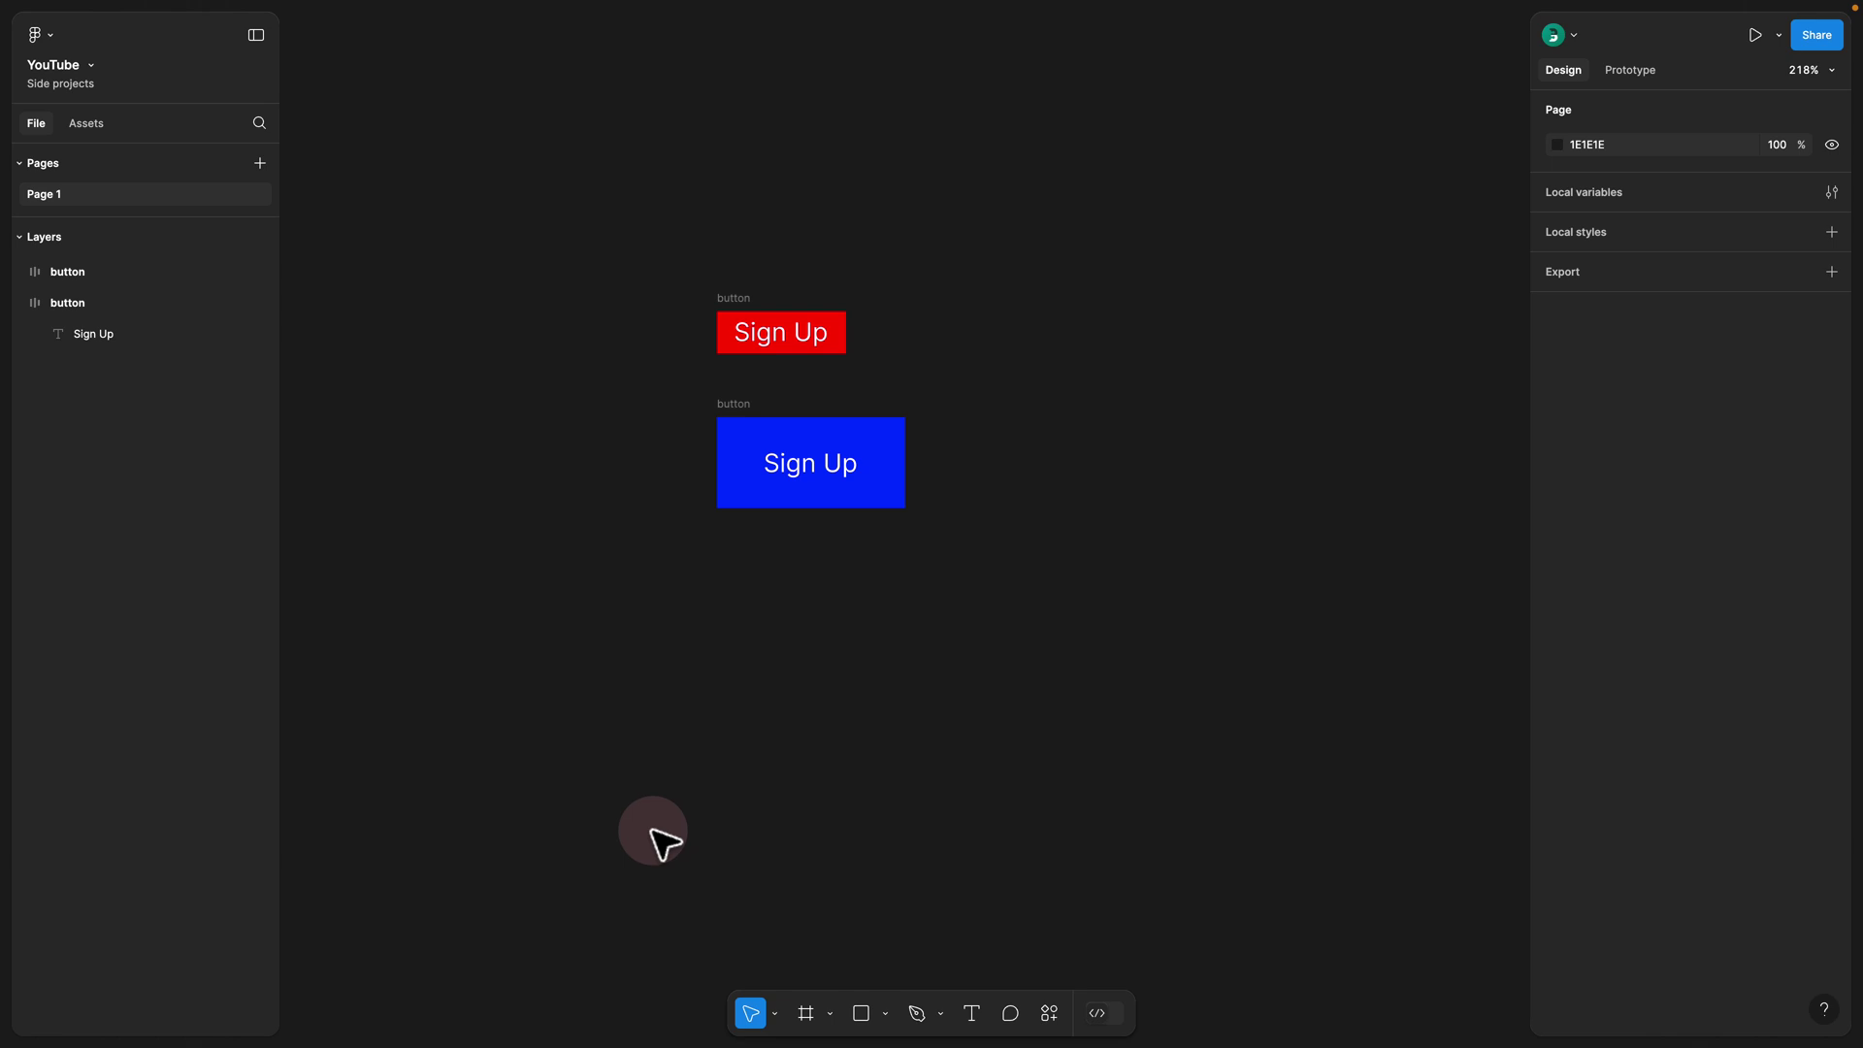
key("super+slash")
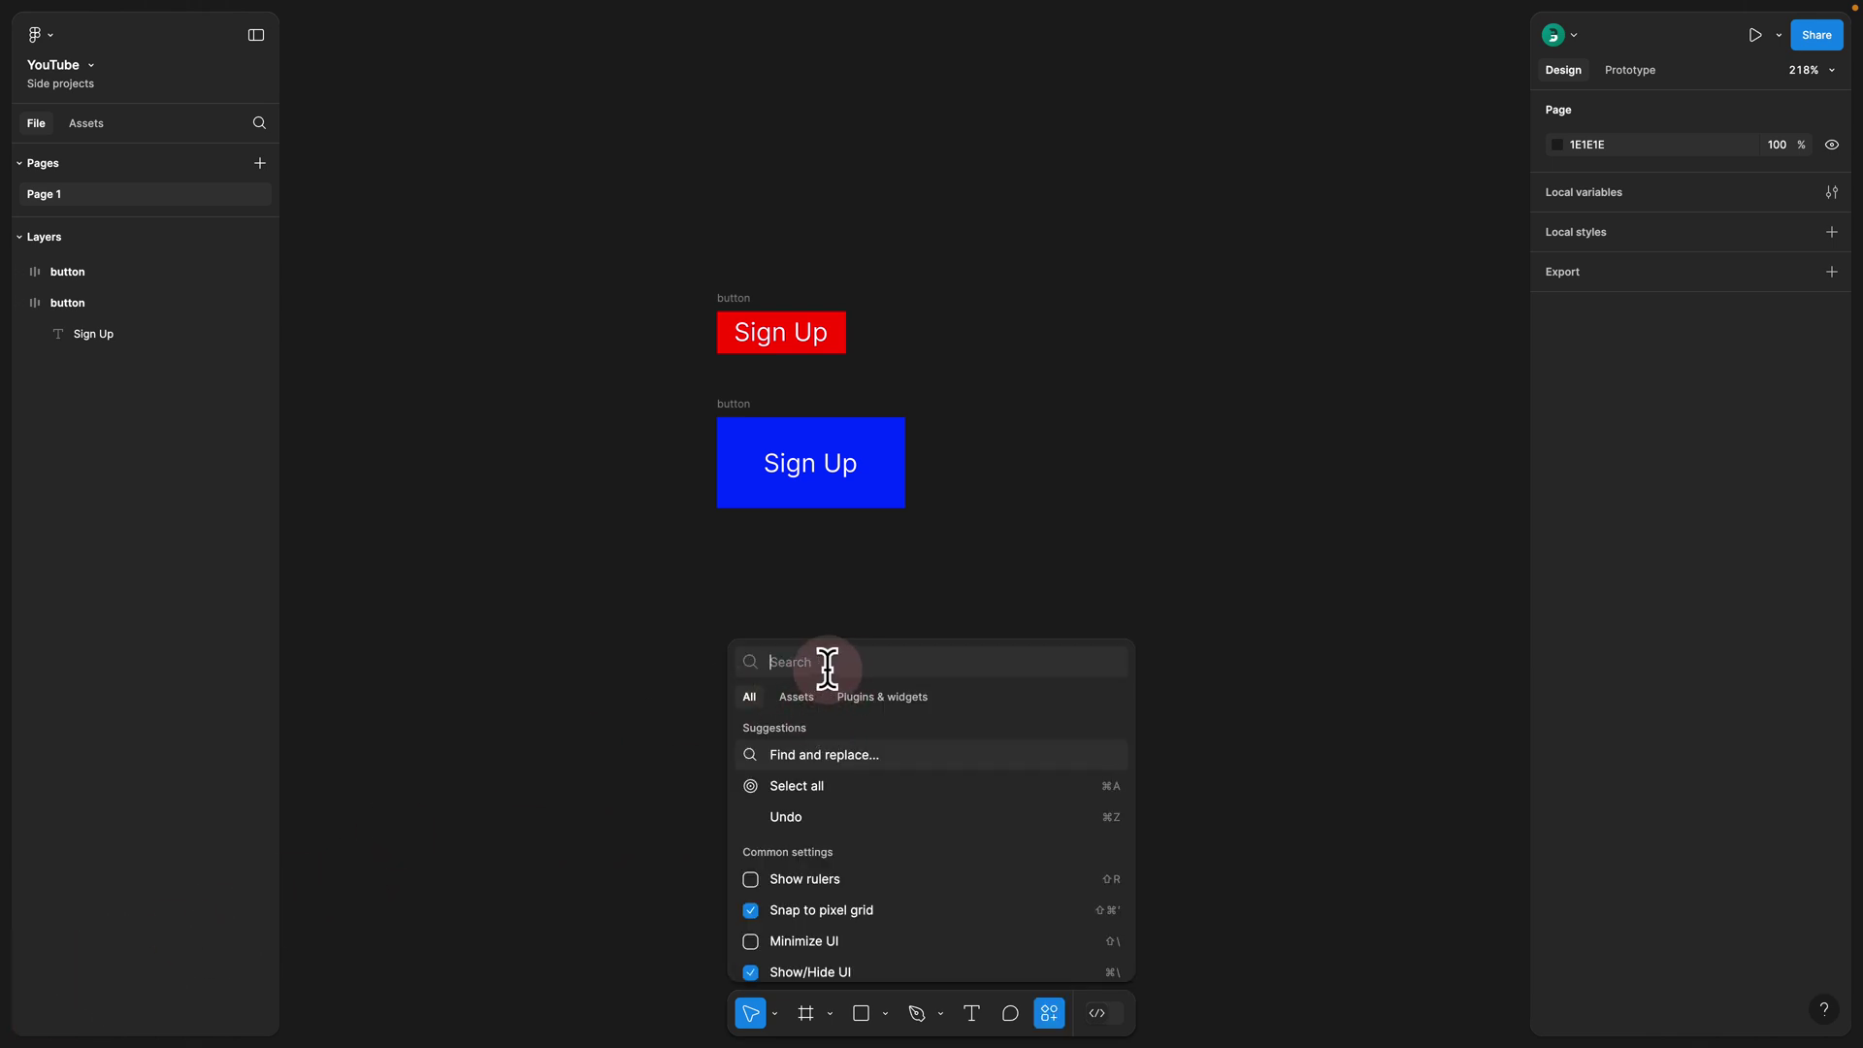
type("sort")
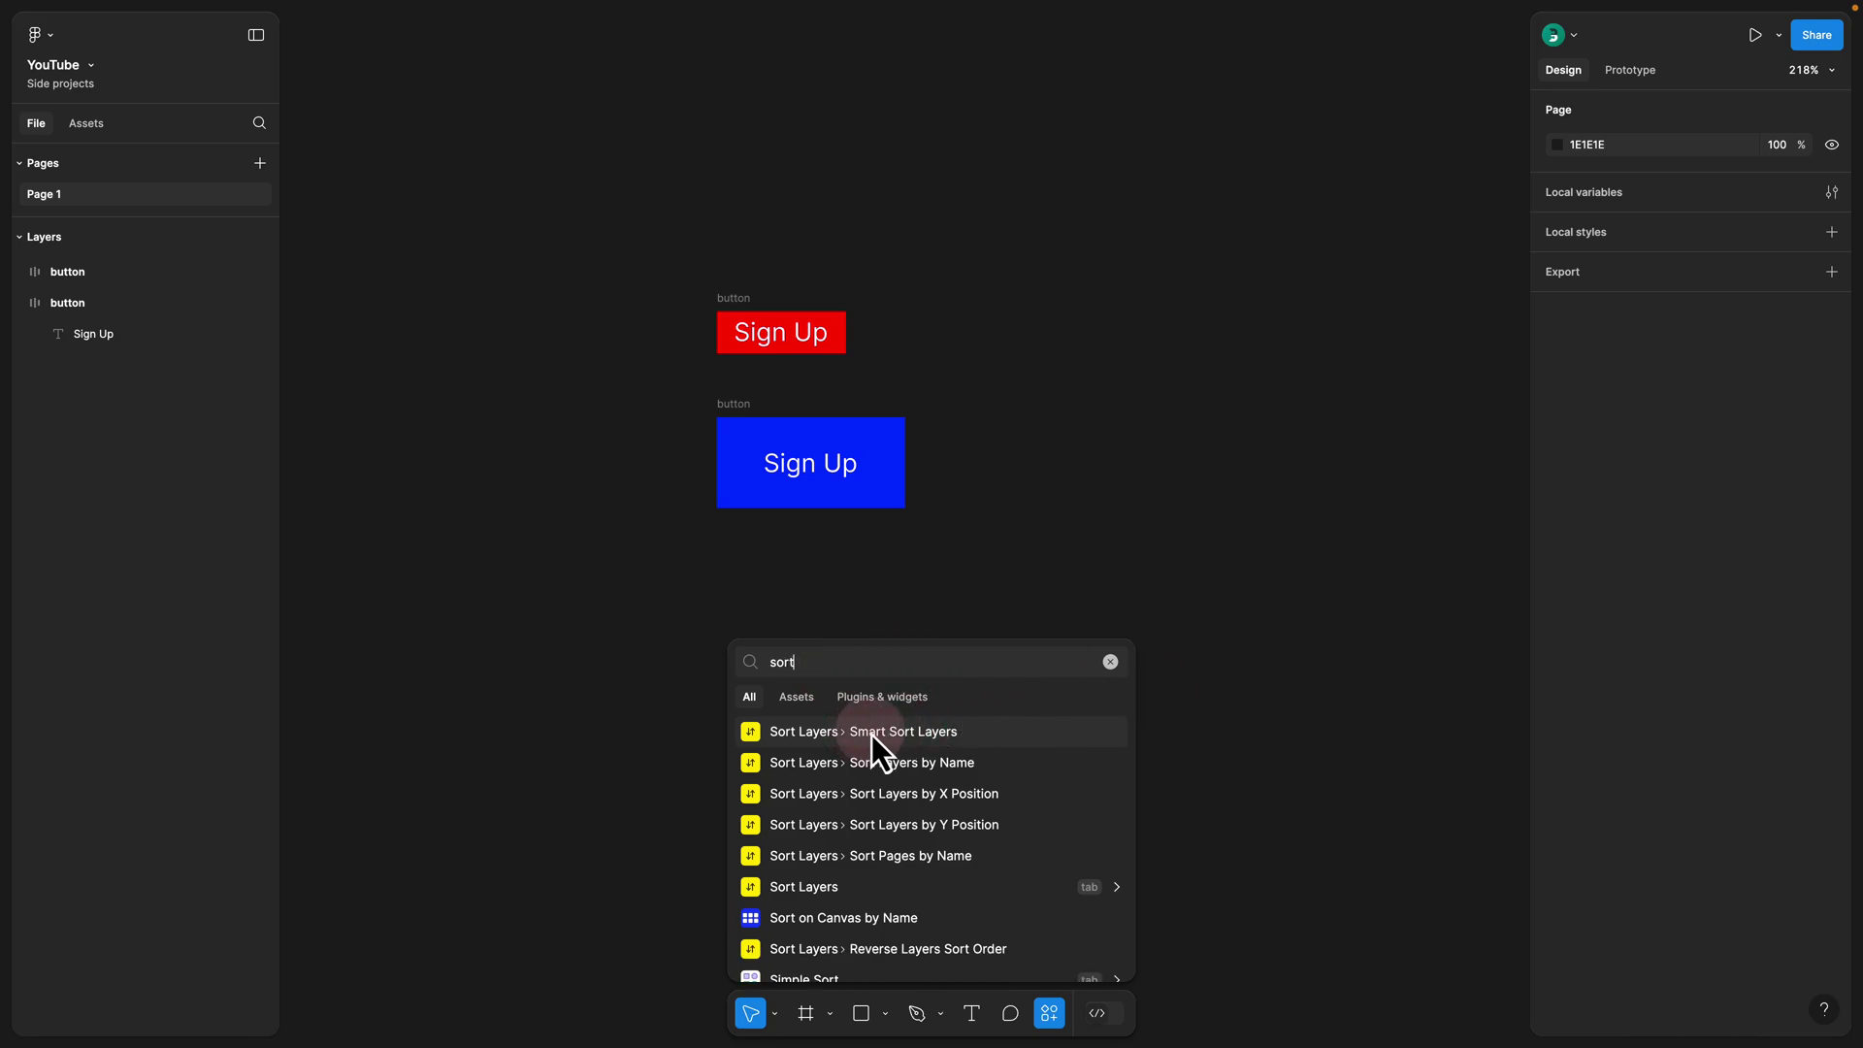
left_click(838, 573)
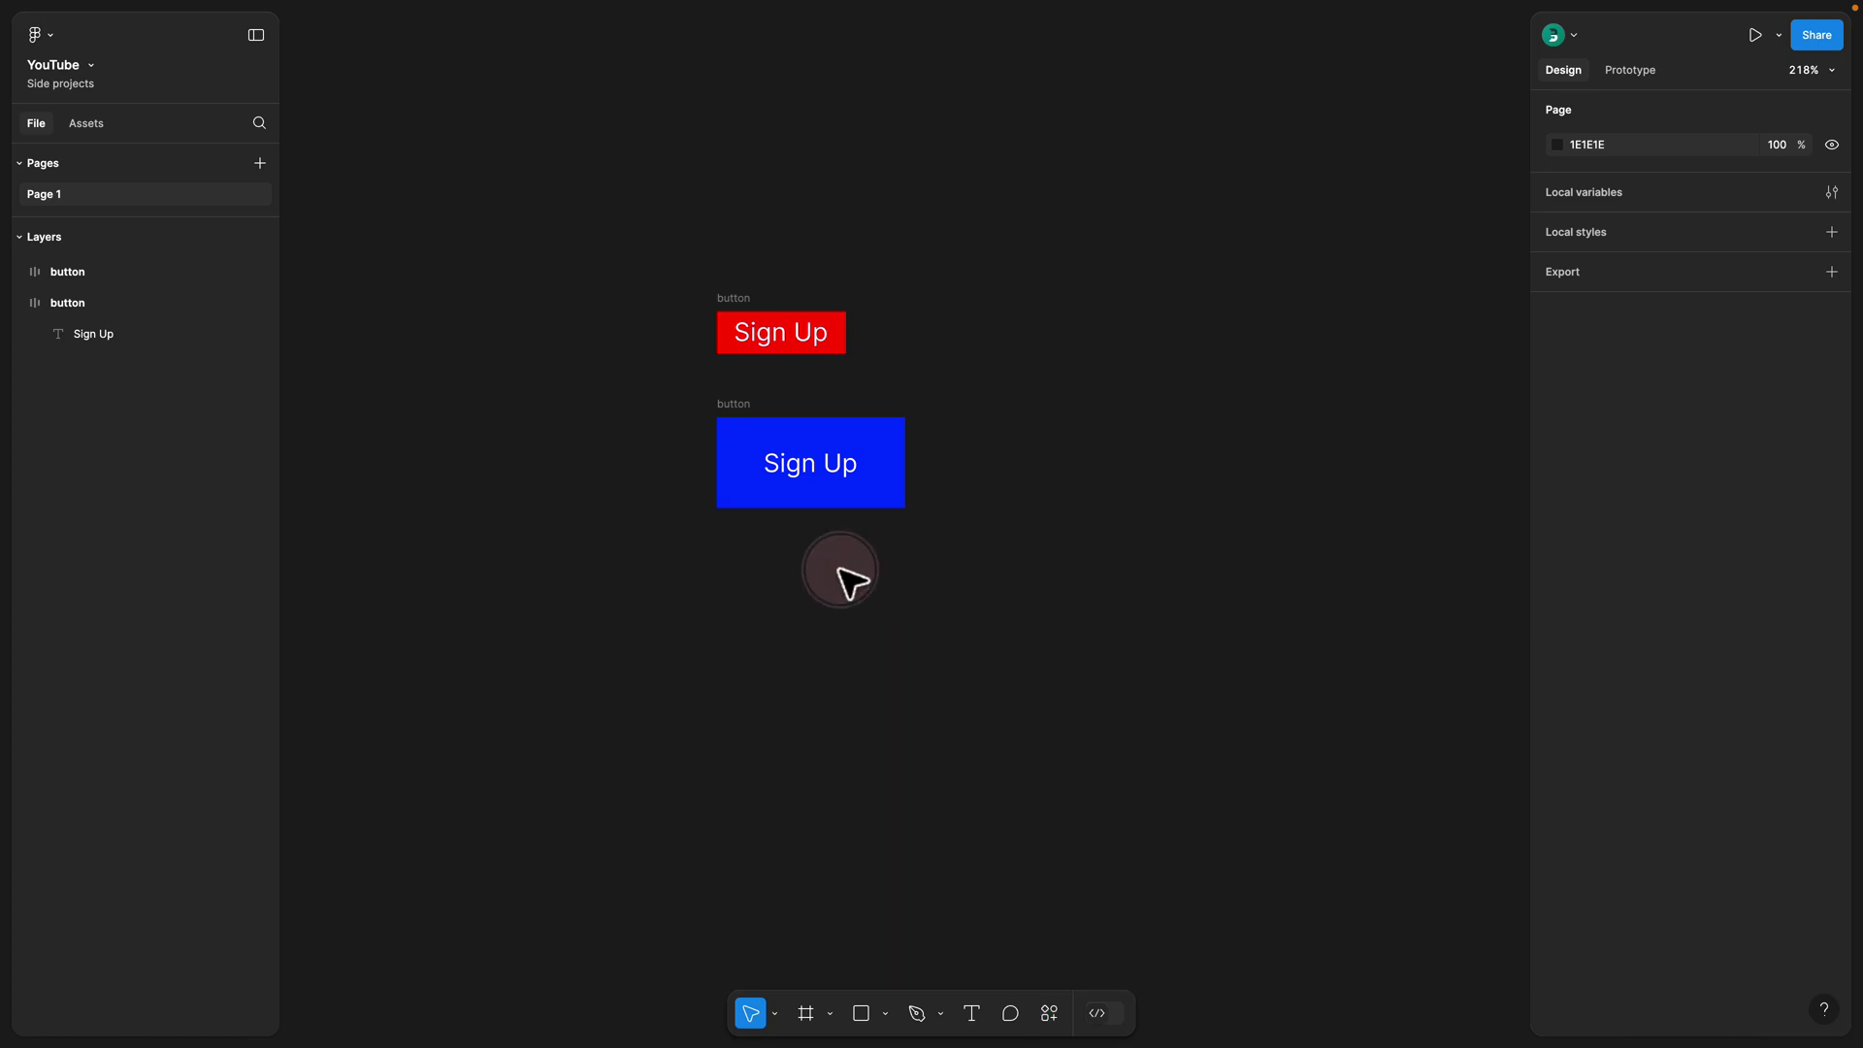
Switch to Visual Studio Code and open its Keyboard Shortcuts Reference.
key("ctrl+Right")
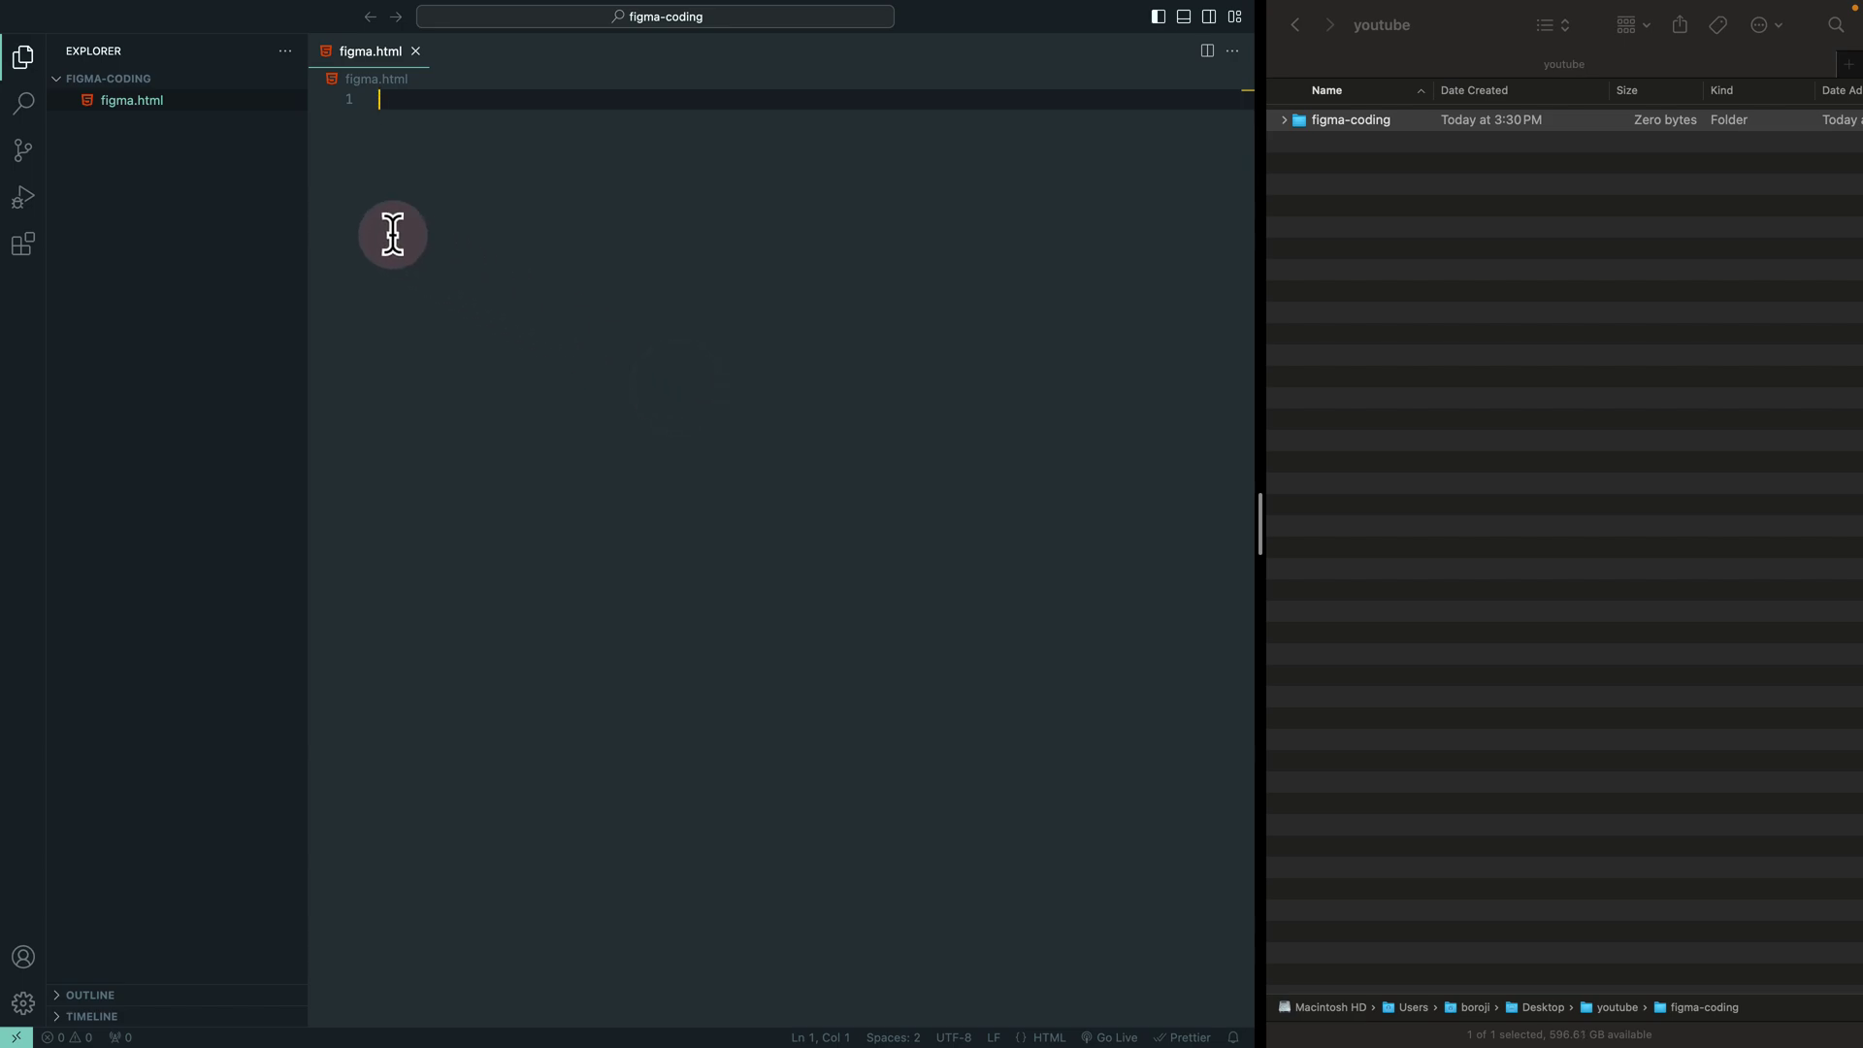
mouse_move(481, 4)
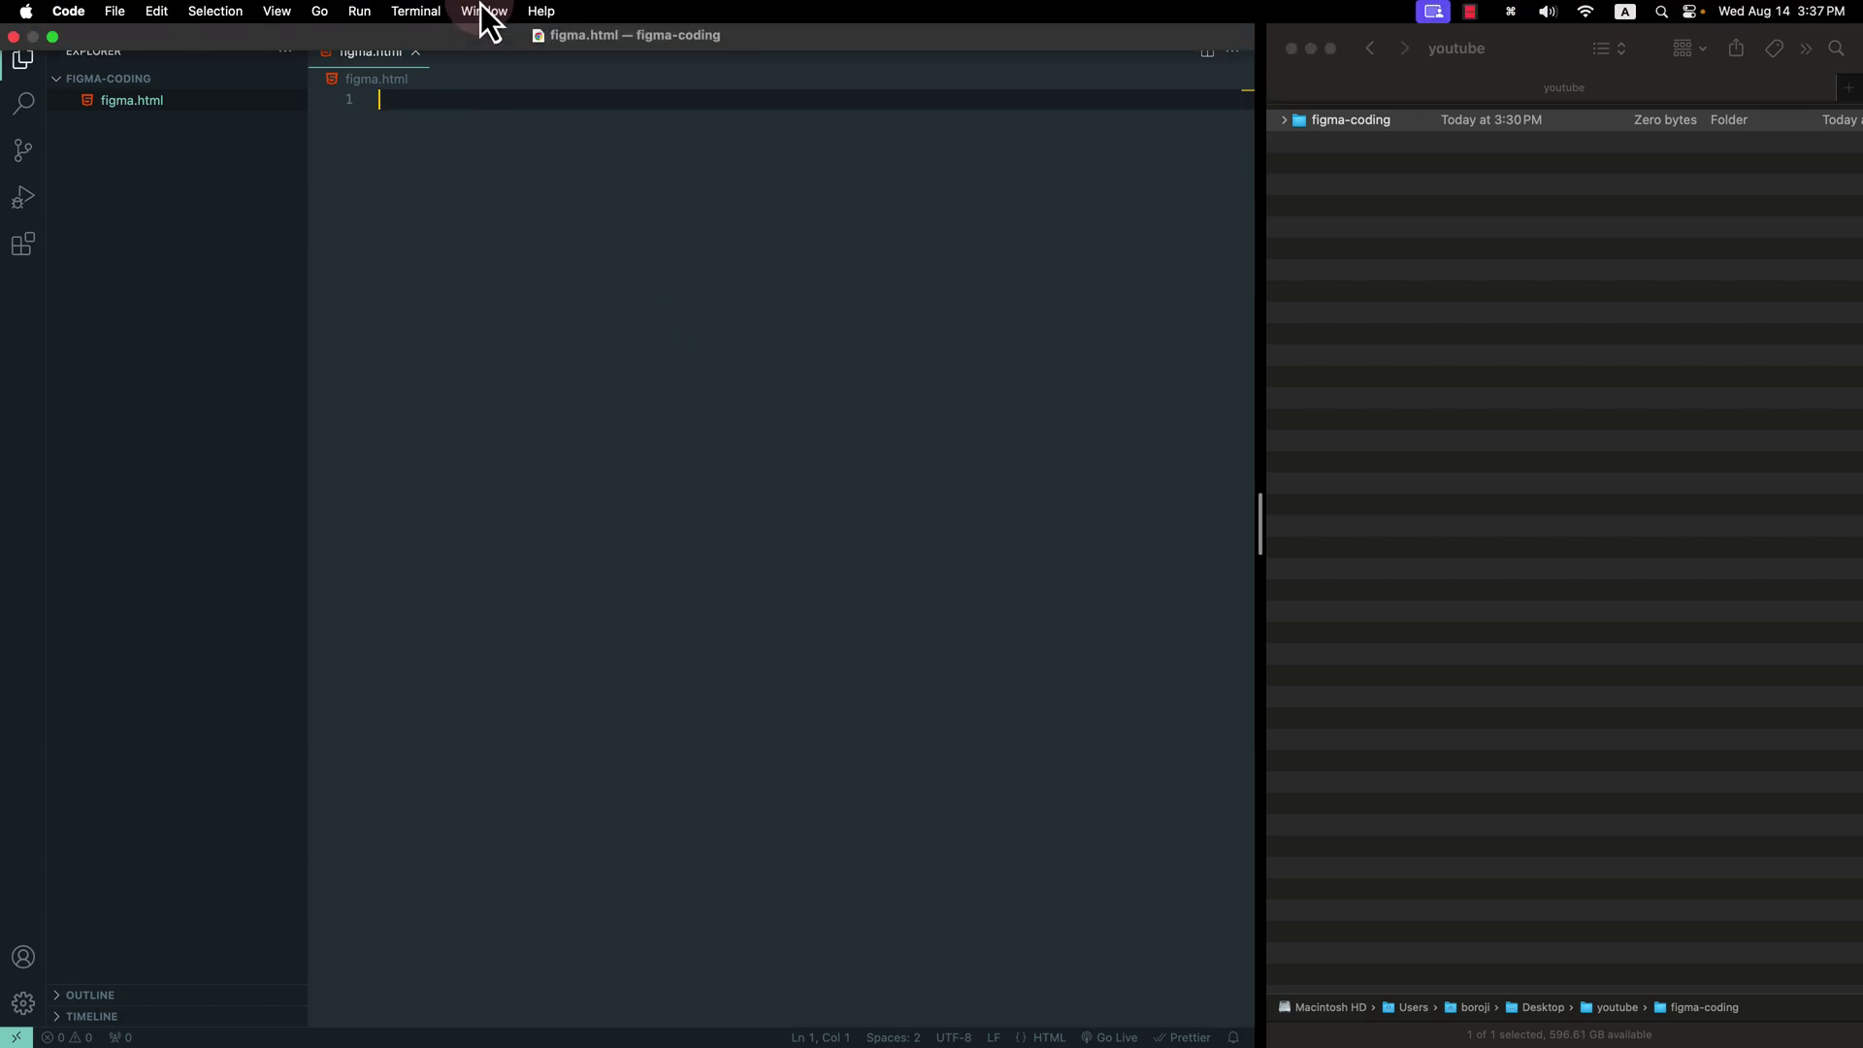
left_click(542, 12)
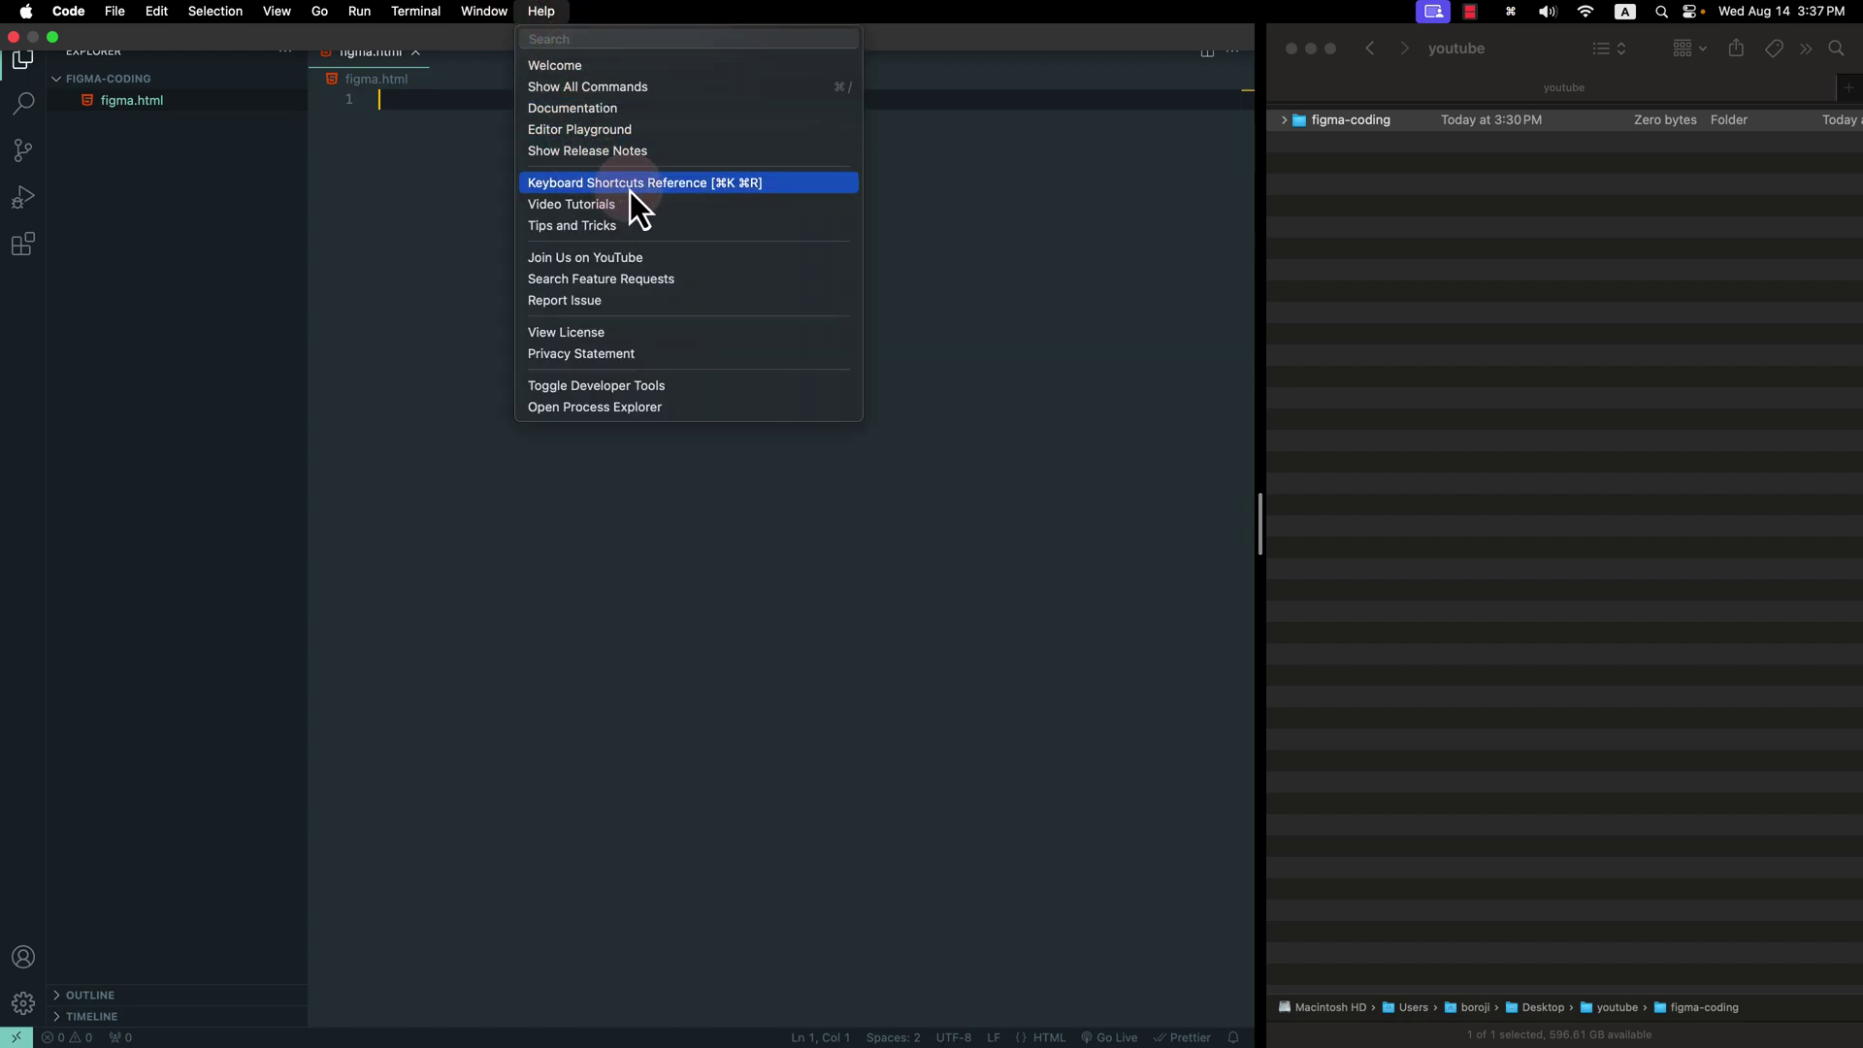
left_click(669, 190)
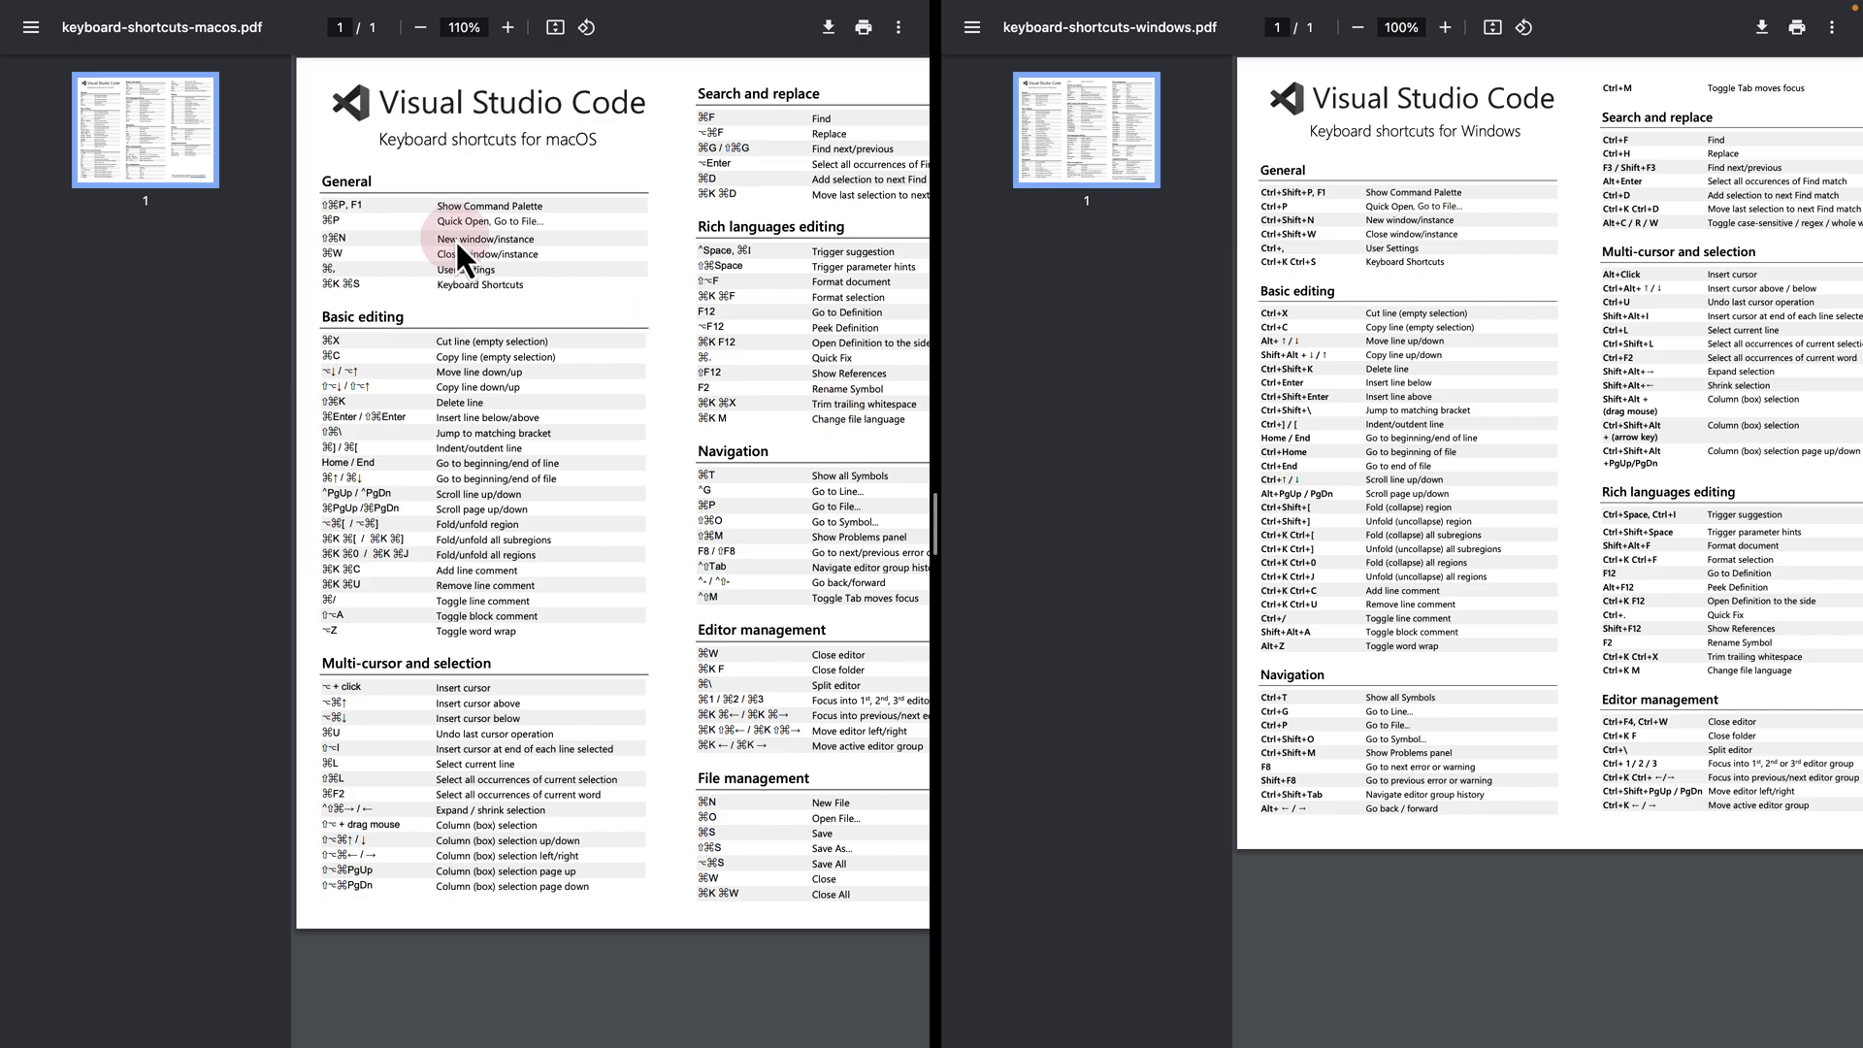
Switch to Figma to view its actions search, dismiss it, and return to Visual Studio Code.
key("ctrl+Left")
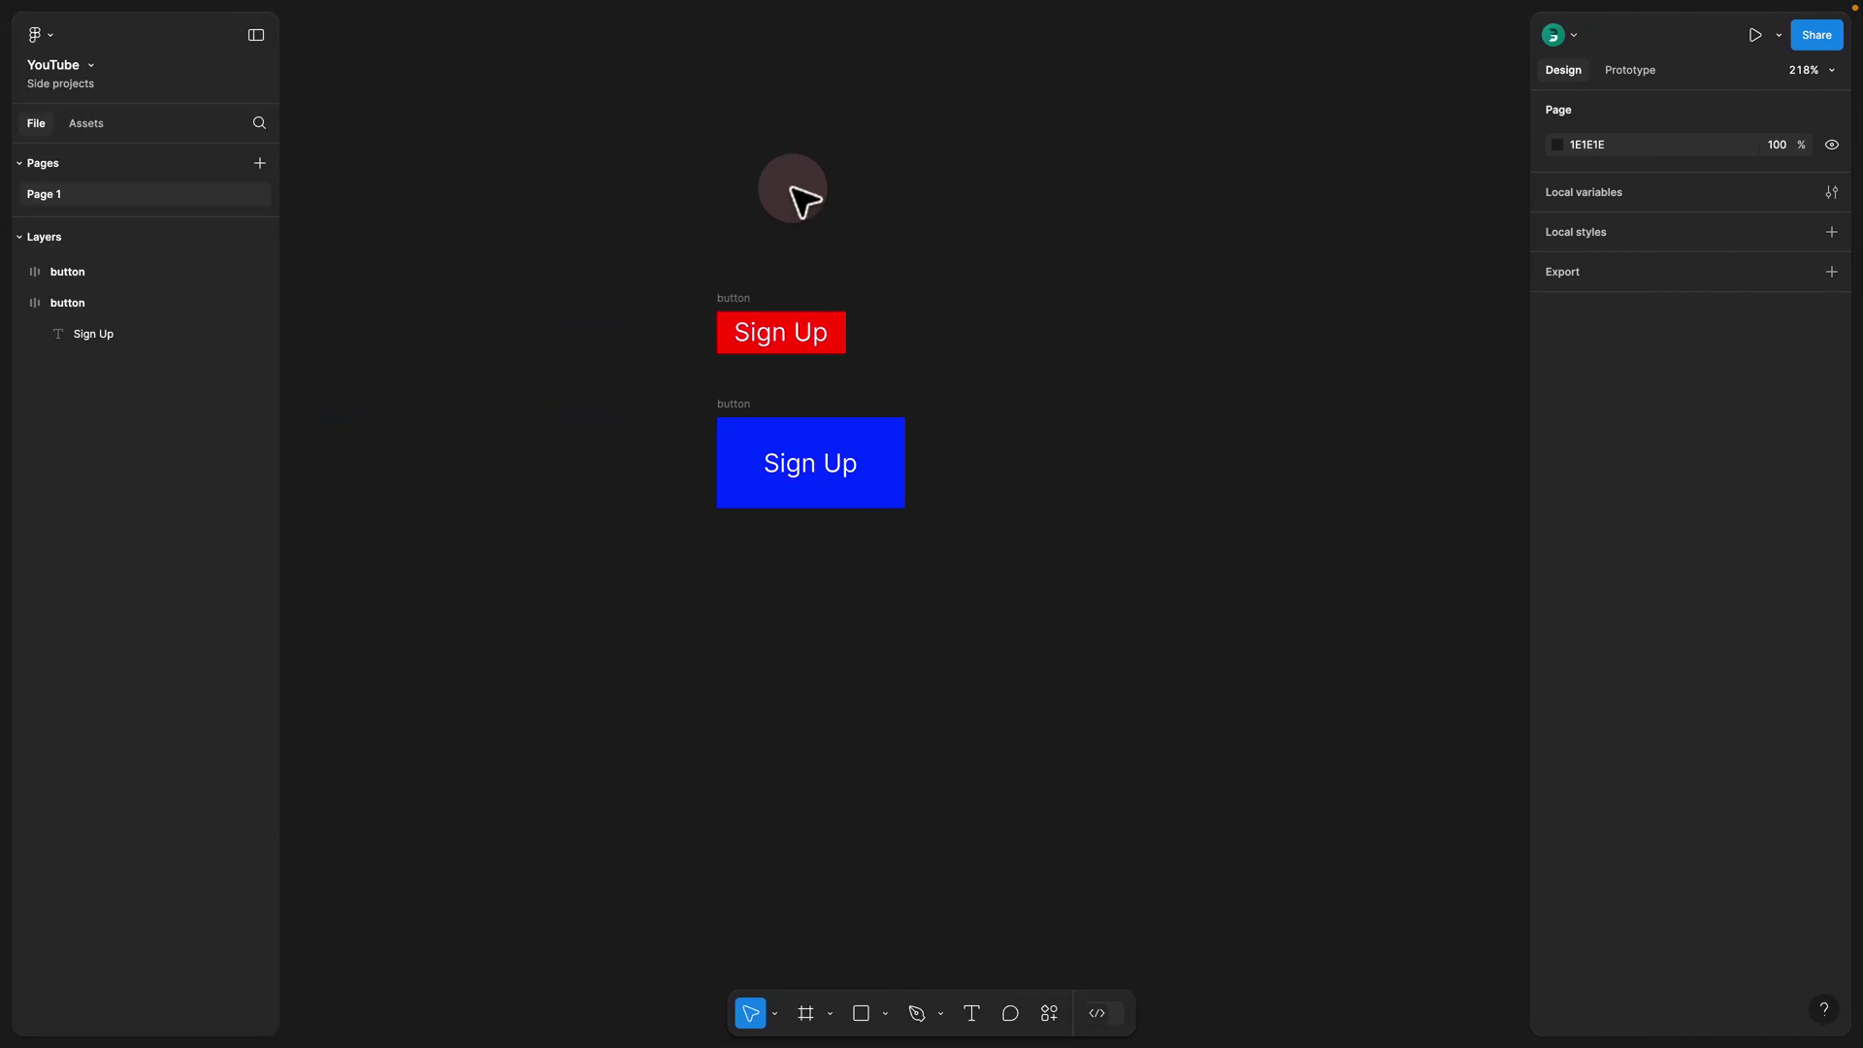
key("super+slash")
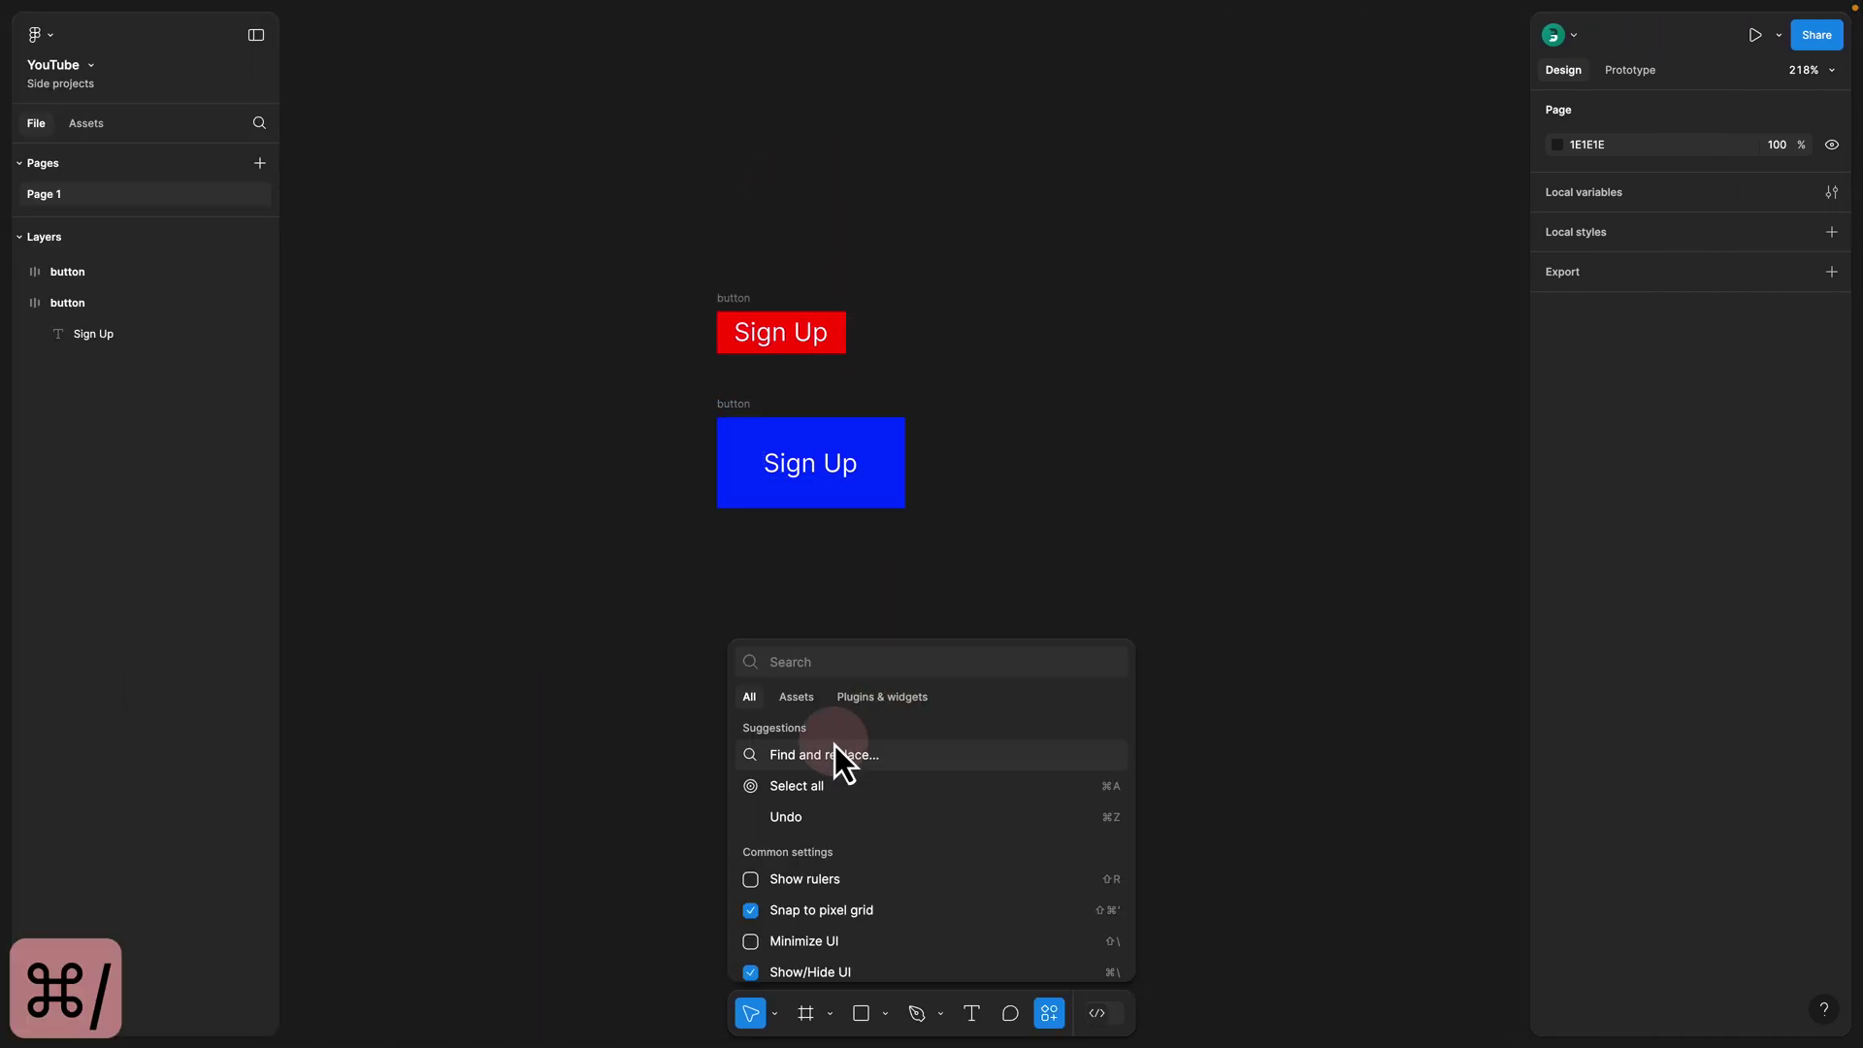
key("Escape")
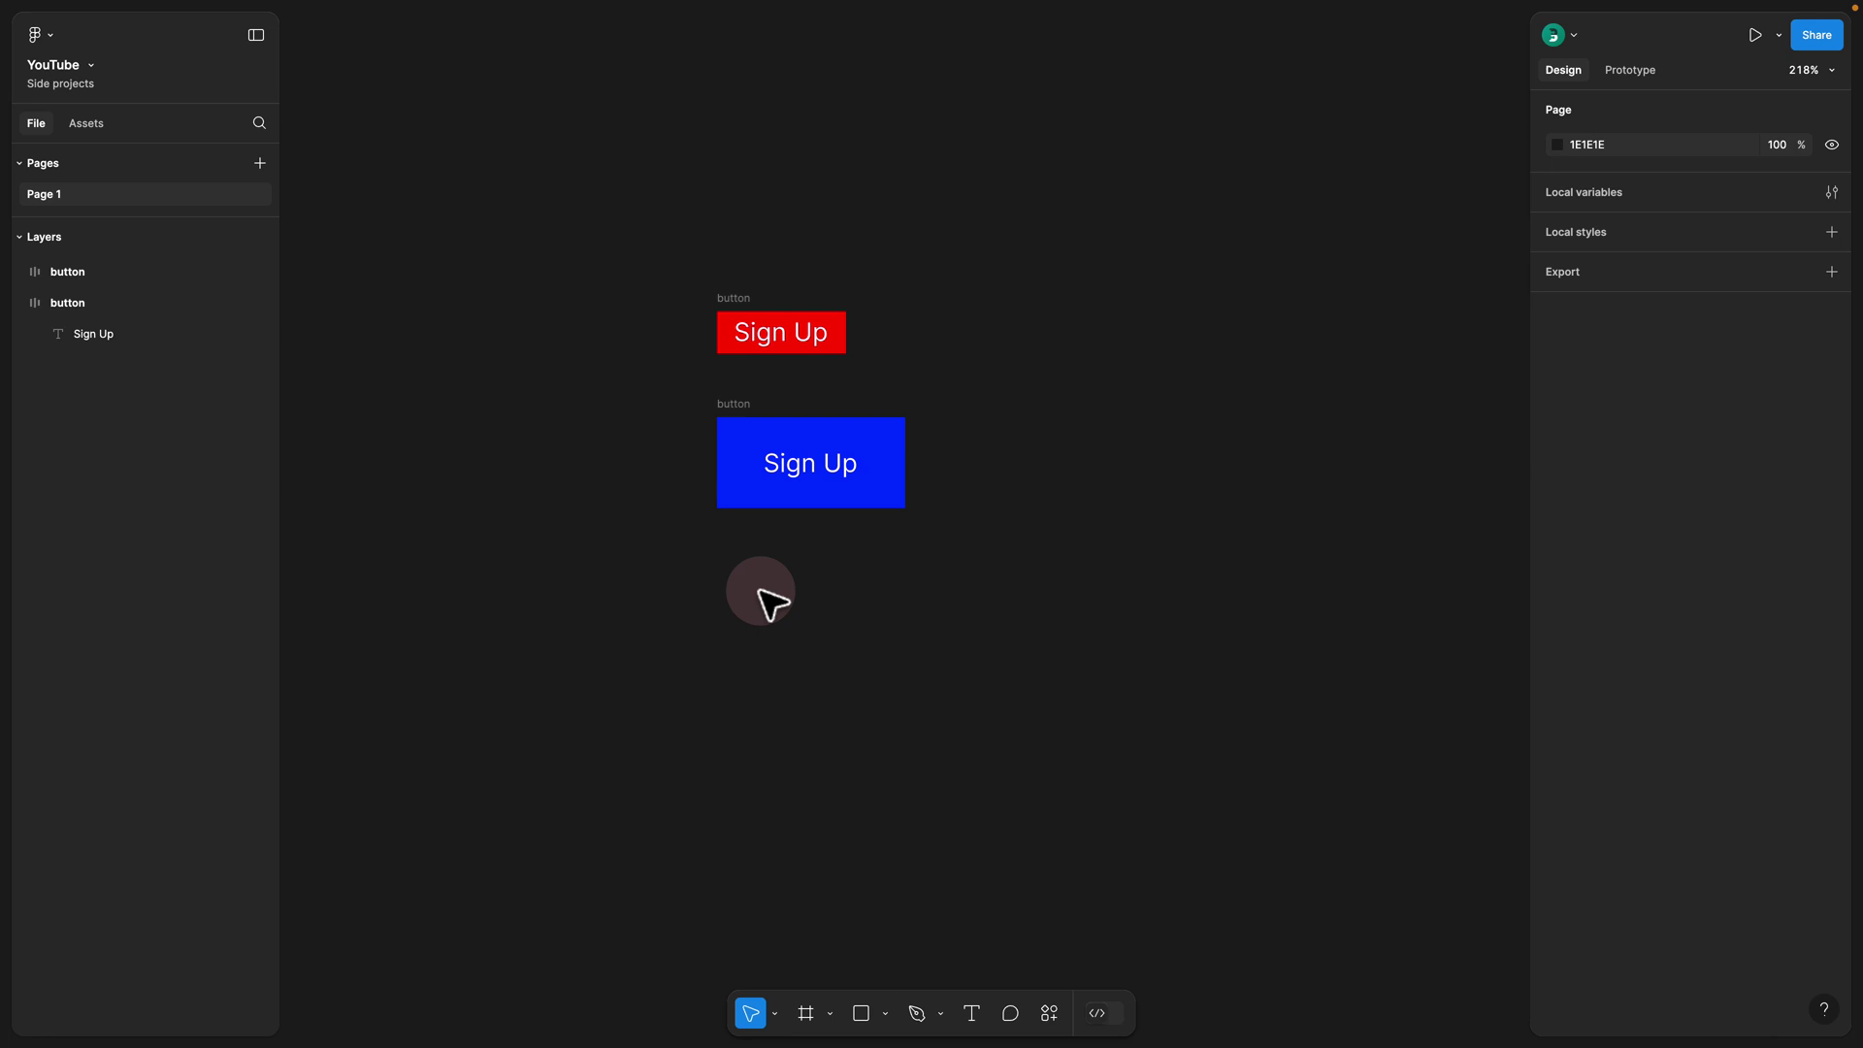
key("ctrl+Right")
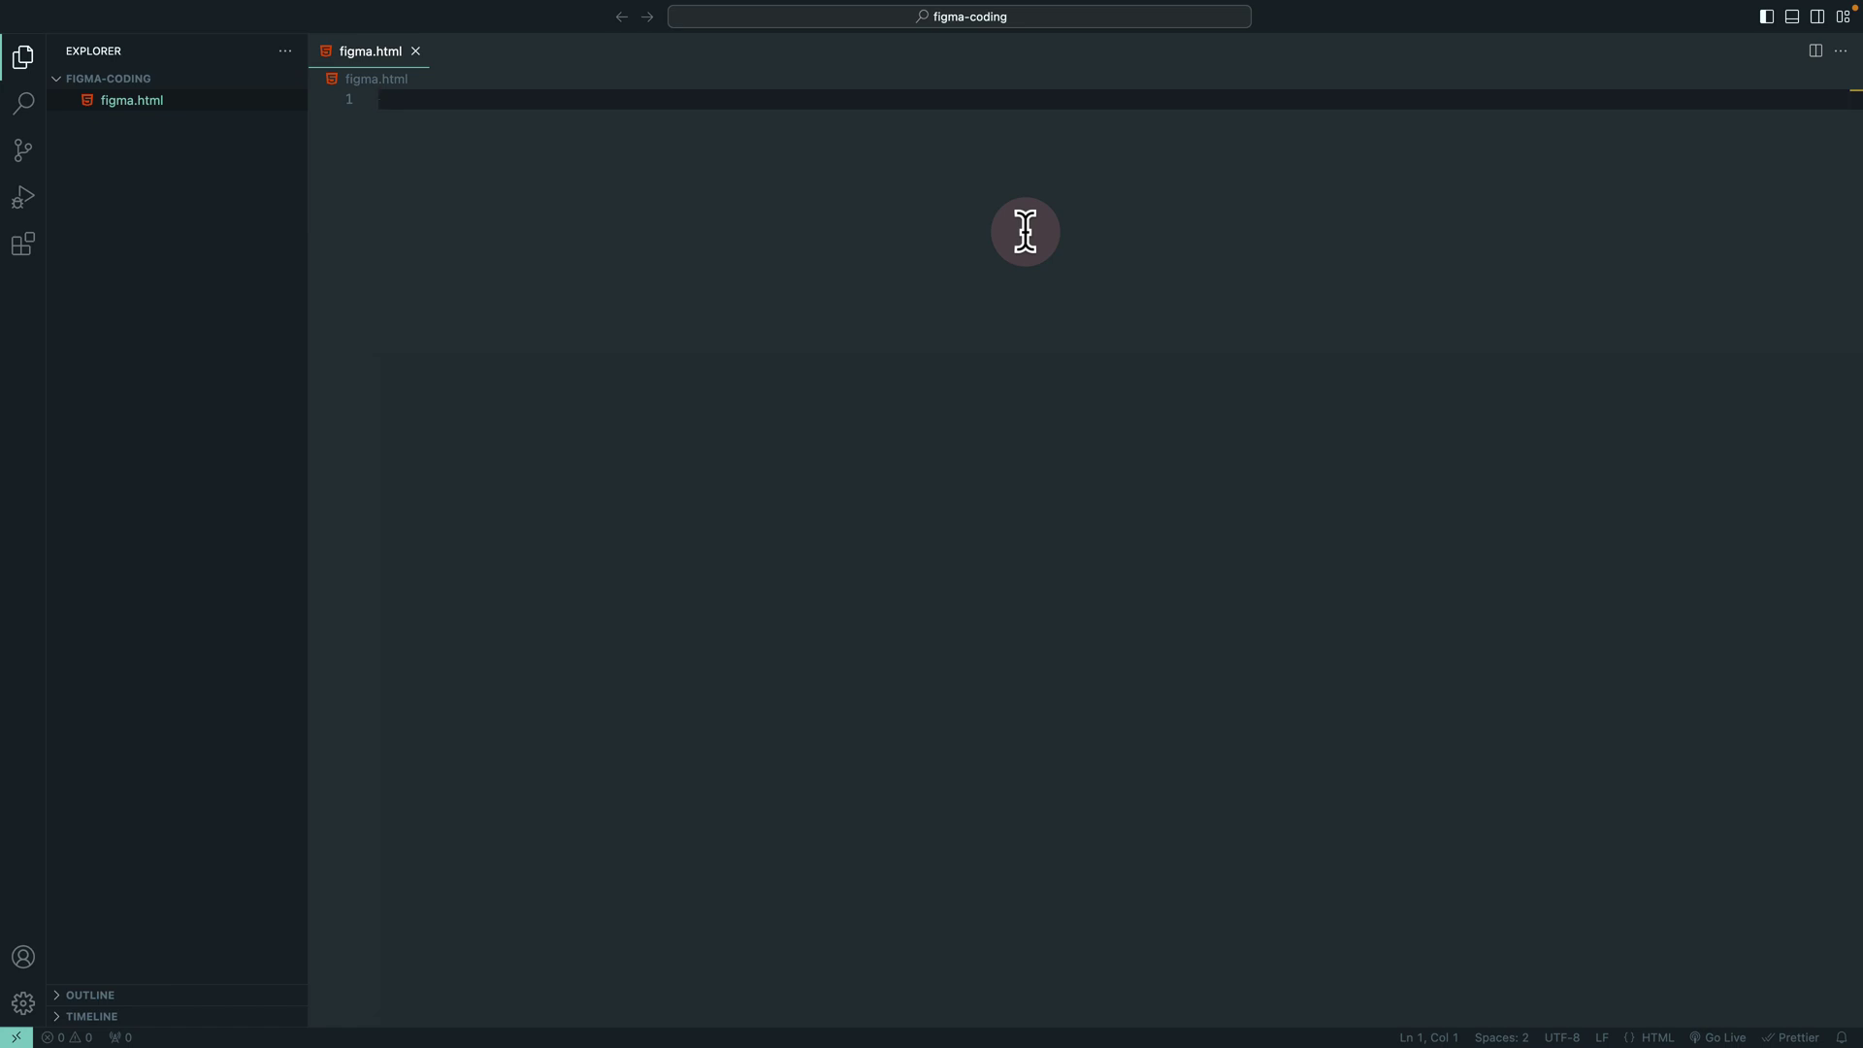
Close figma.html, check the shortcut reference, and open the Keyboard Shortcuts editor by searching the commands for "keyboard short".
left_click(416, 50)
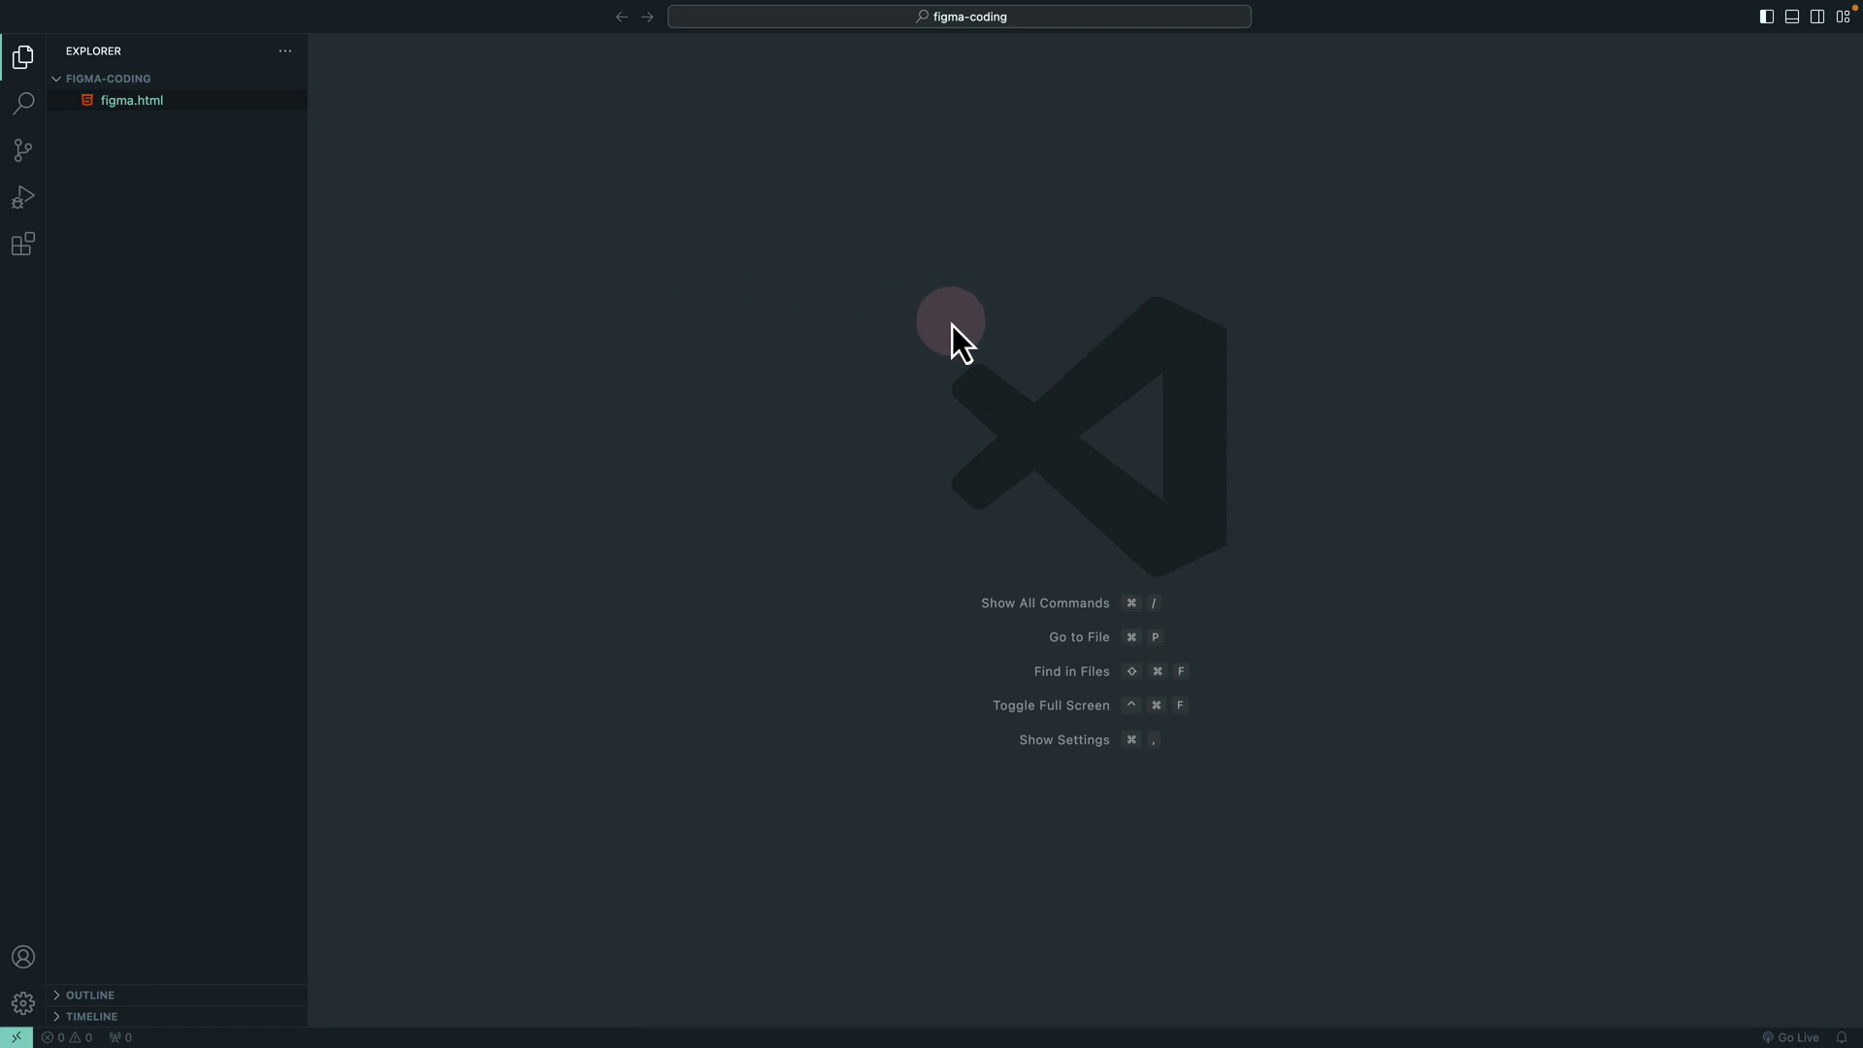
key("ctrl+Left")
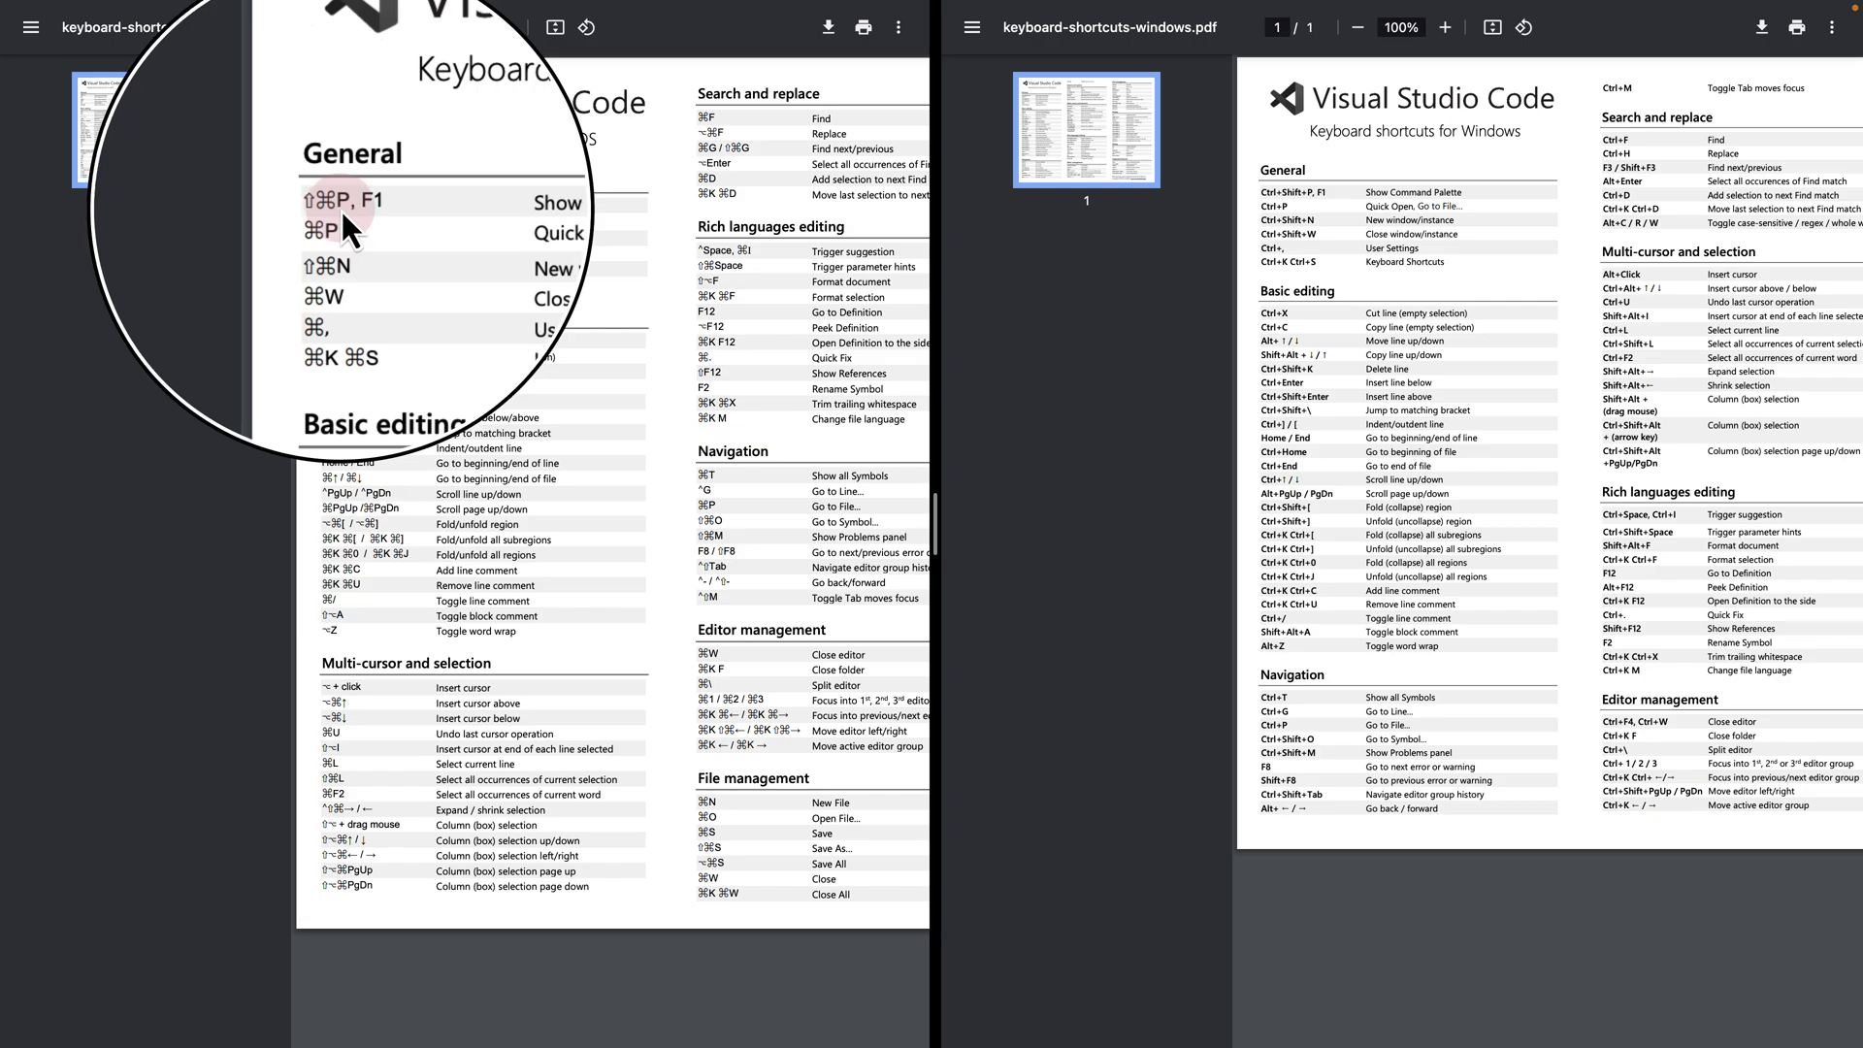
key("ctrl+Right")
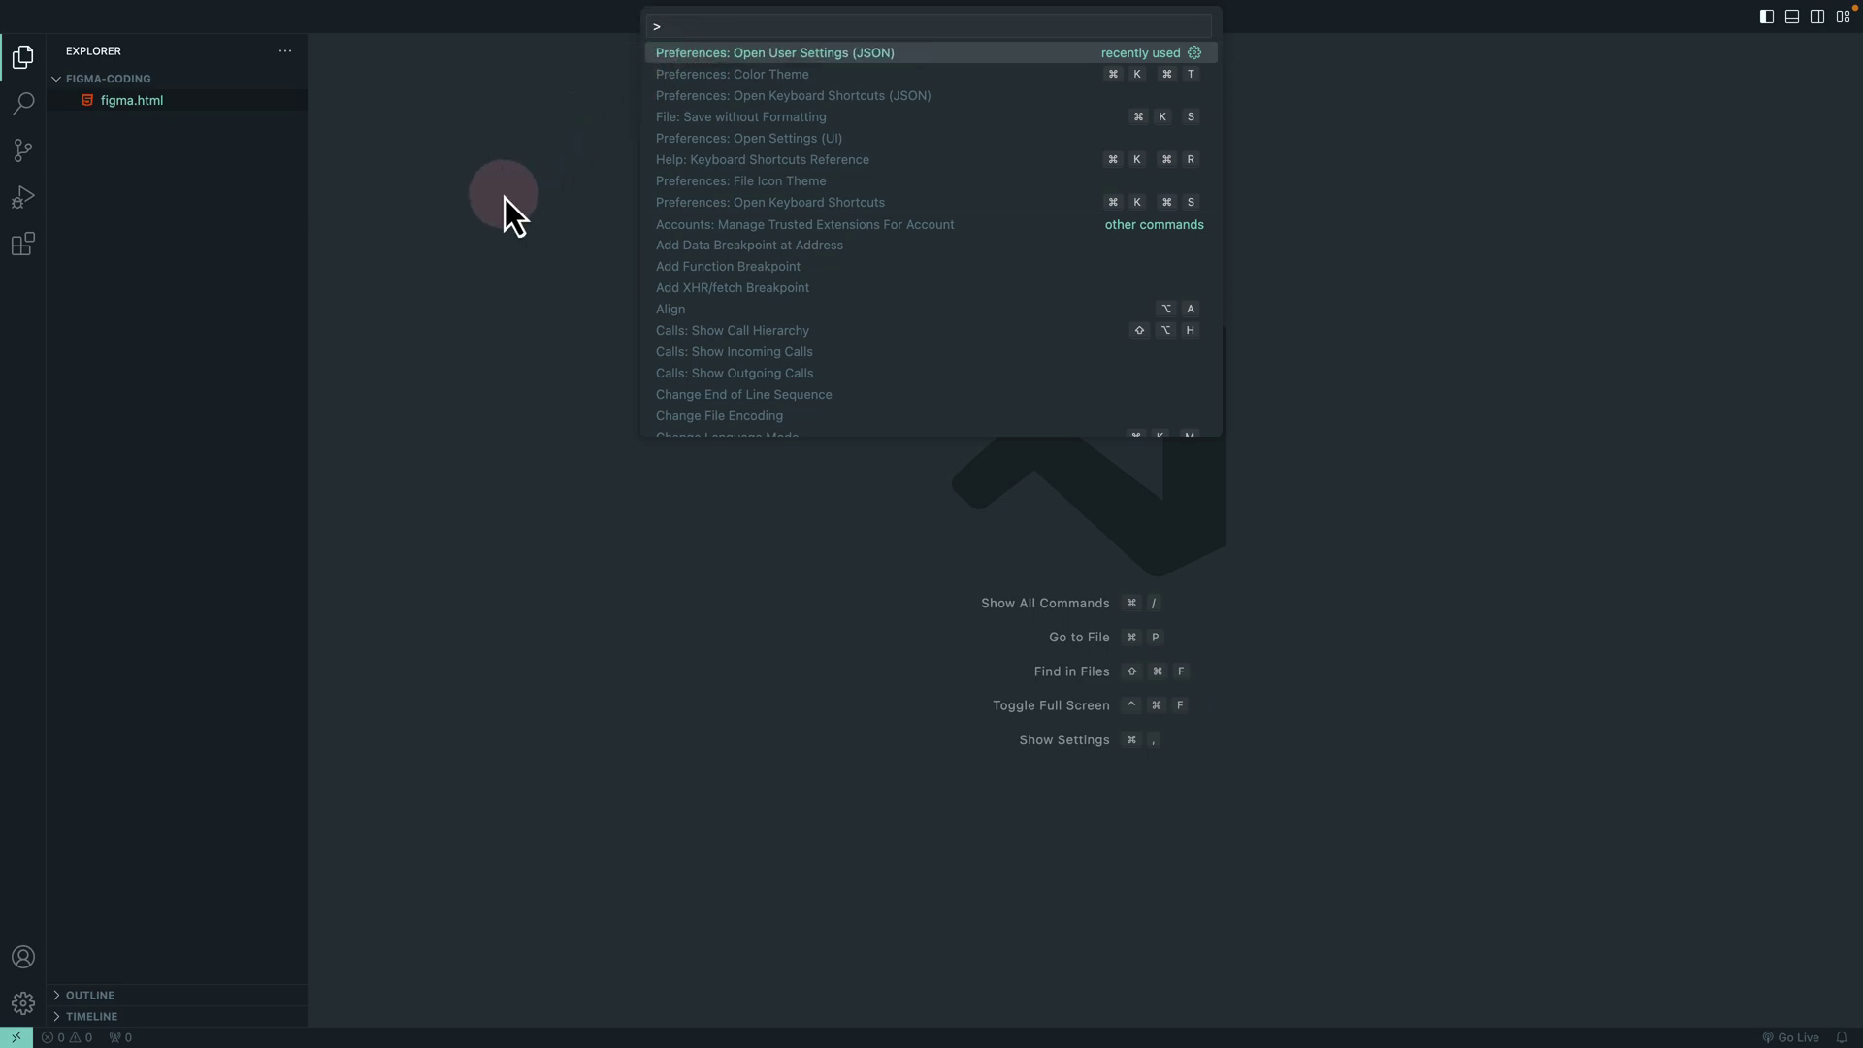
type("k")
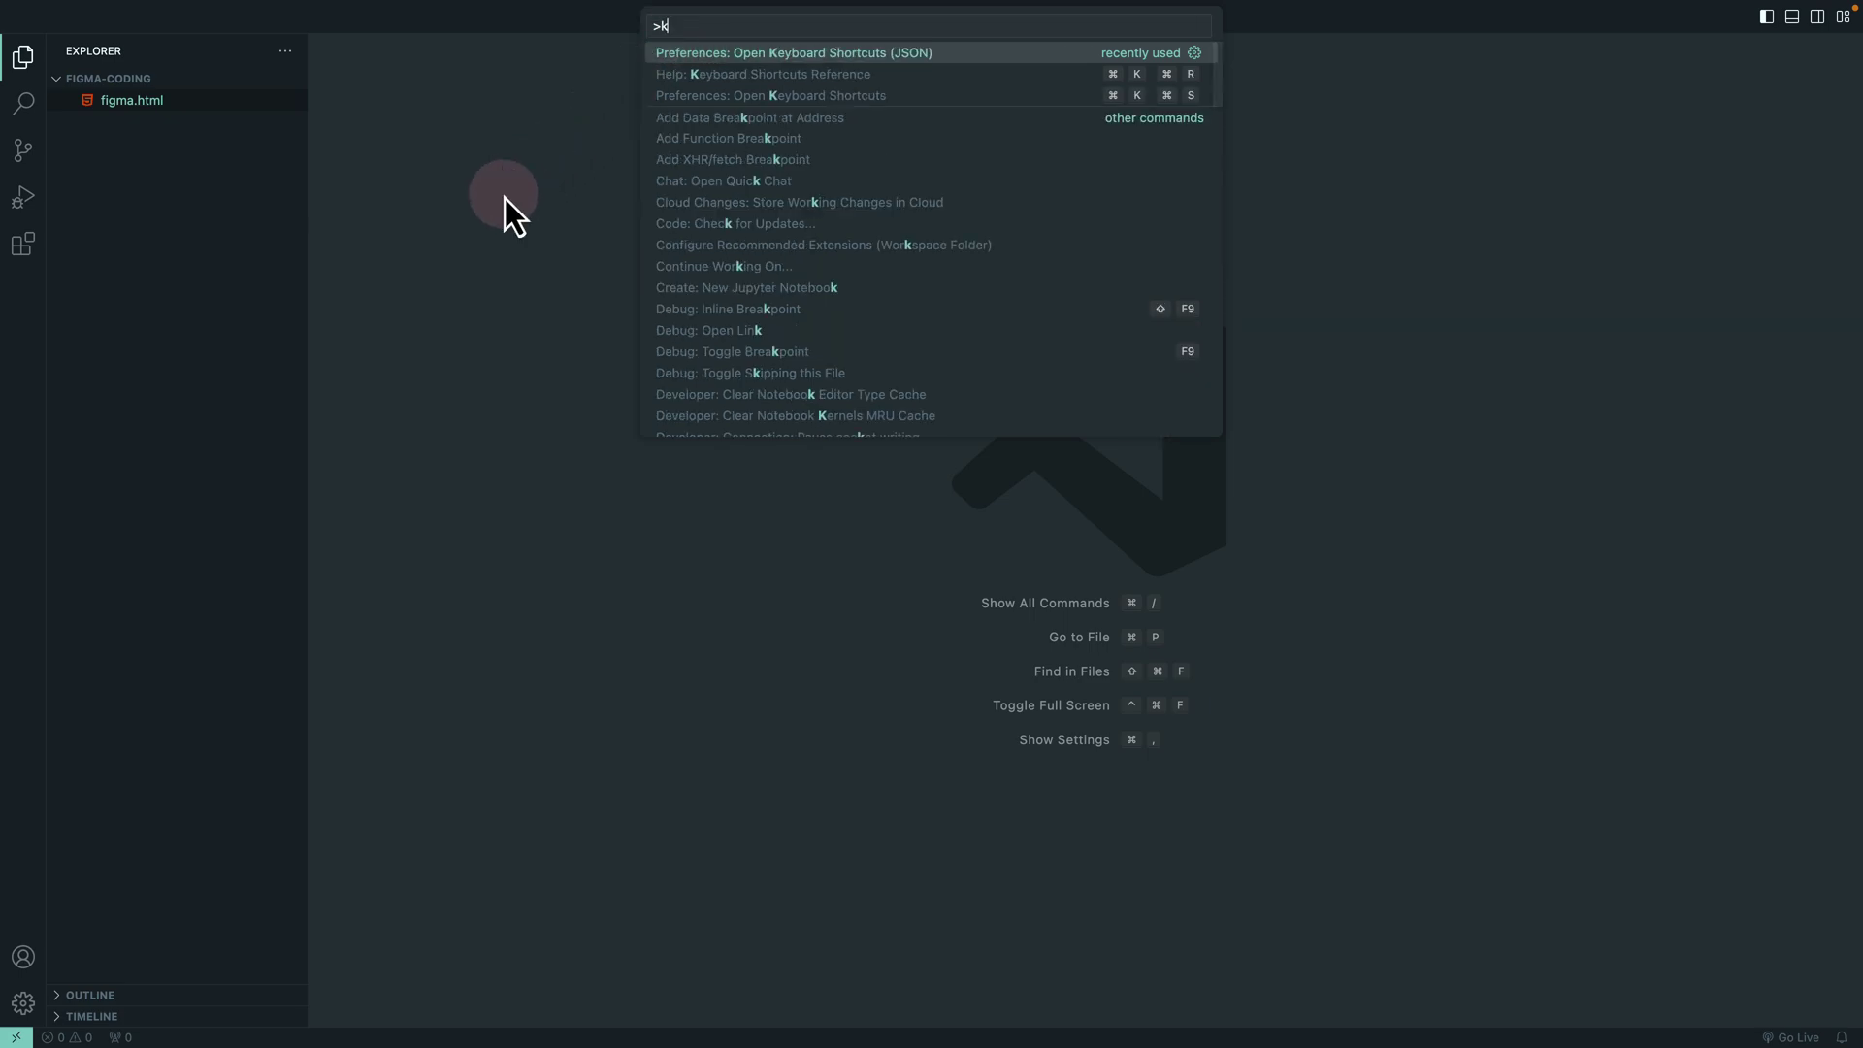
type("eyboard short")
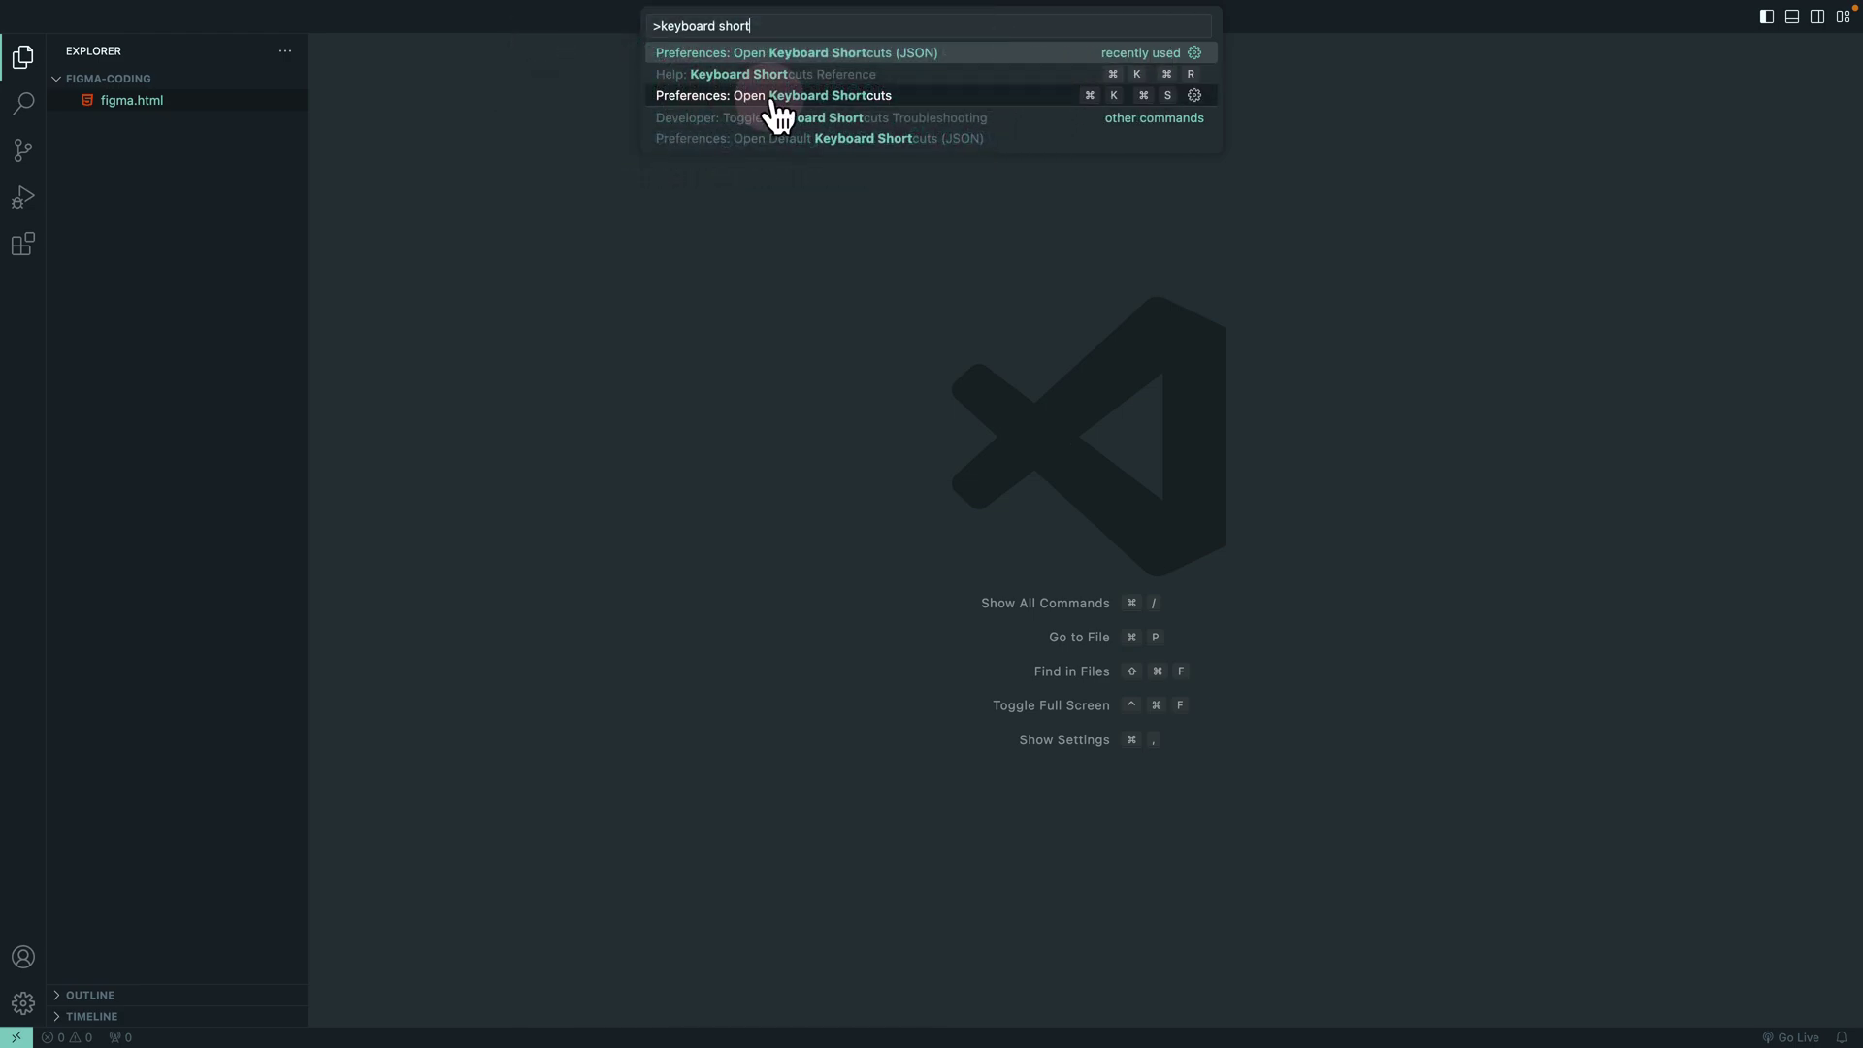
left_click(858, 97)
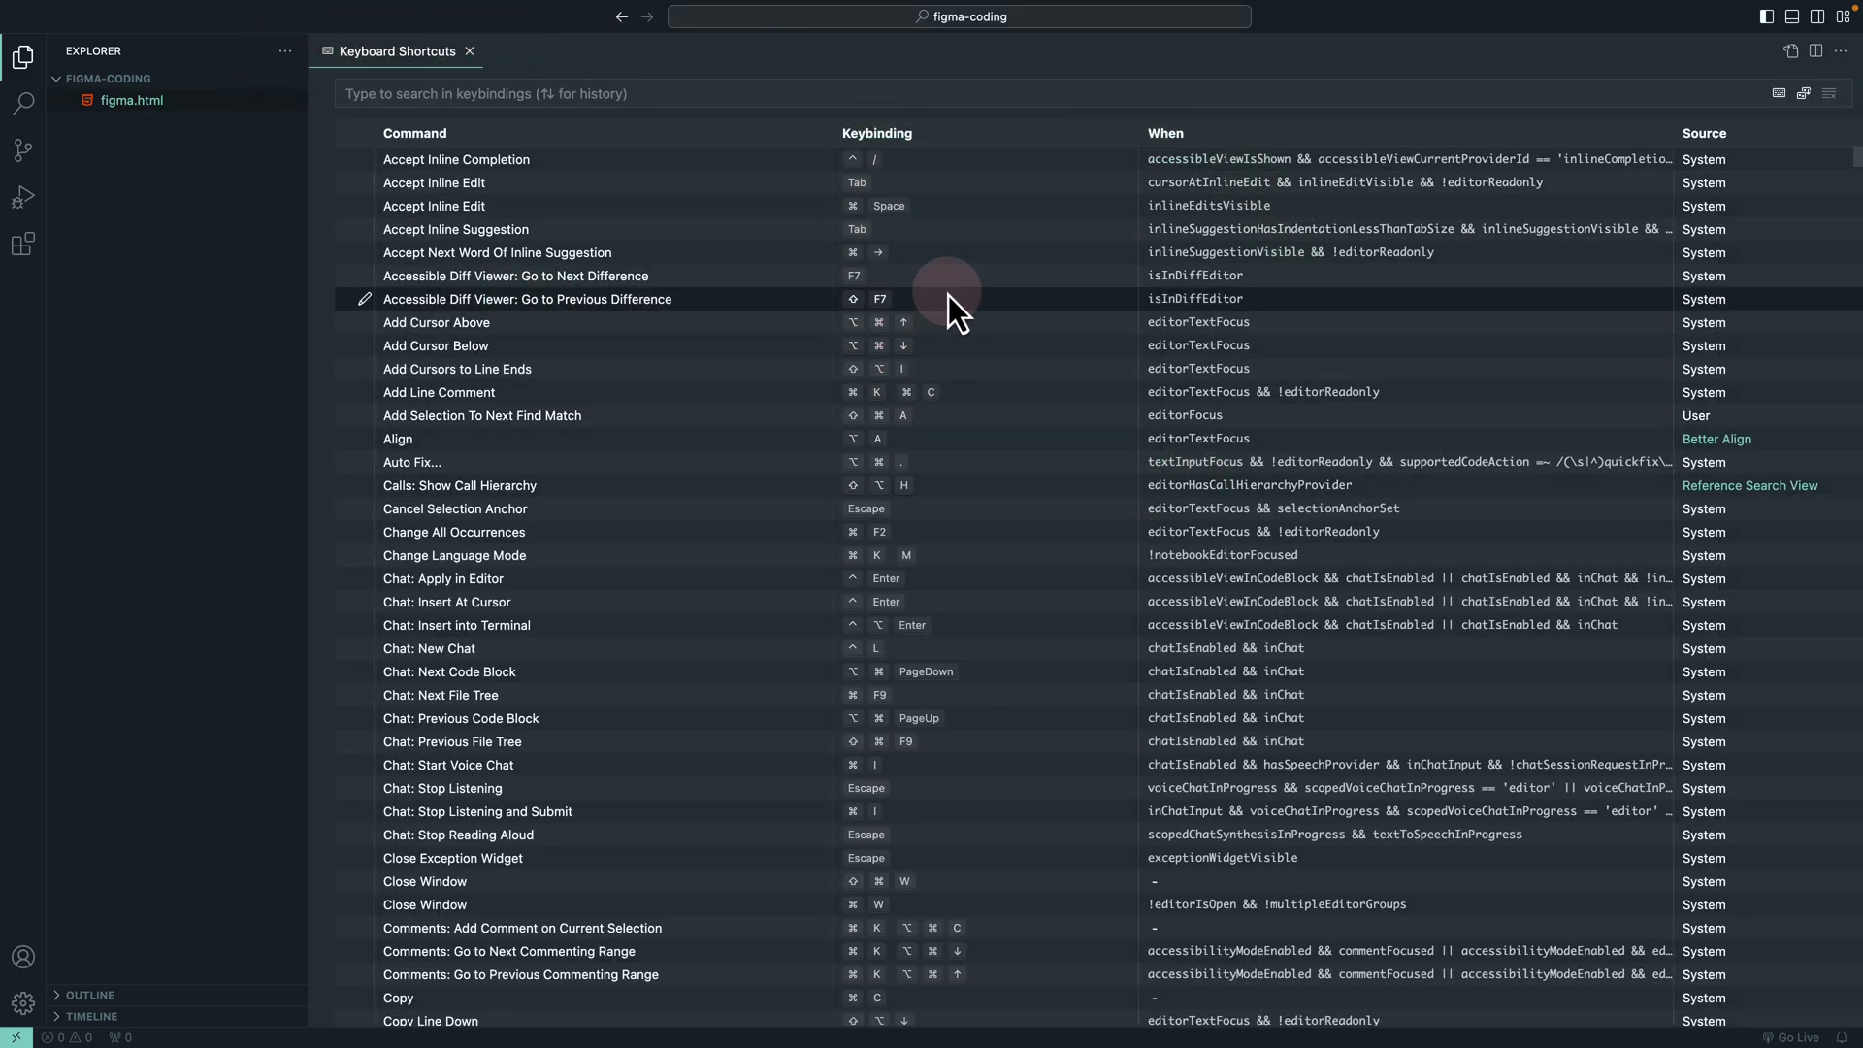
Compare with the shortcut reference again, then search the keybindings for "show command".
key("ctrl+Left")
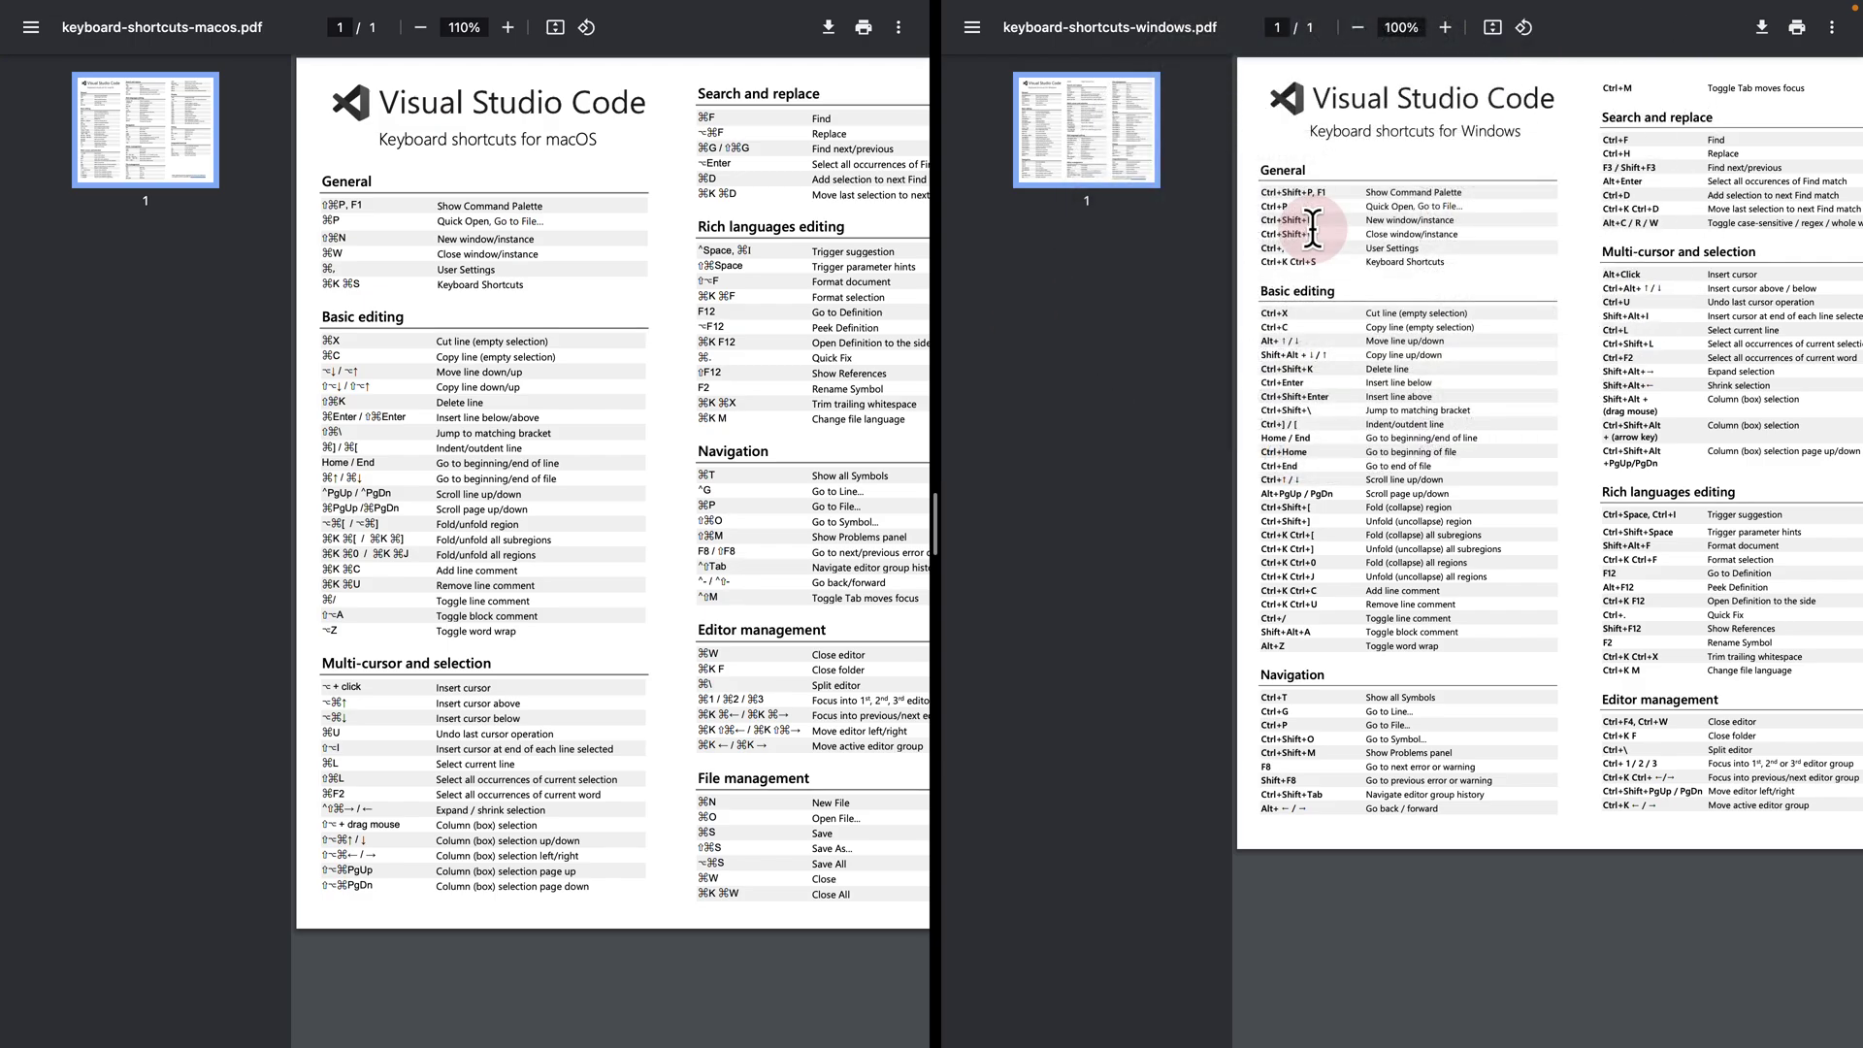
key("ctrl+Right")
left_click(970, 89)
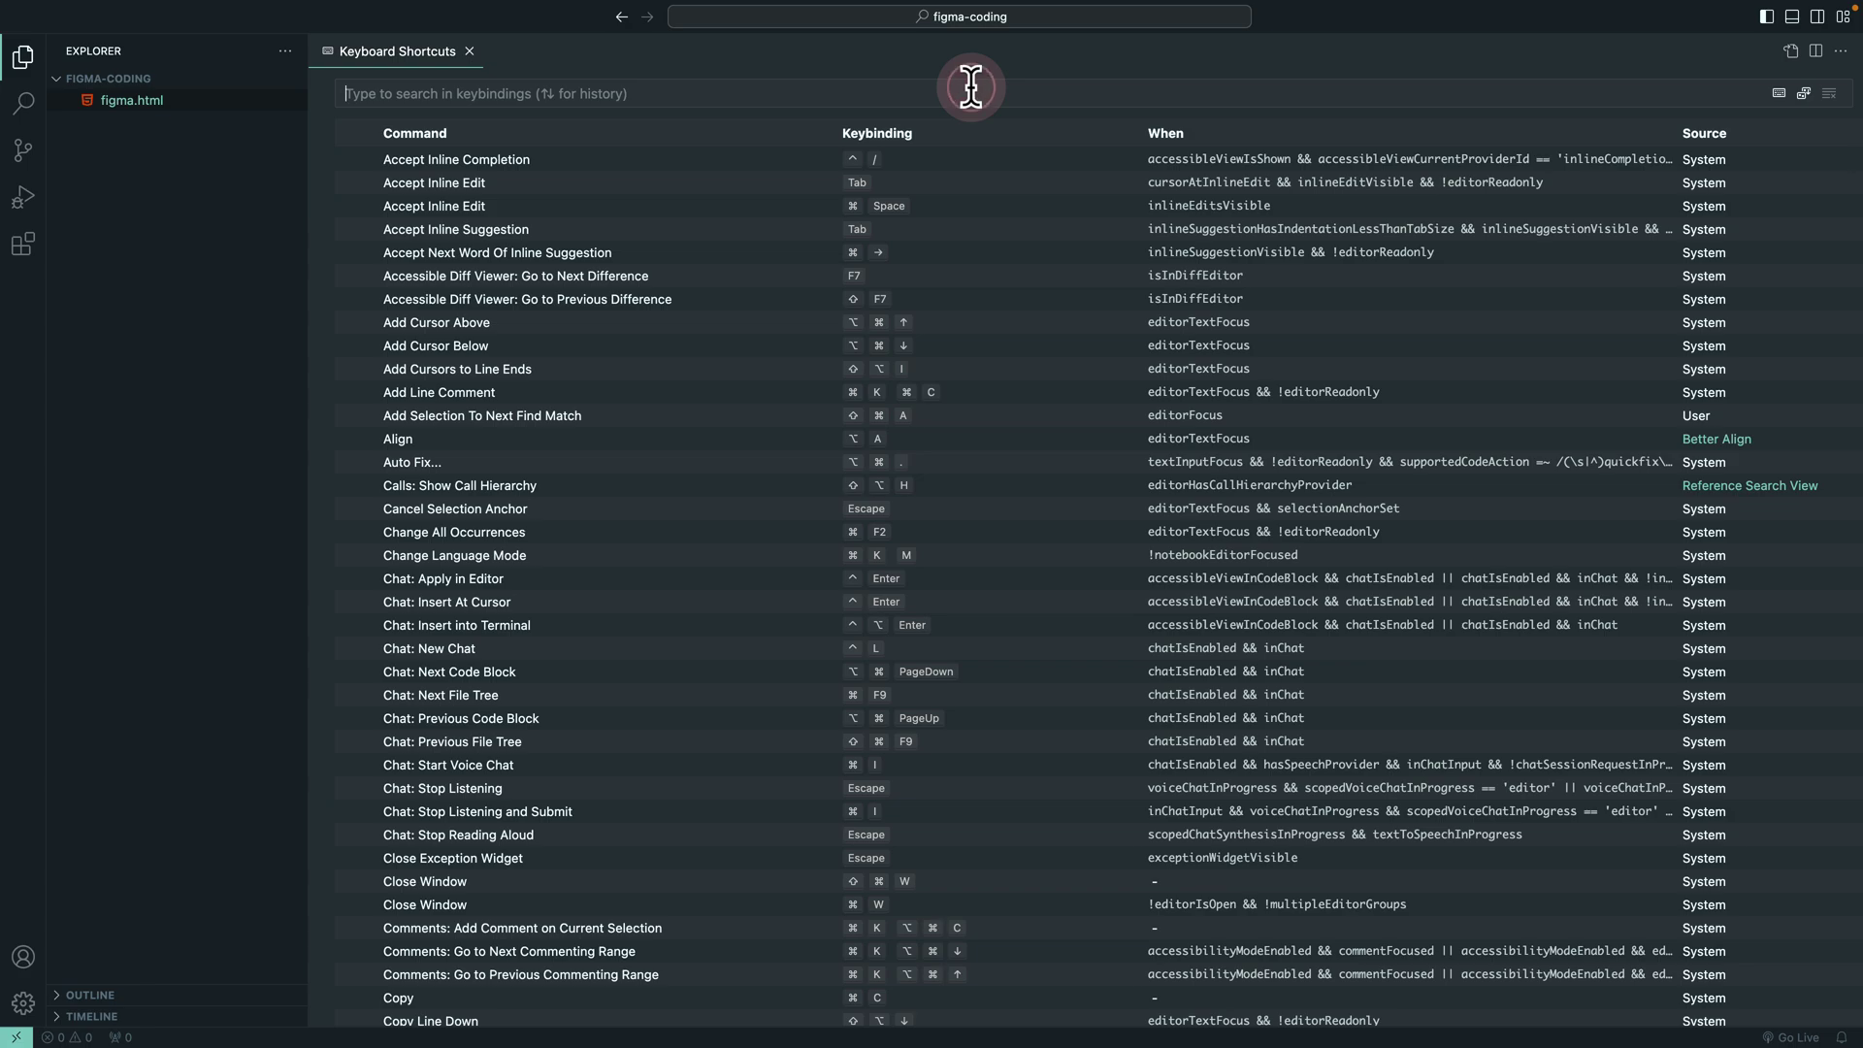
type("show command ")
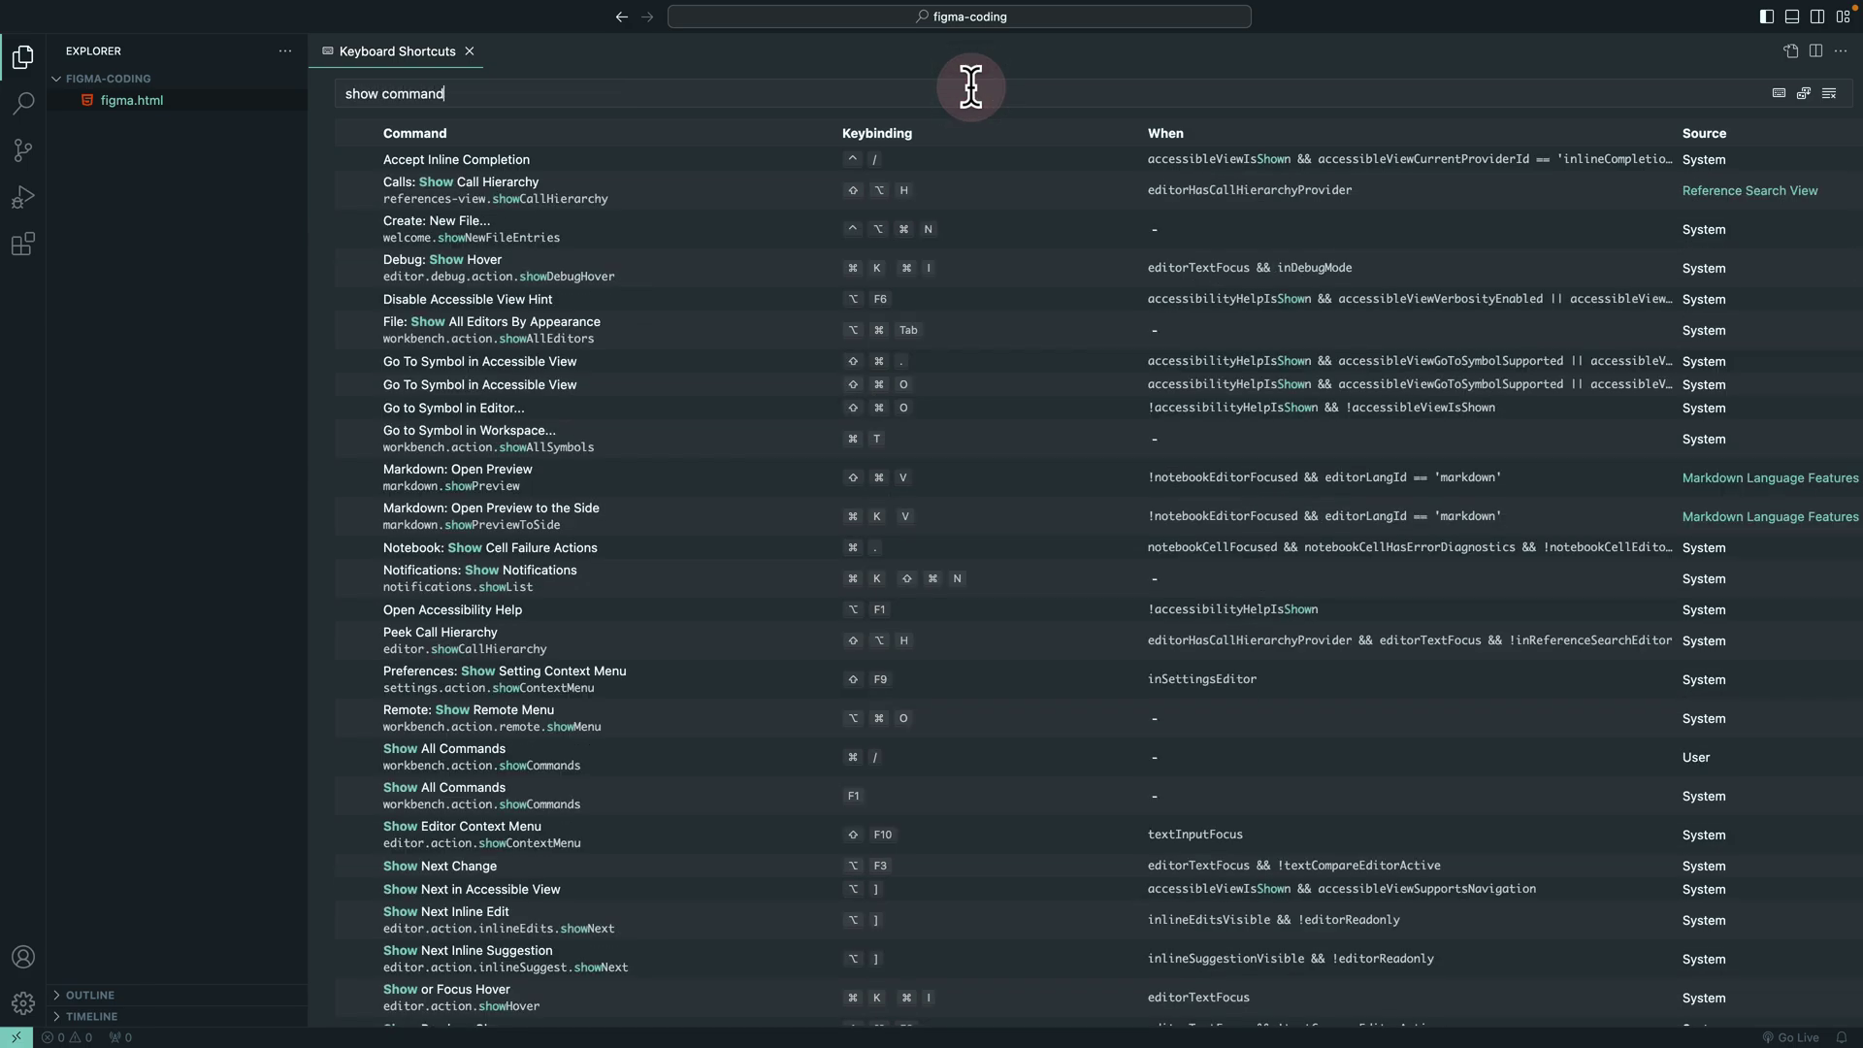
type("pallete")
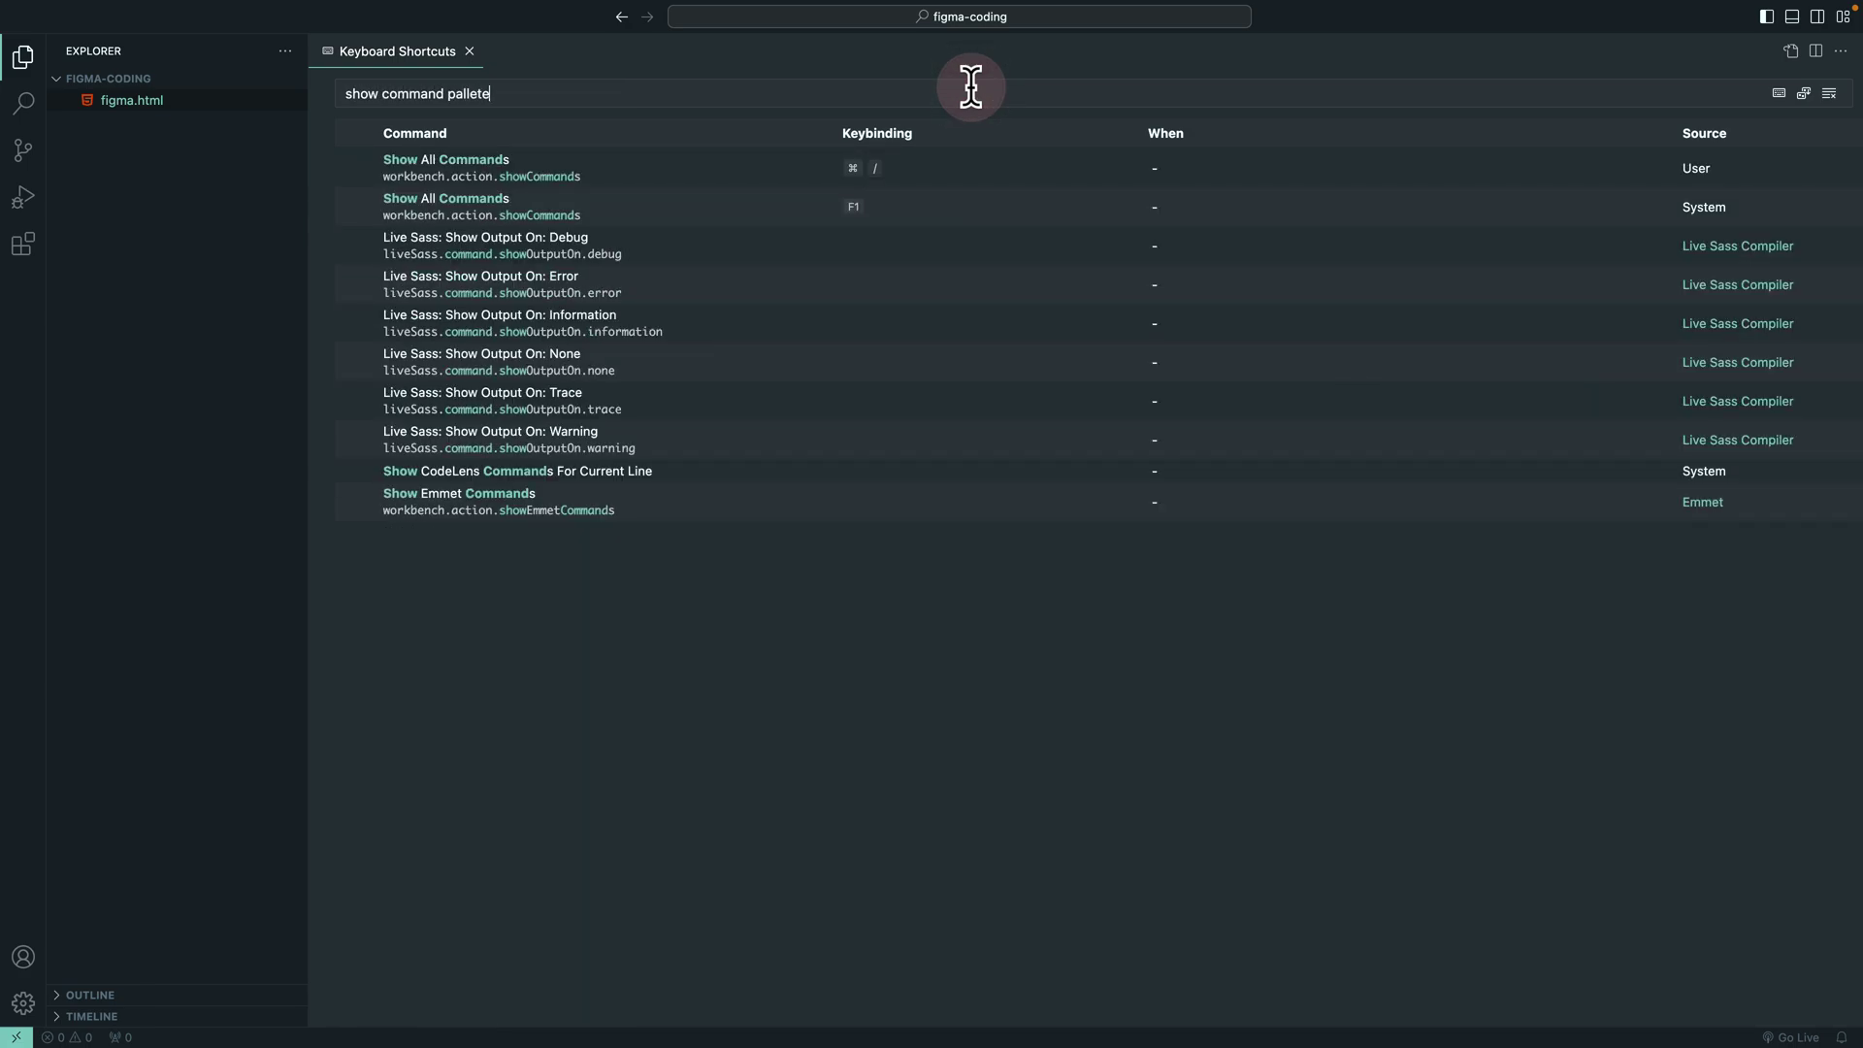
key("BackSpace")
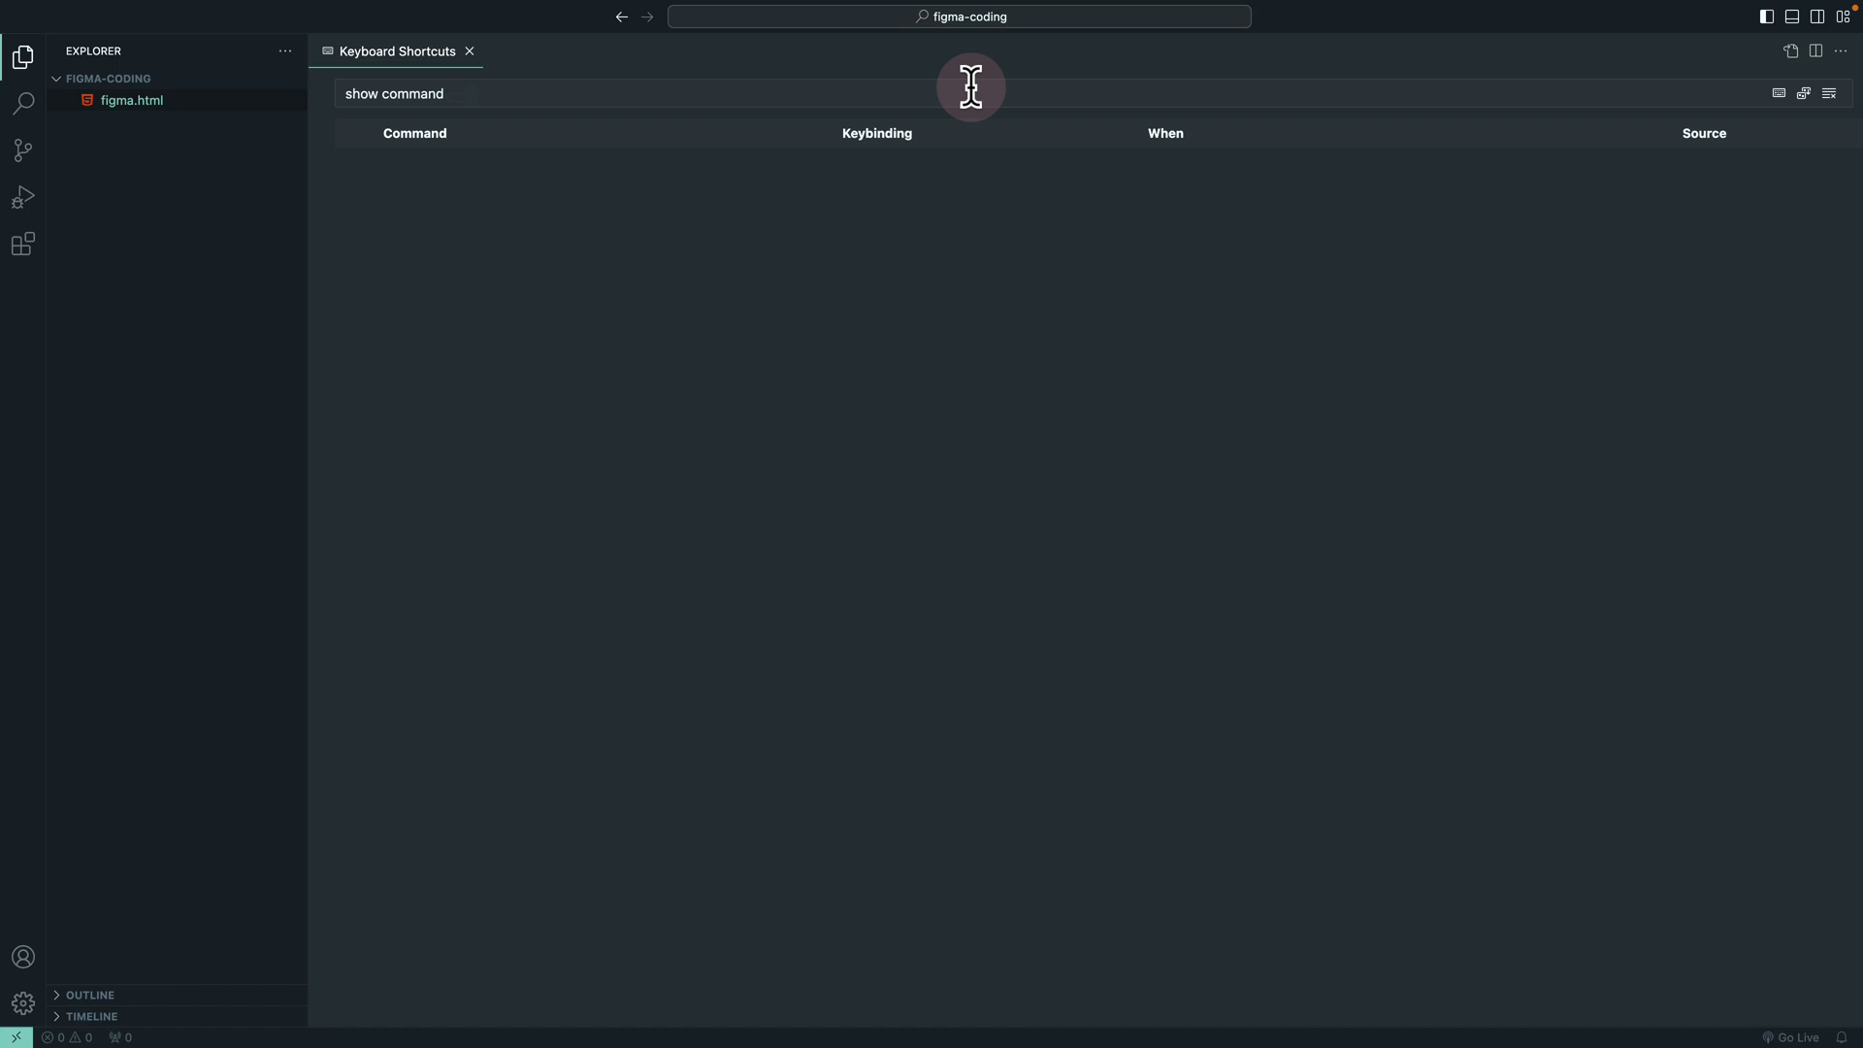
Set the user keybinding of Show All Commands to shift+cmd+p and close the Keyboard Shortcuts editor.
left_click(444, 169)
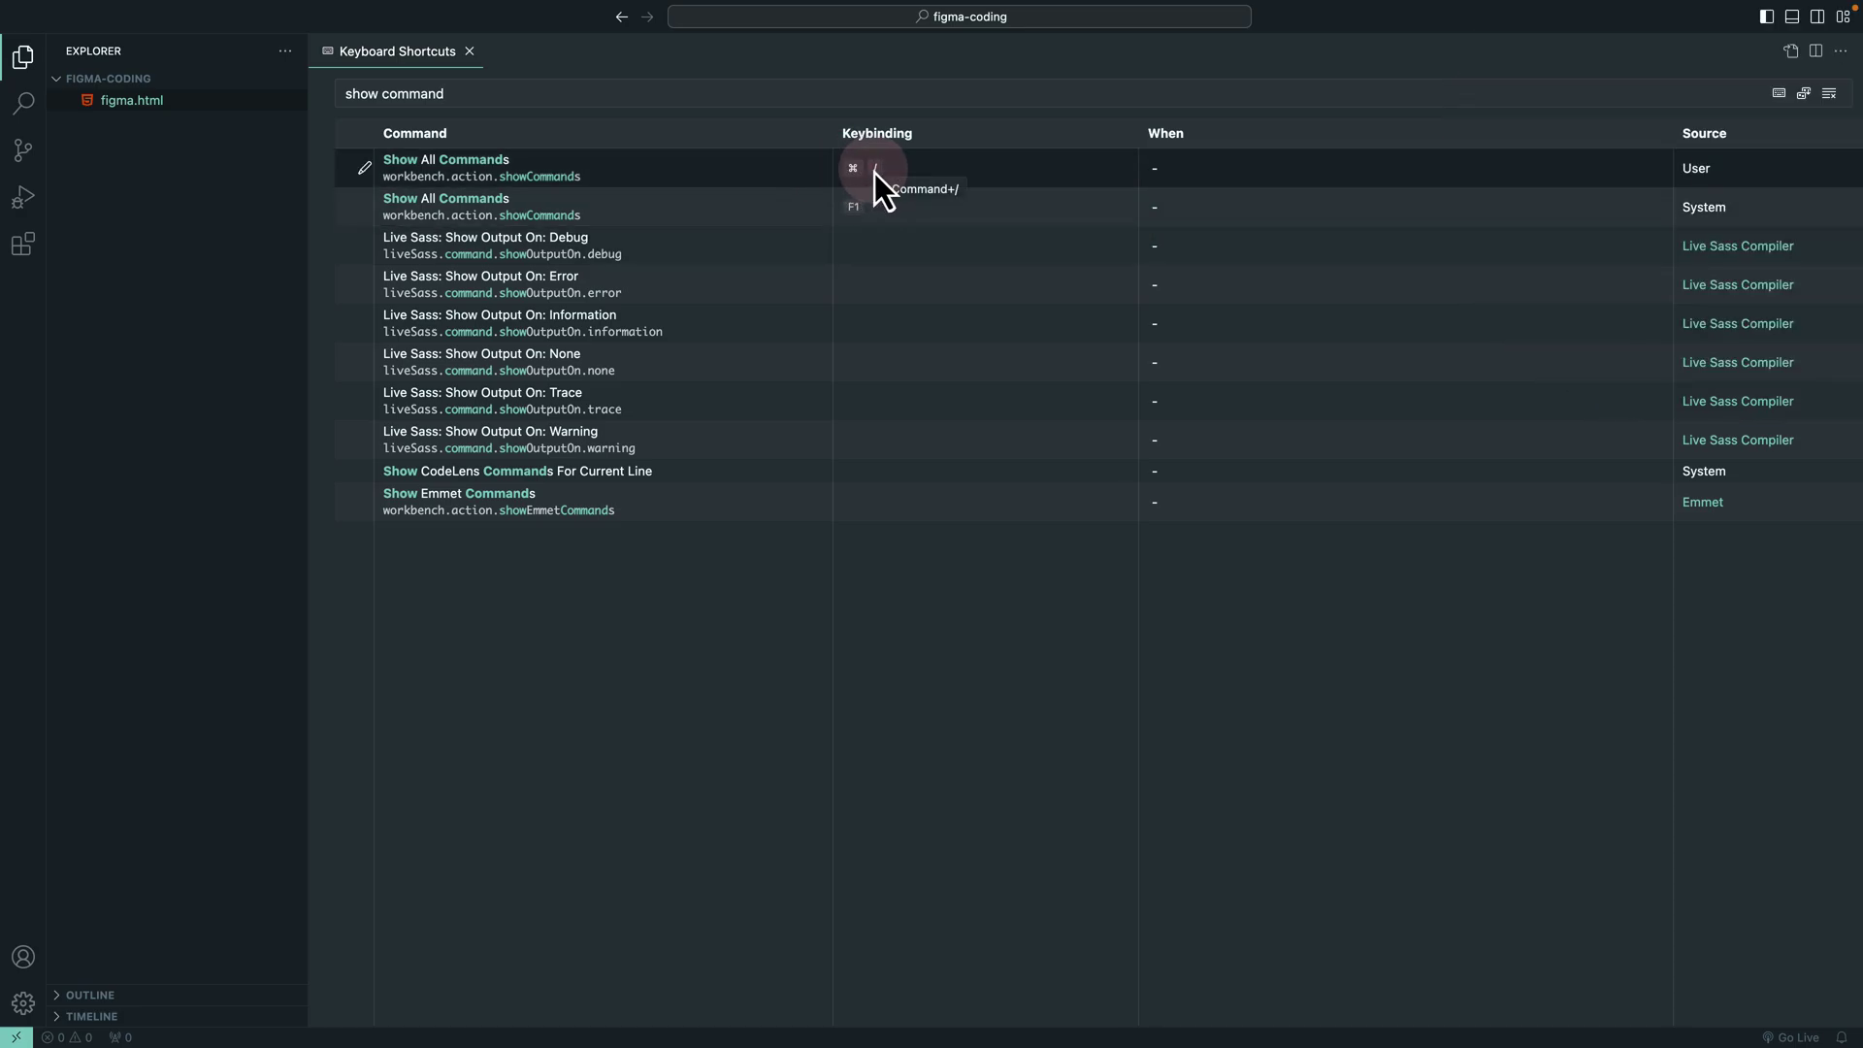
left_click(364, 168)
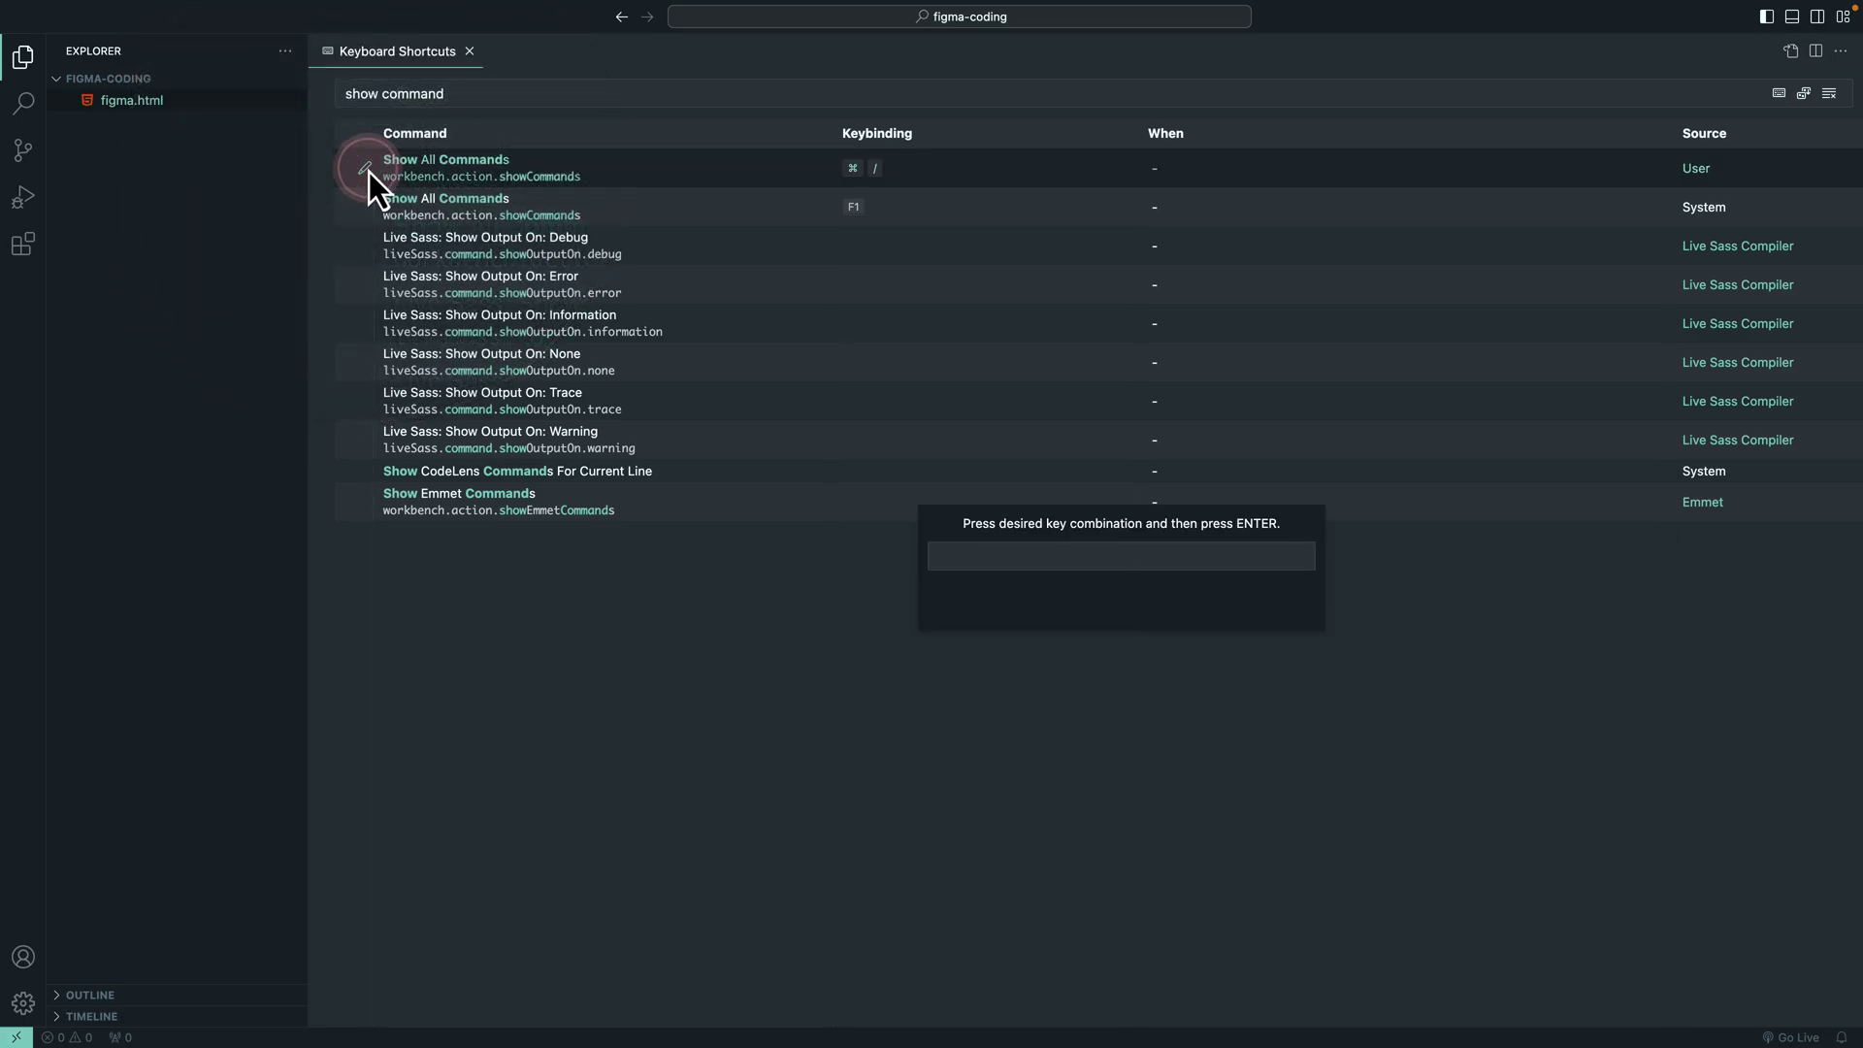
key("shift+super+p")
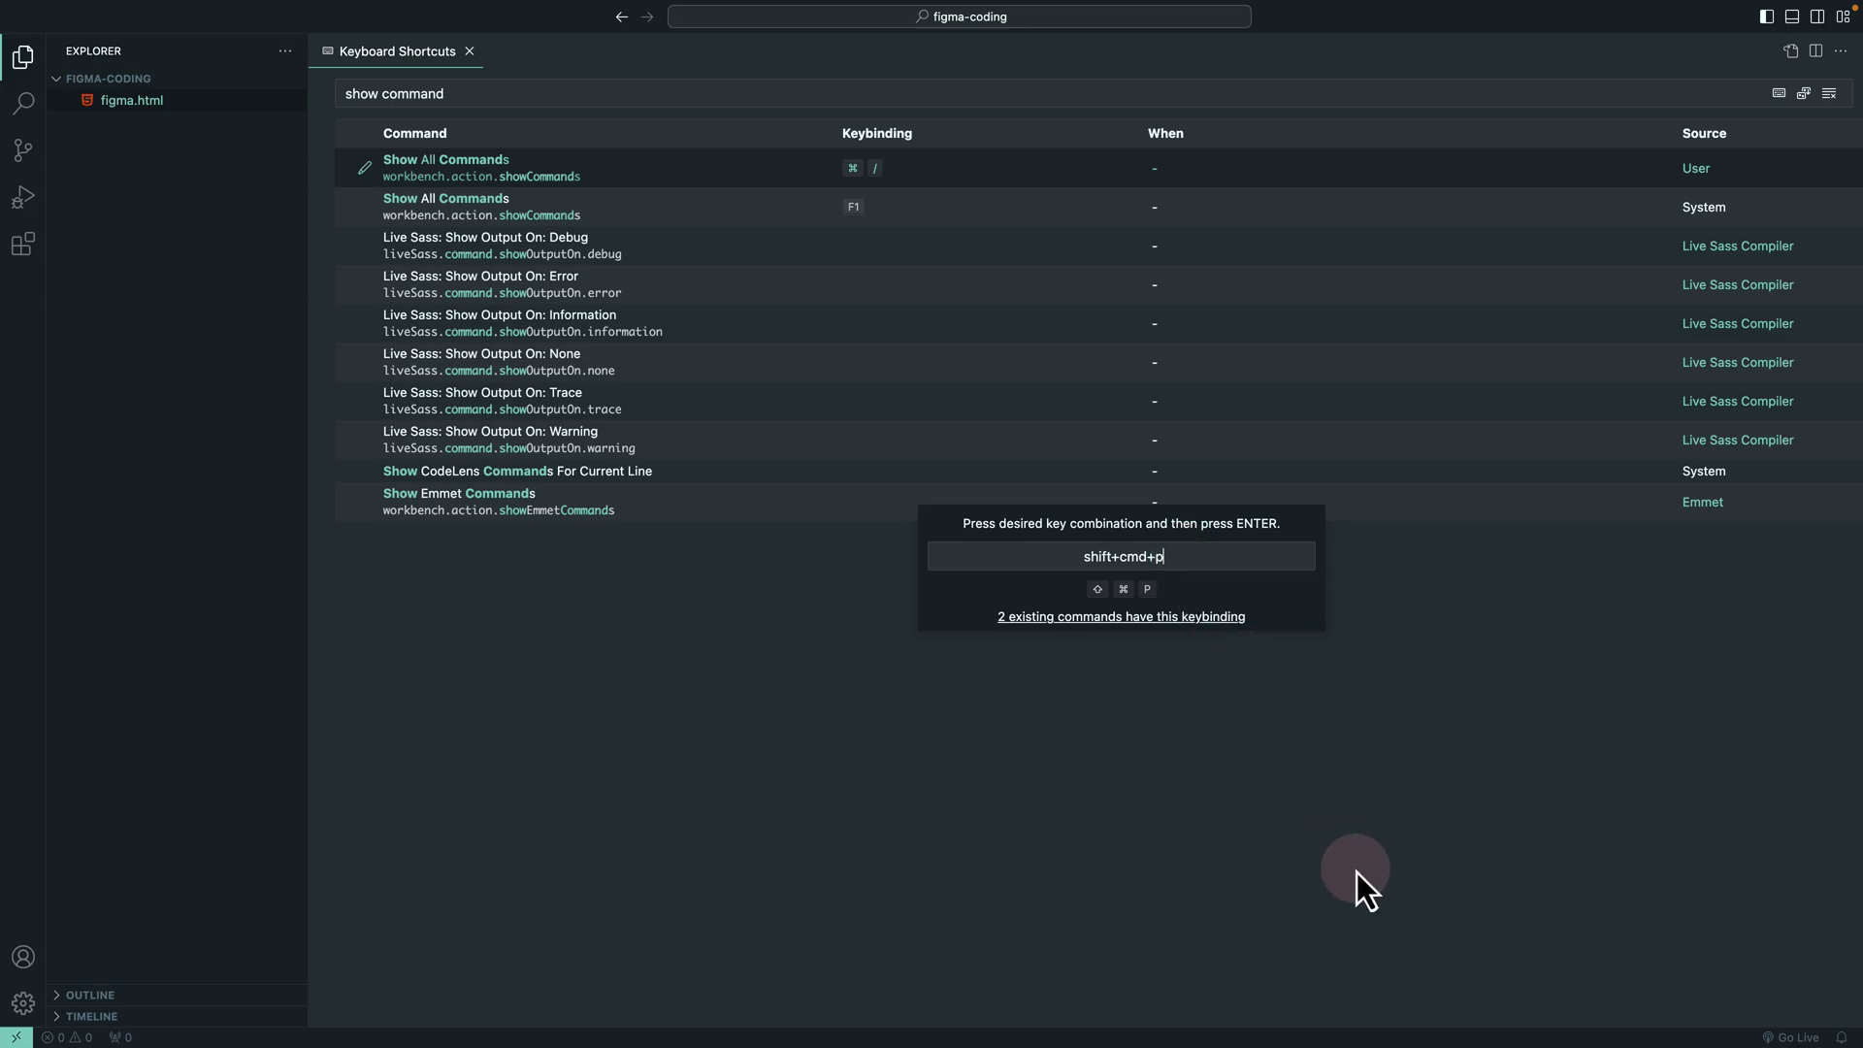
key("Return")
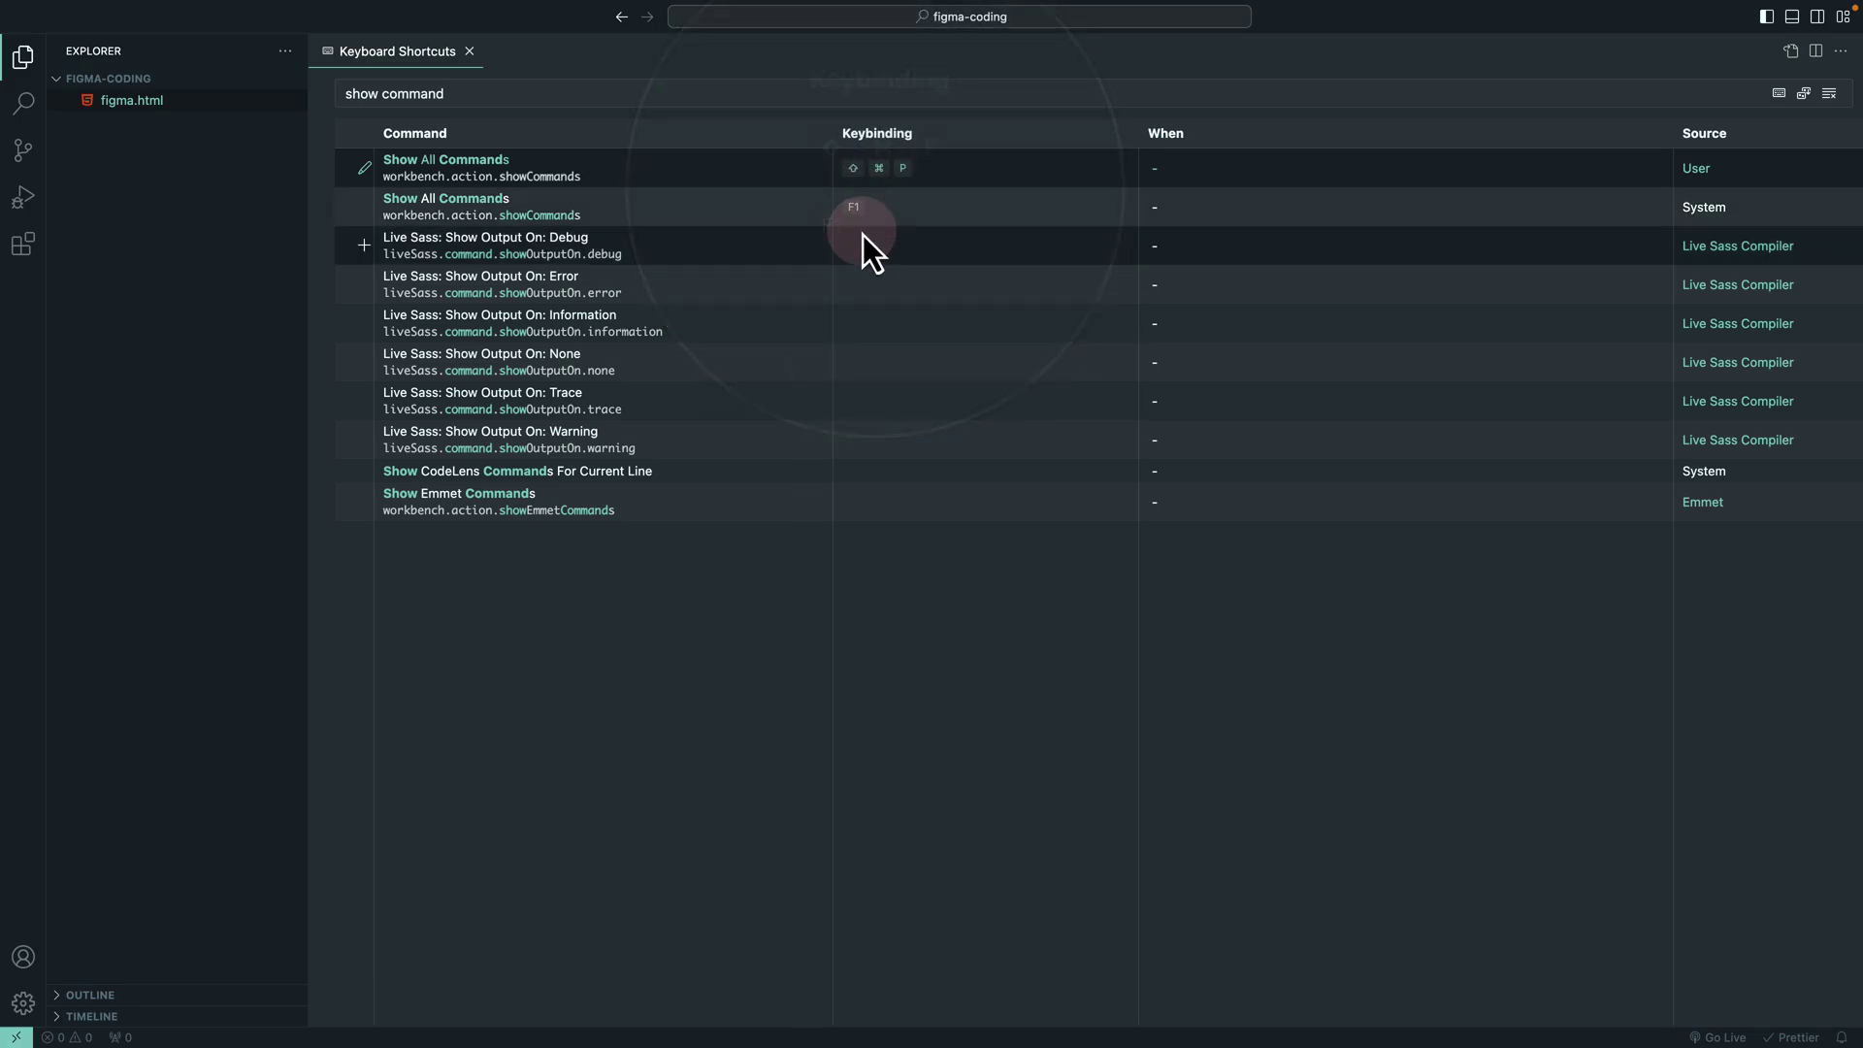
left_click(469, 50)
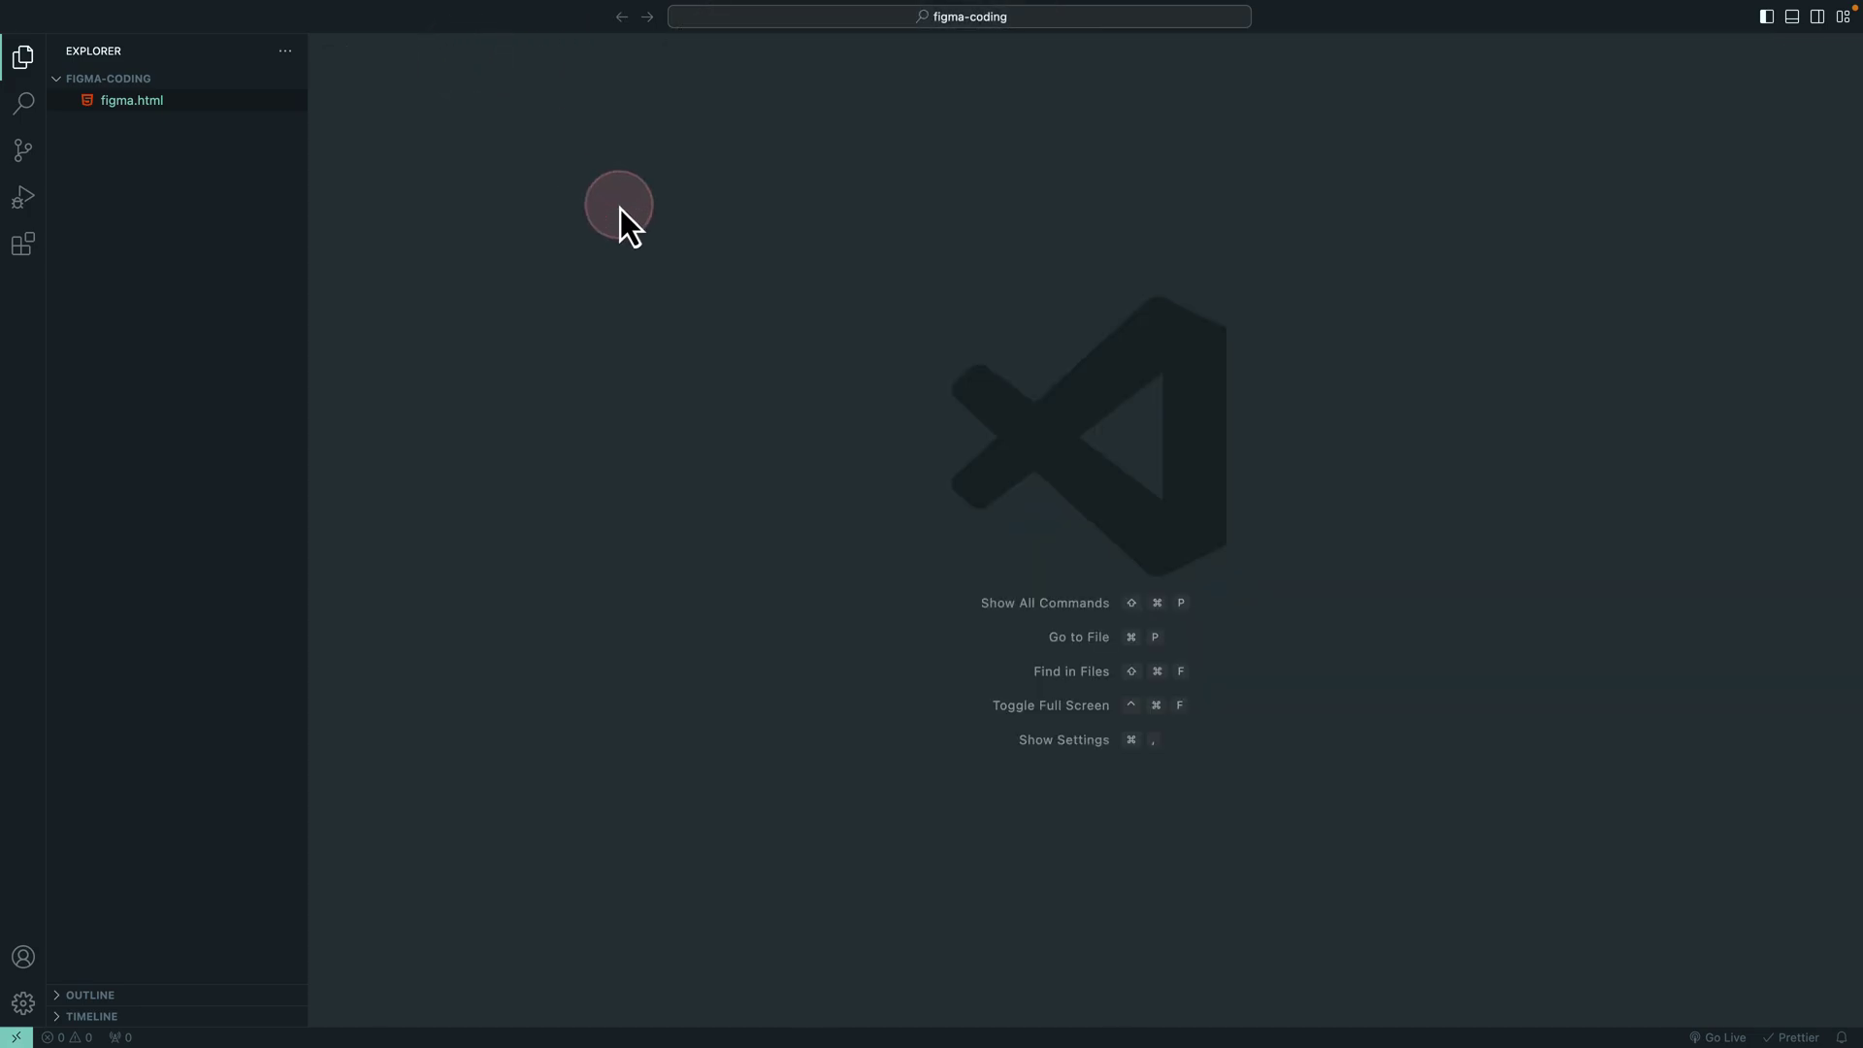
Set the user keybinding of Show All Commands to cmd+/ in the Keyboard Shortcuts editor, close it, and test the new shortcut.
key("super+shift+p")
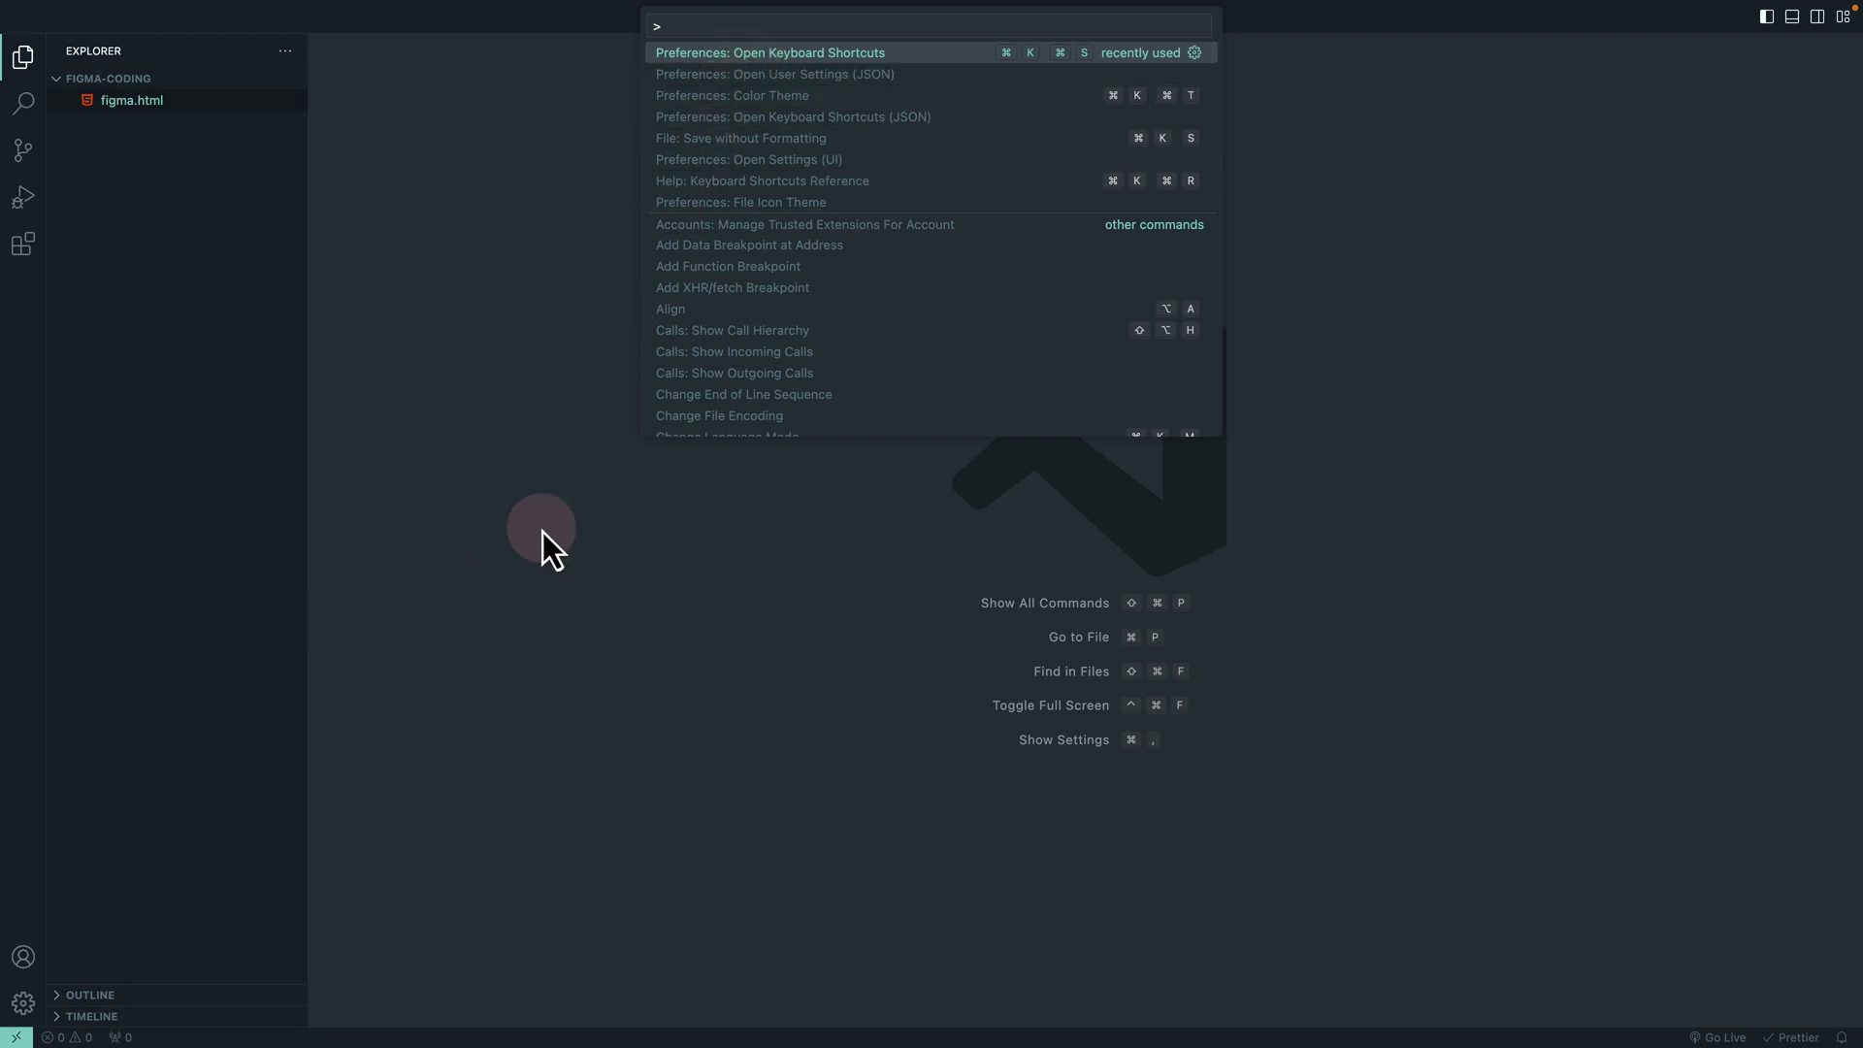
type("keysho")
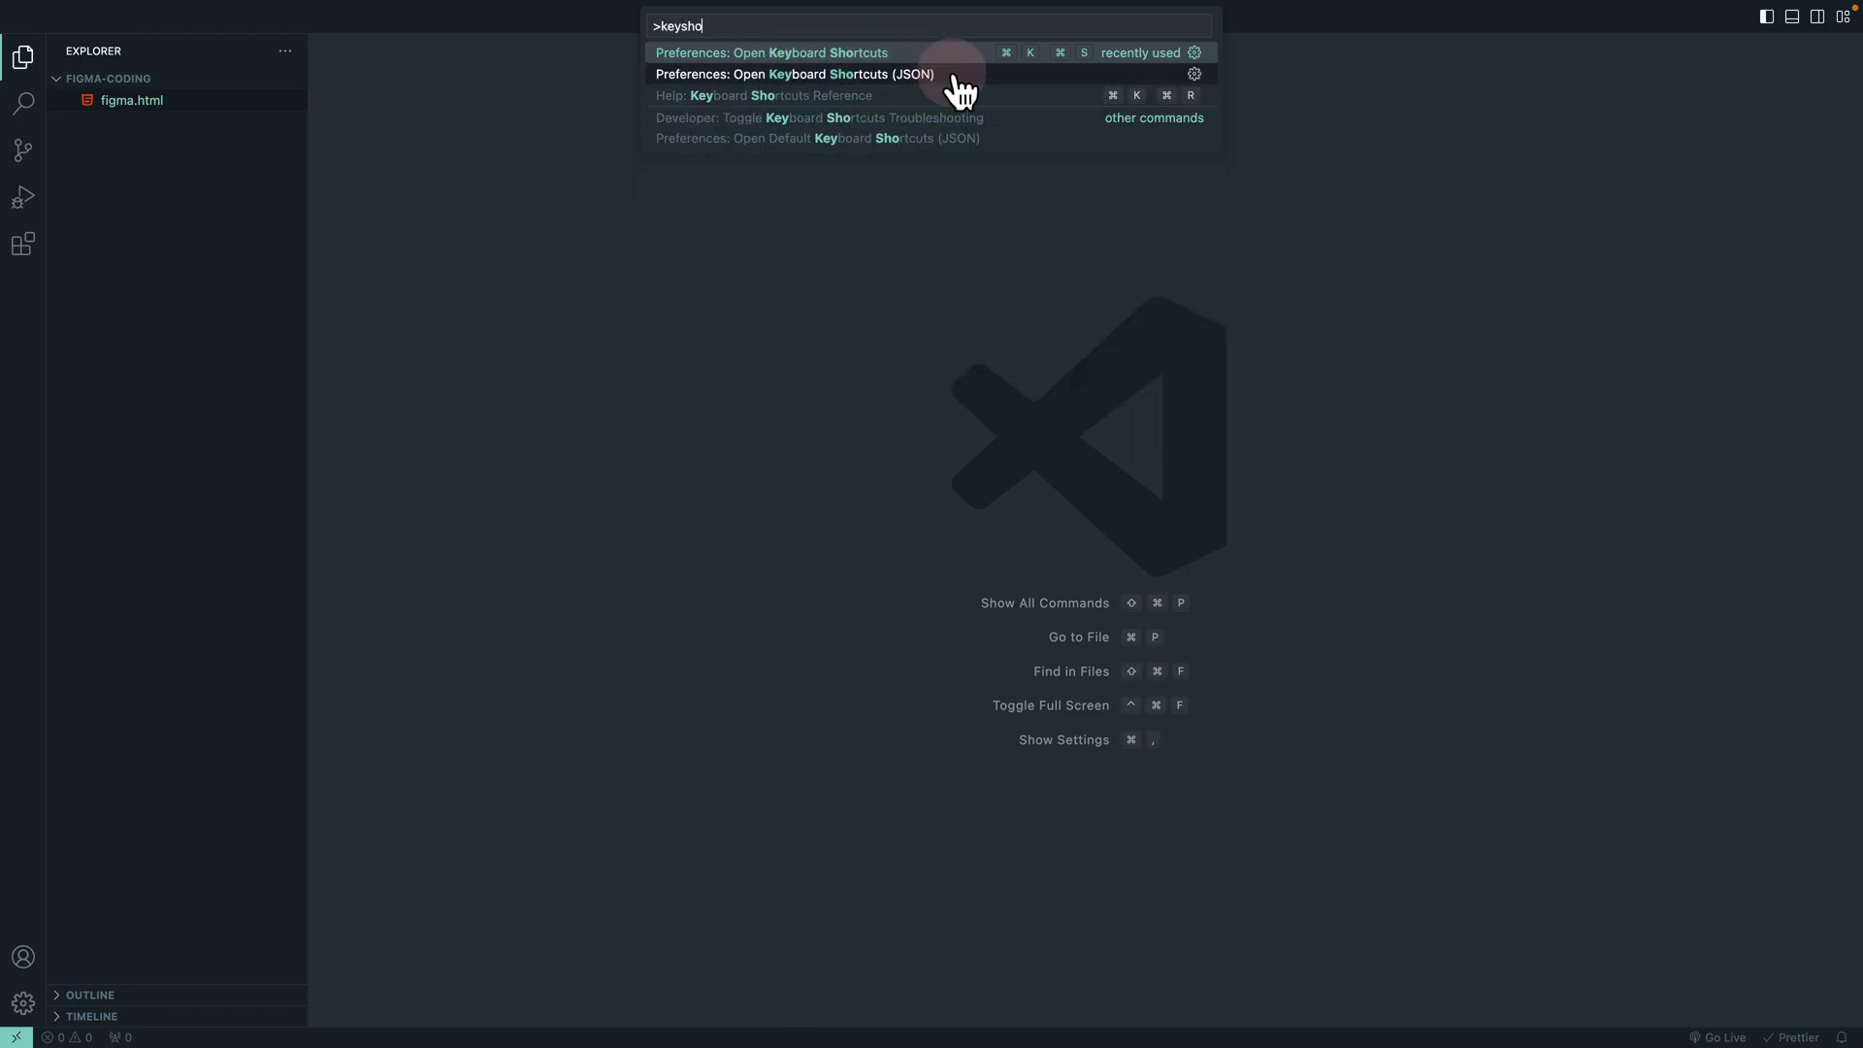
left_click(666, 56)
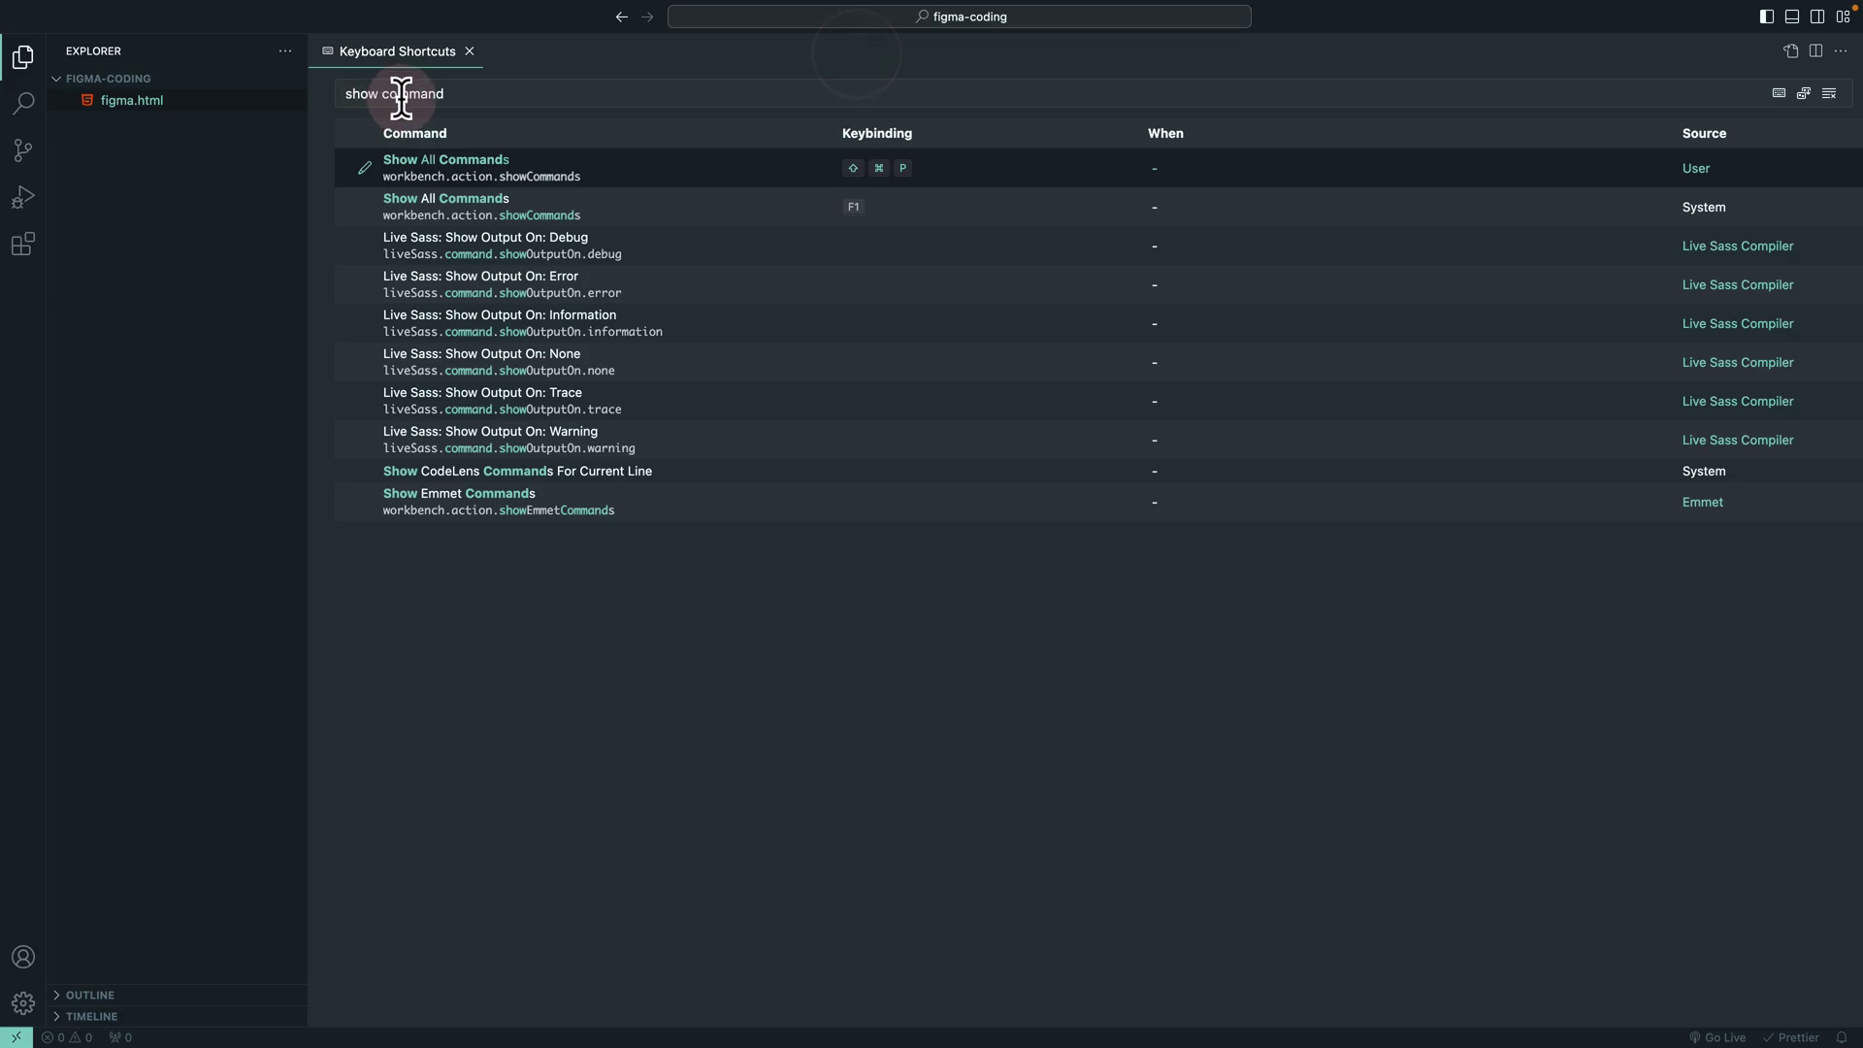
left_click(366, 168)
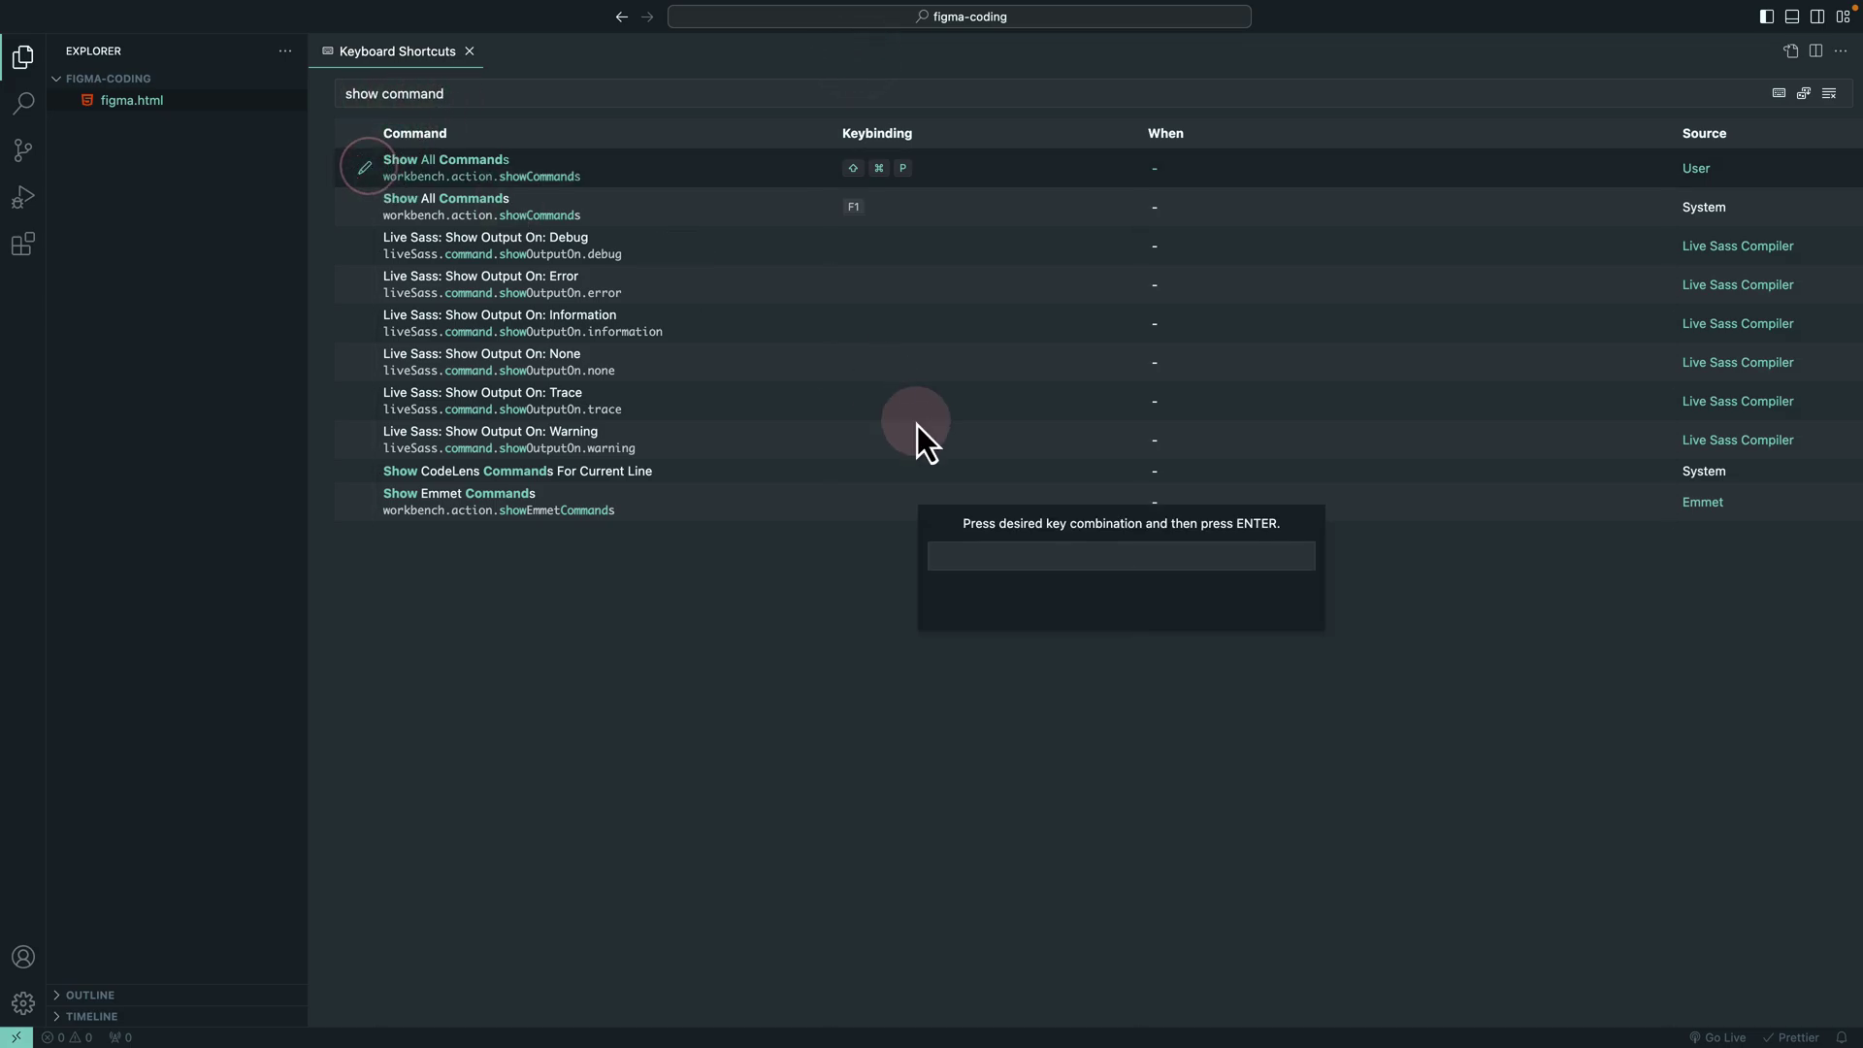
key("super+slash")
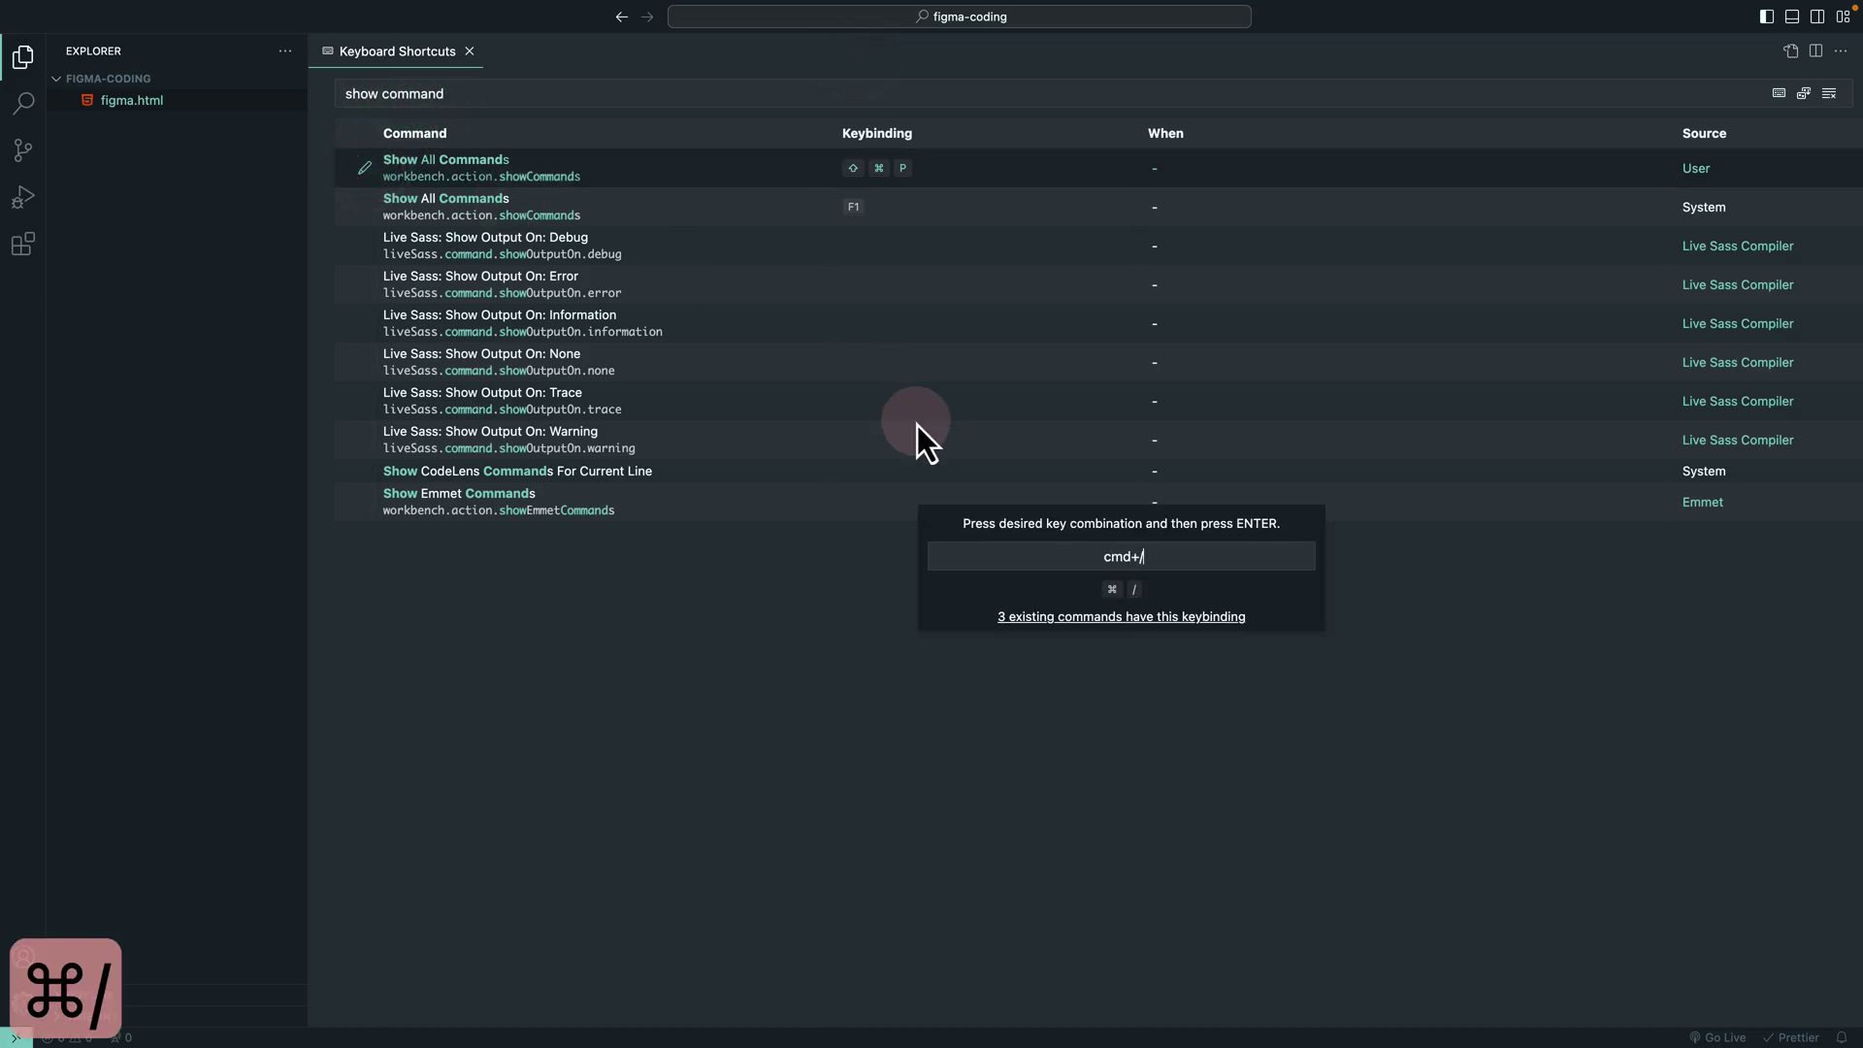
key("Return")
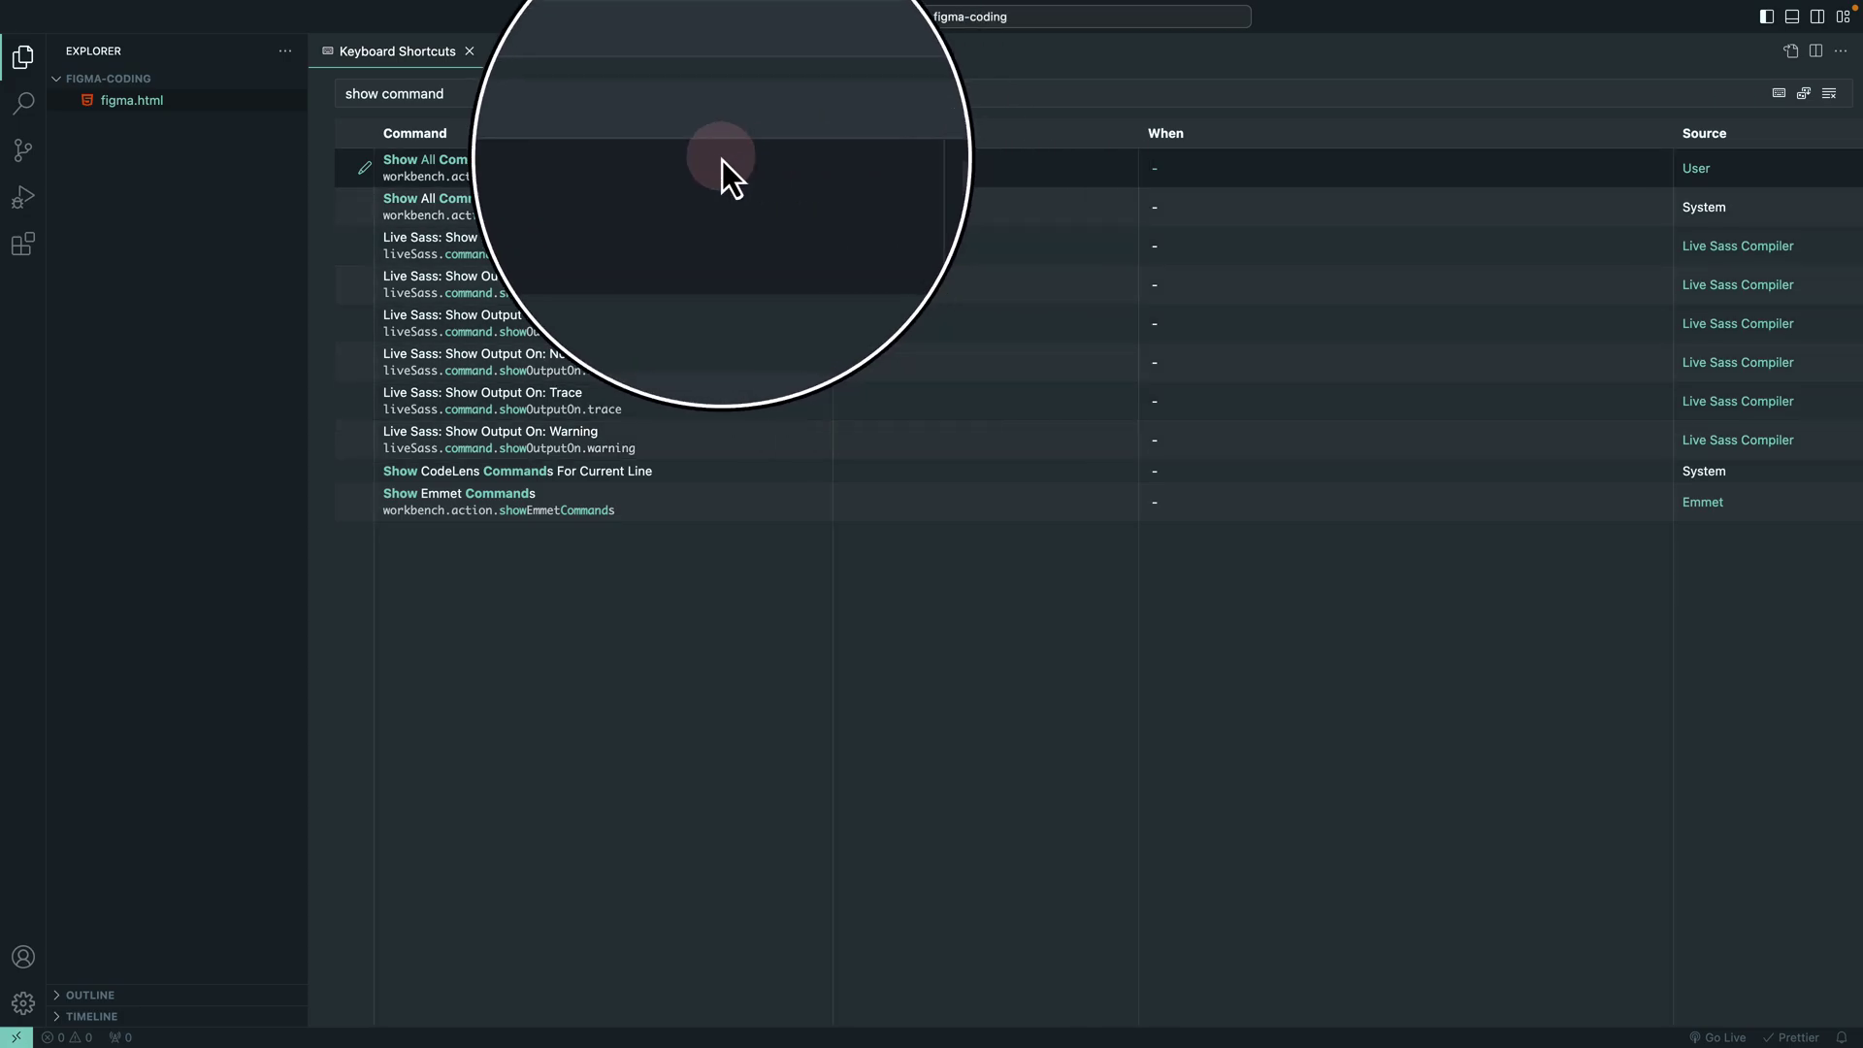
left_click(468, 60)
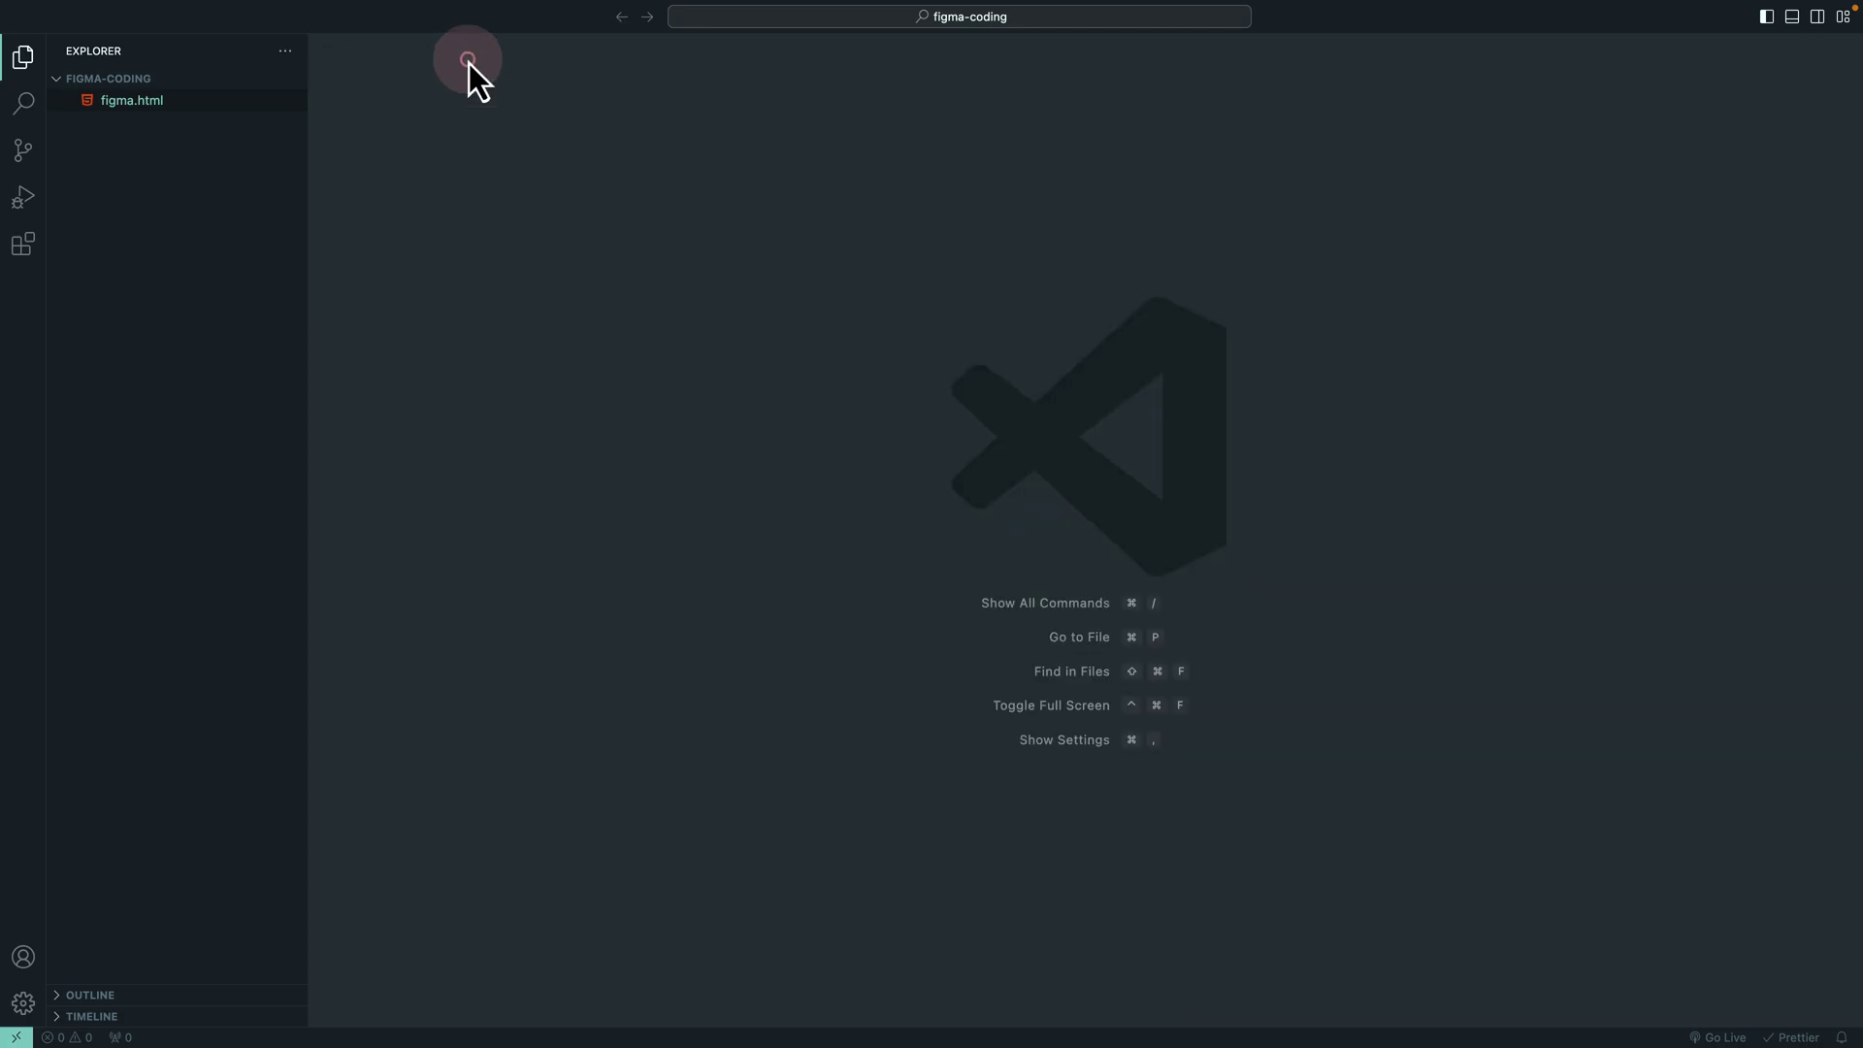
key("super+slash")
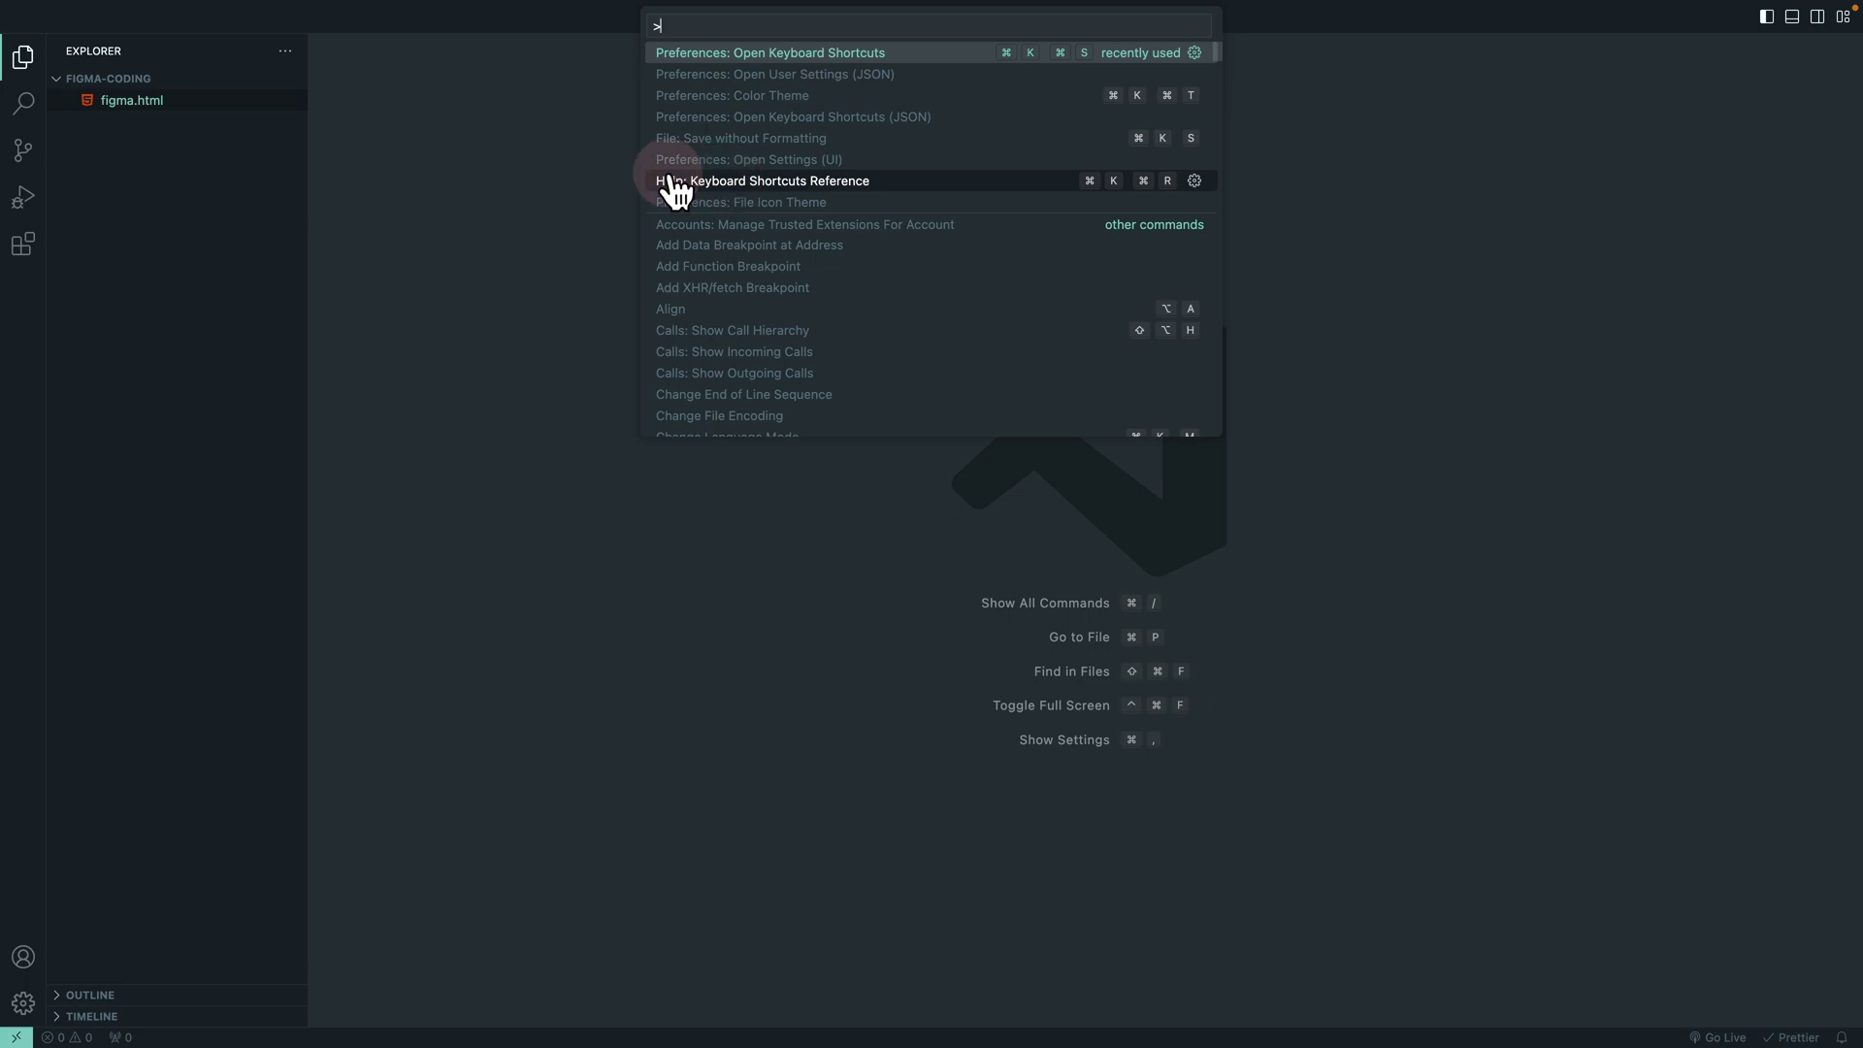
left_click(519, 153)
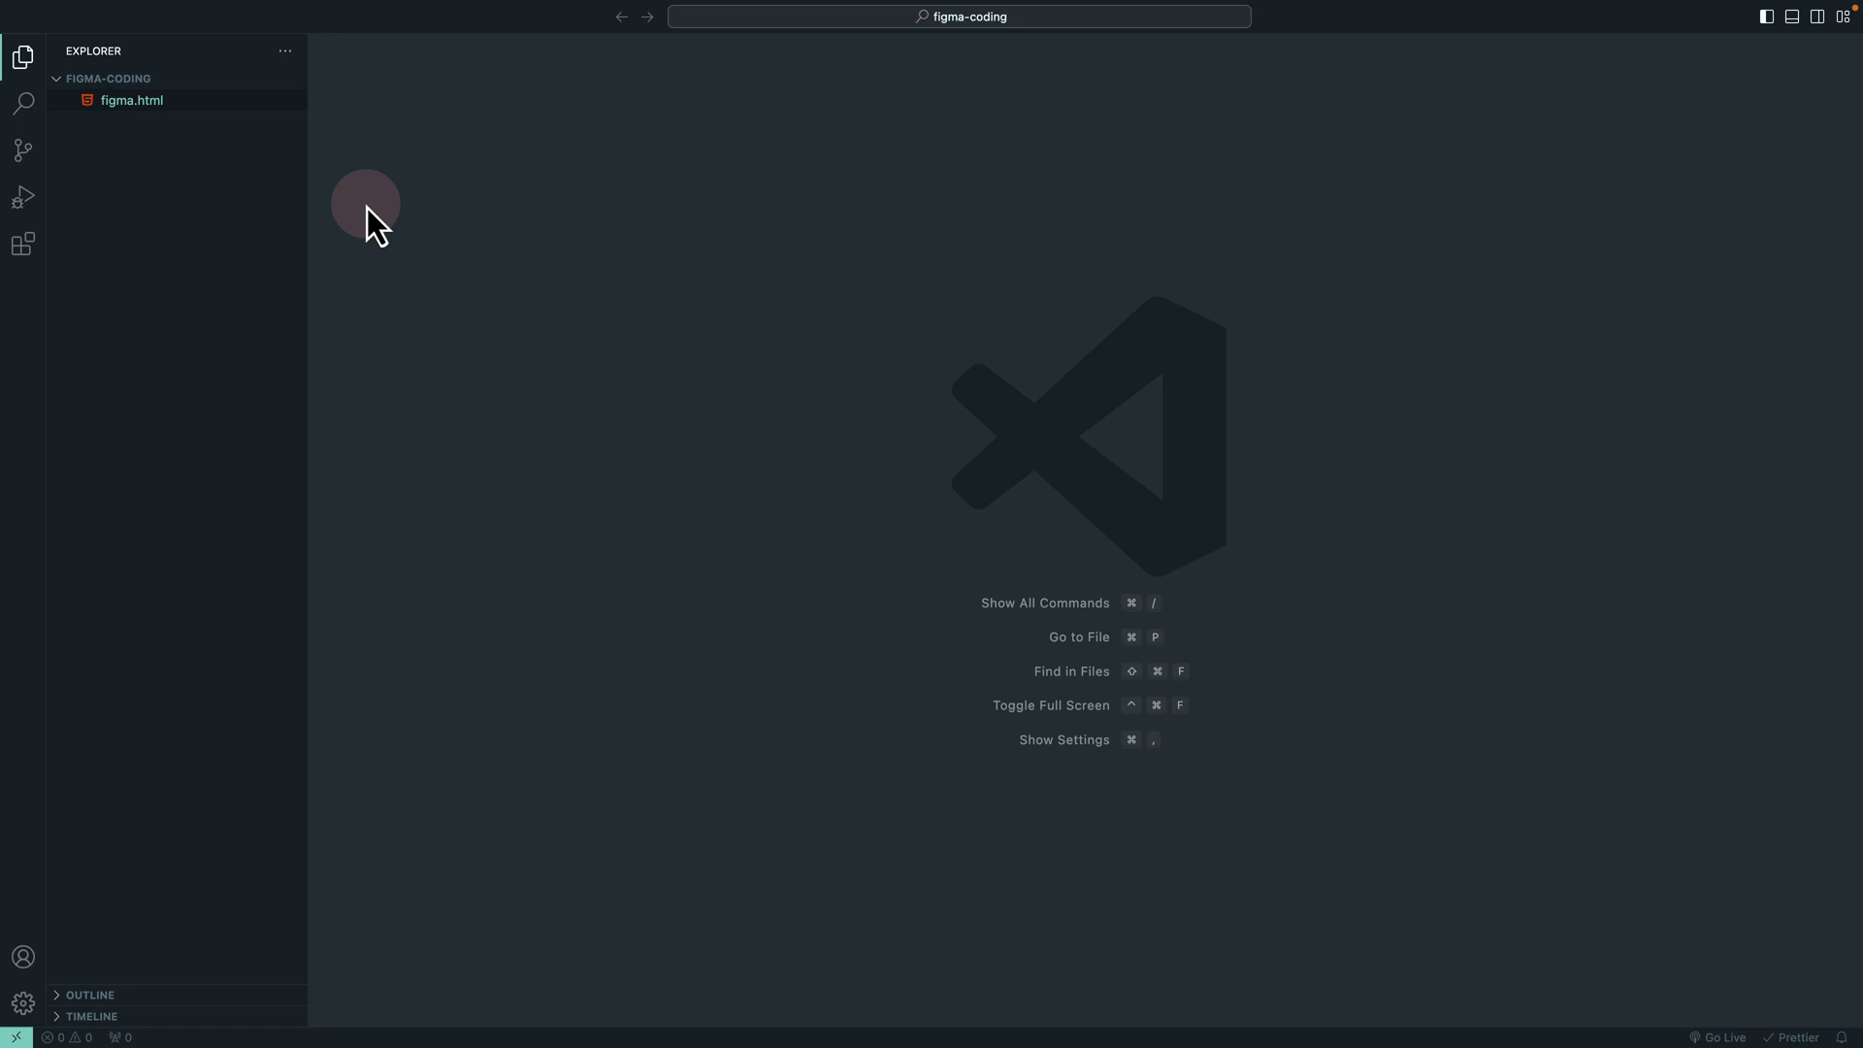
Search the commands for "color the", preview the dark and light color themes up to Light+, and exit without choosing one.
key("super+slash")
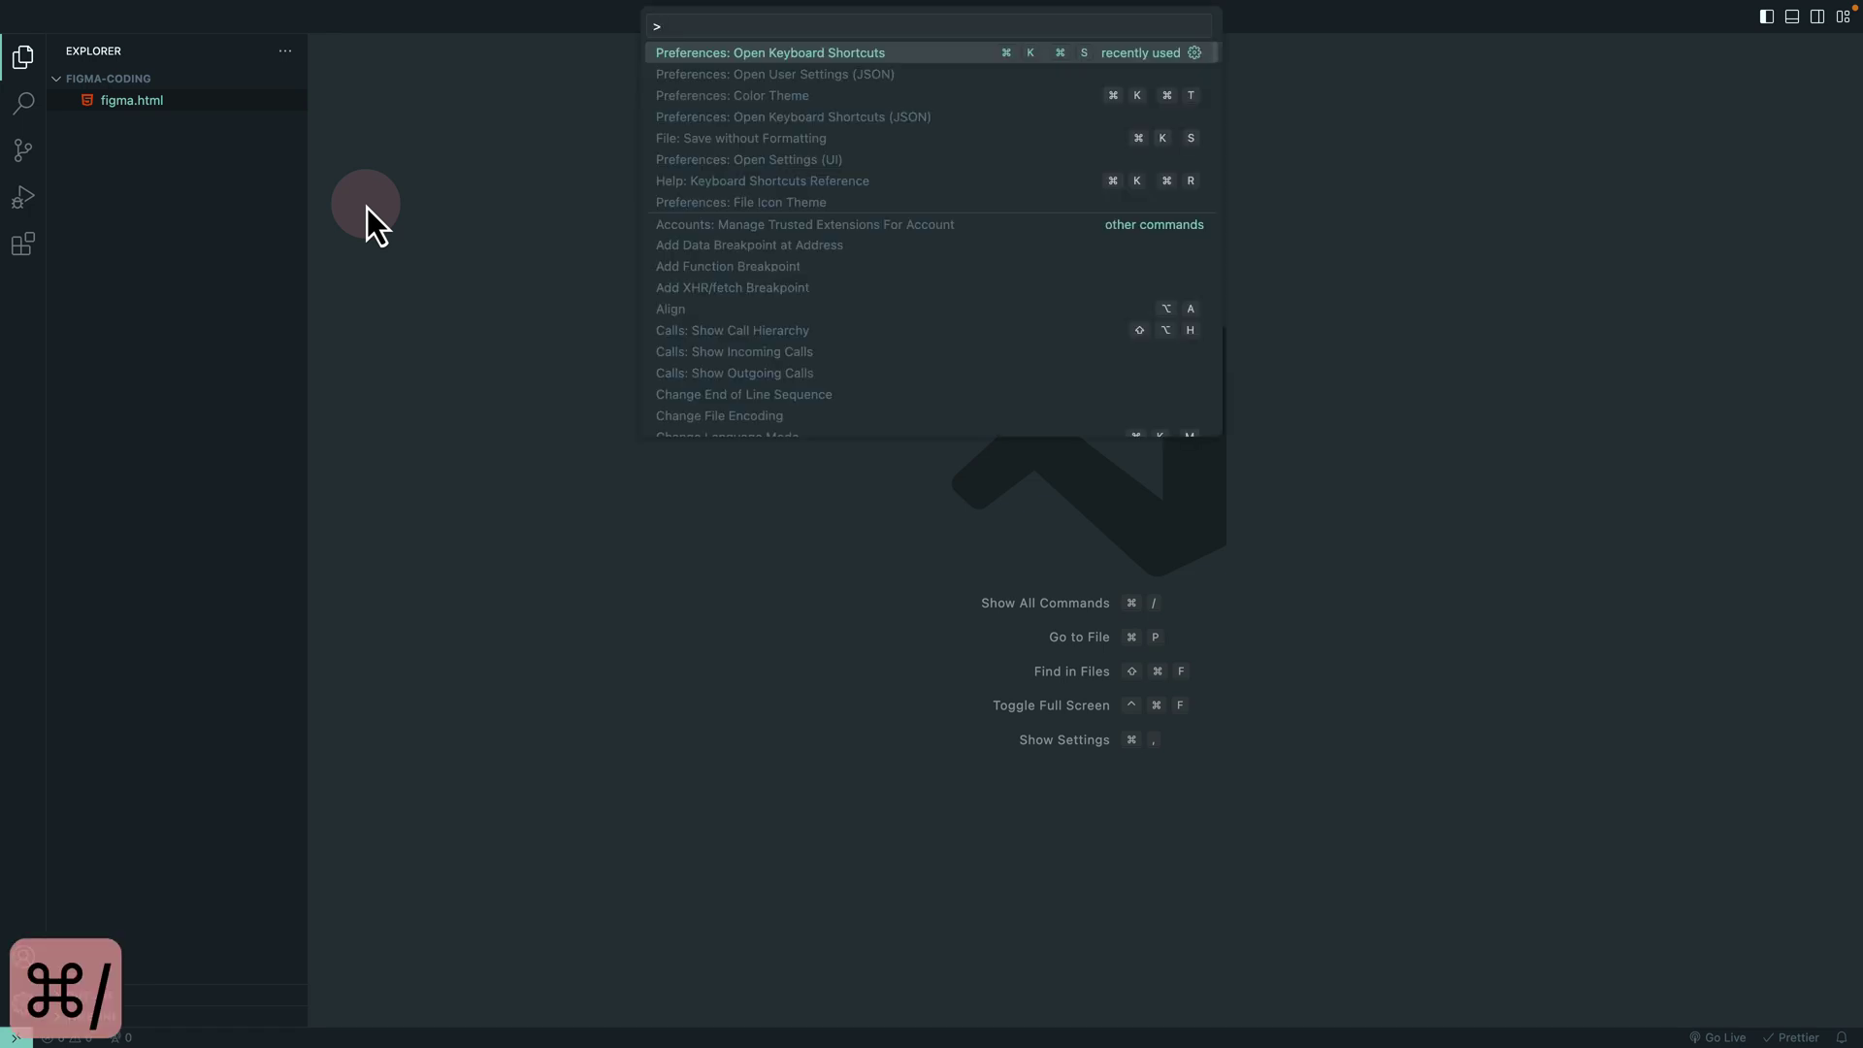
type("color the")
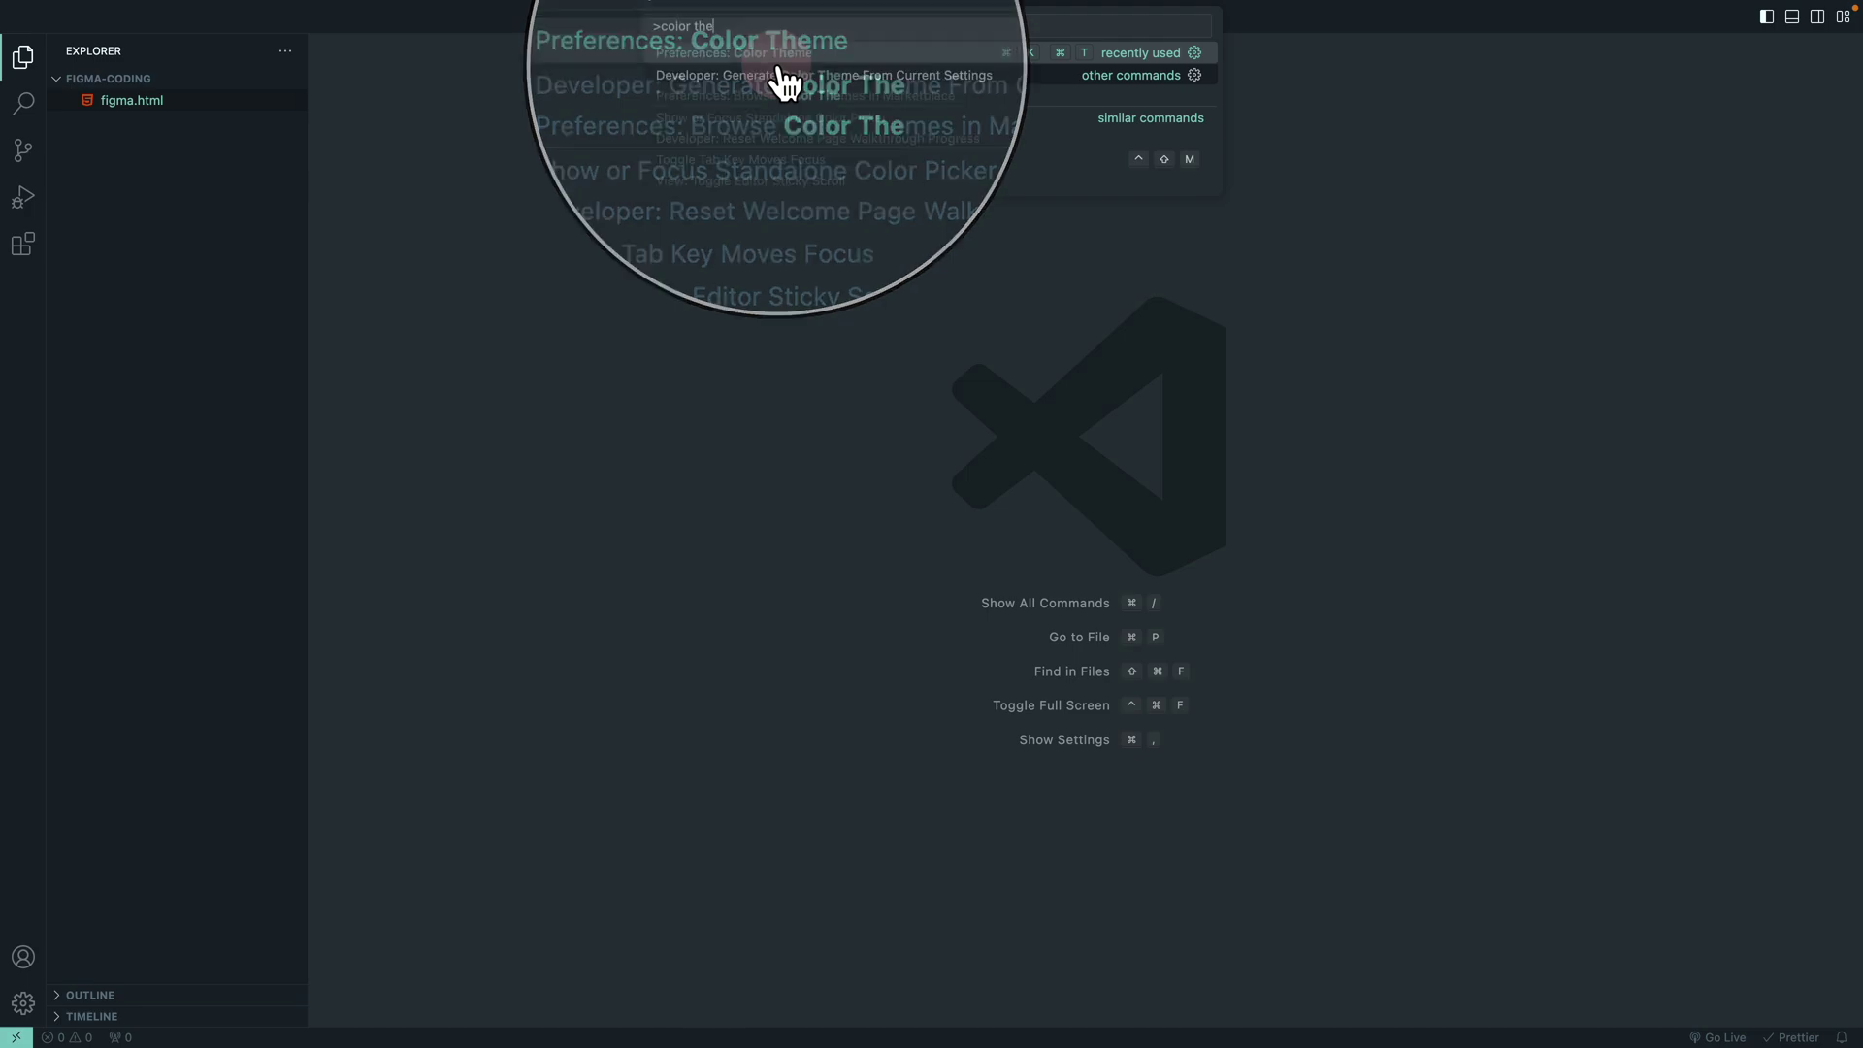
left_click(781, 56)
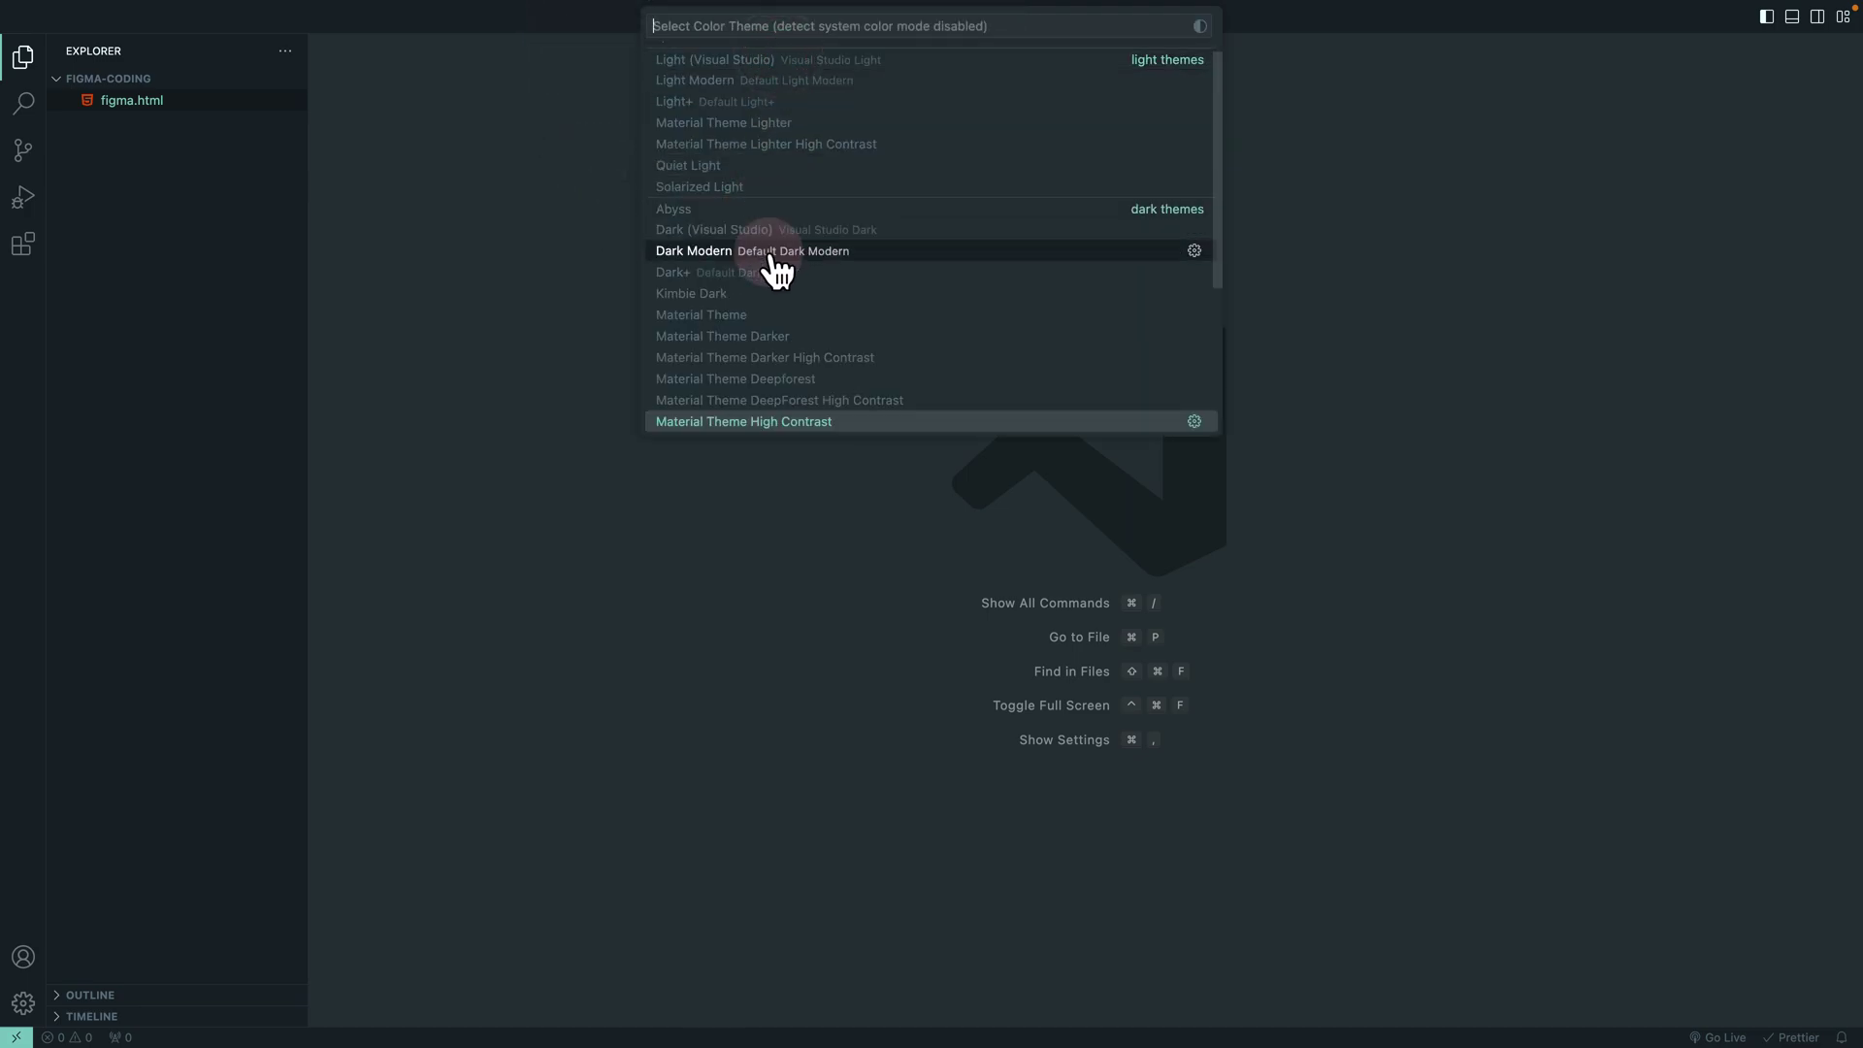
key("Up")
key("Up")
key("Up")
key("Up")
key("Up")
key("Up")
key("Up")
key("Up")
key("Up")
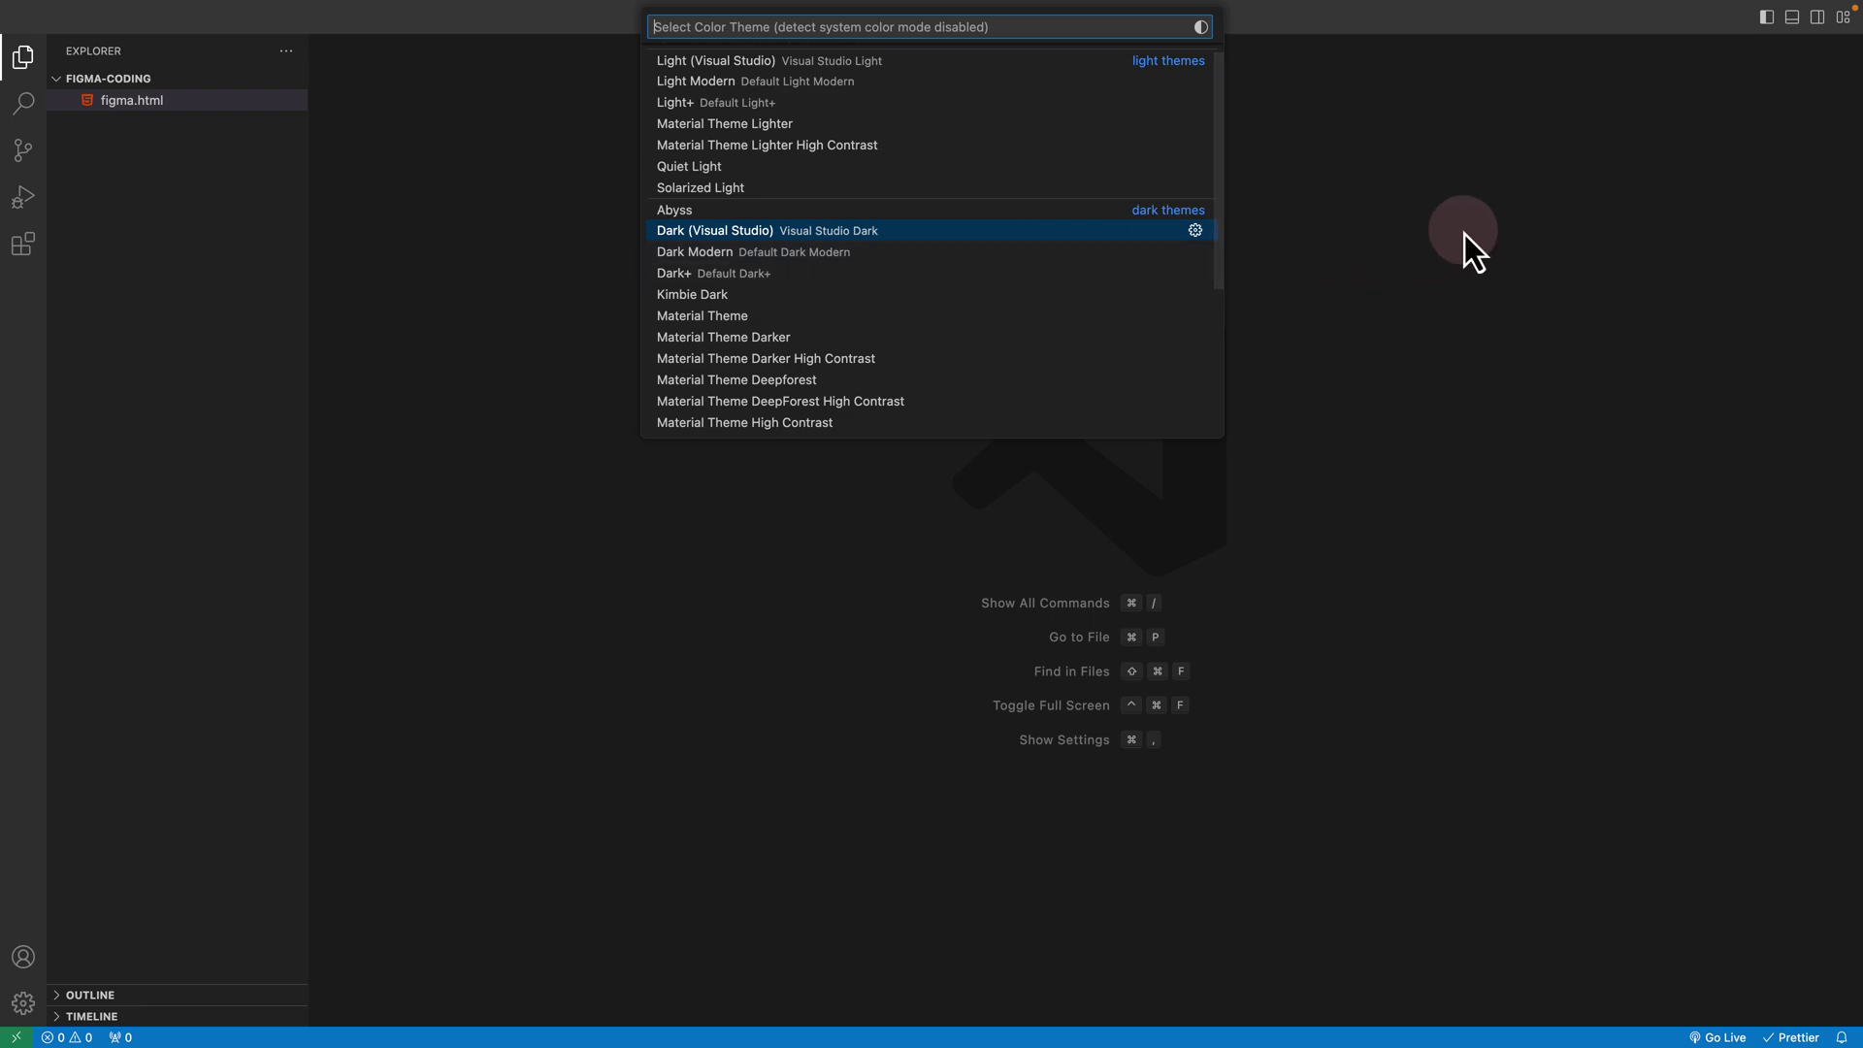
key("Up")
key("Down")
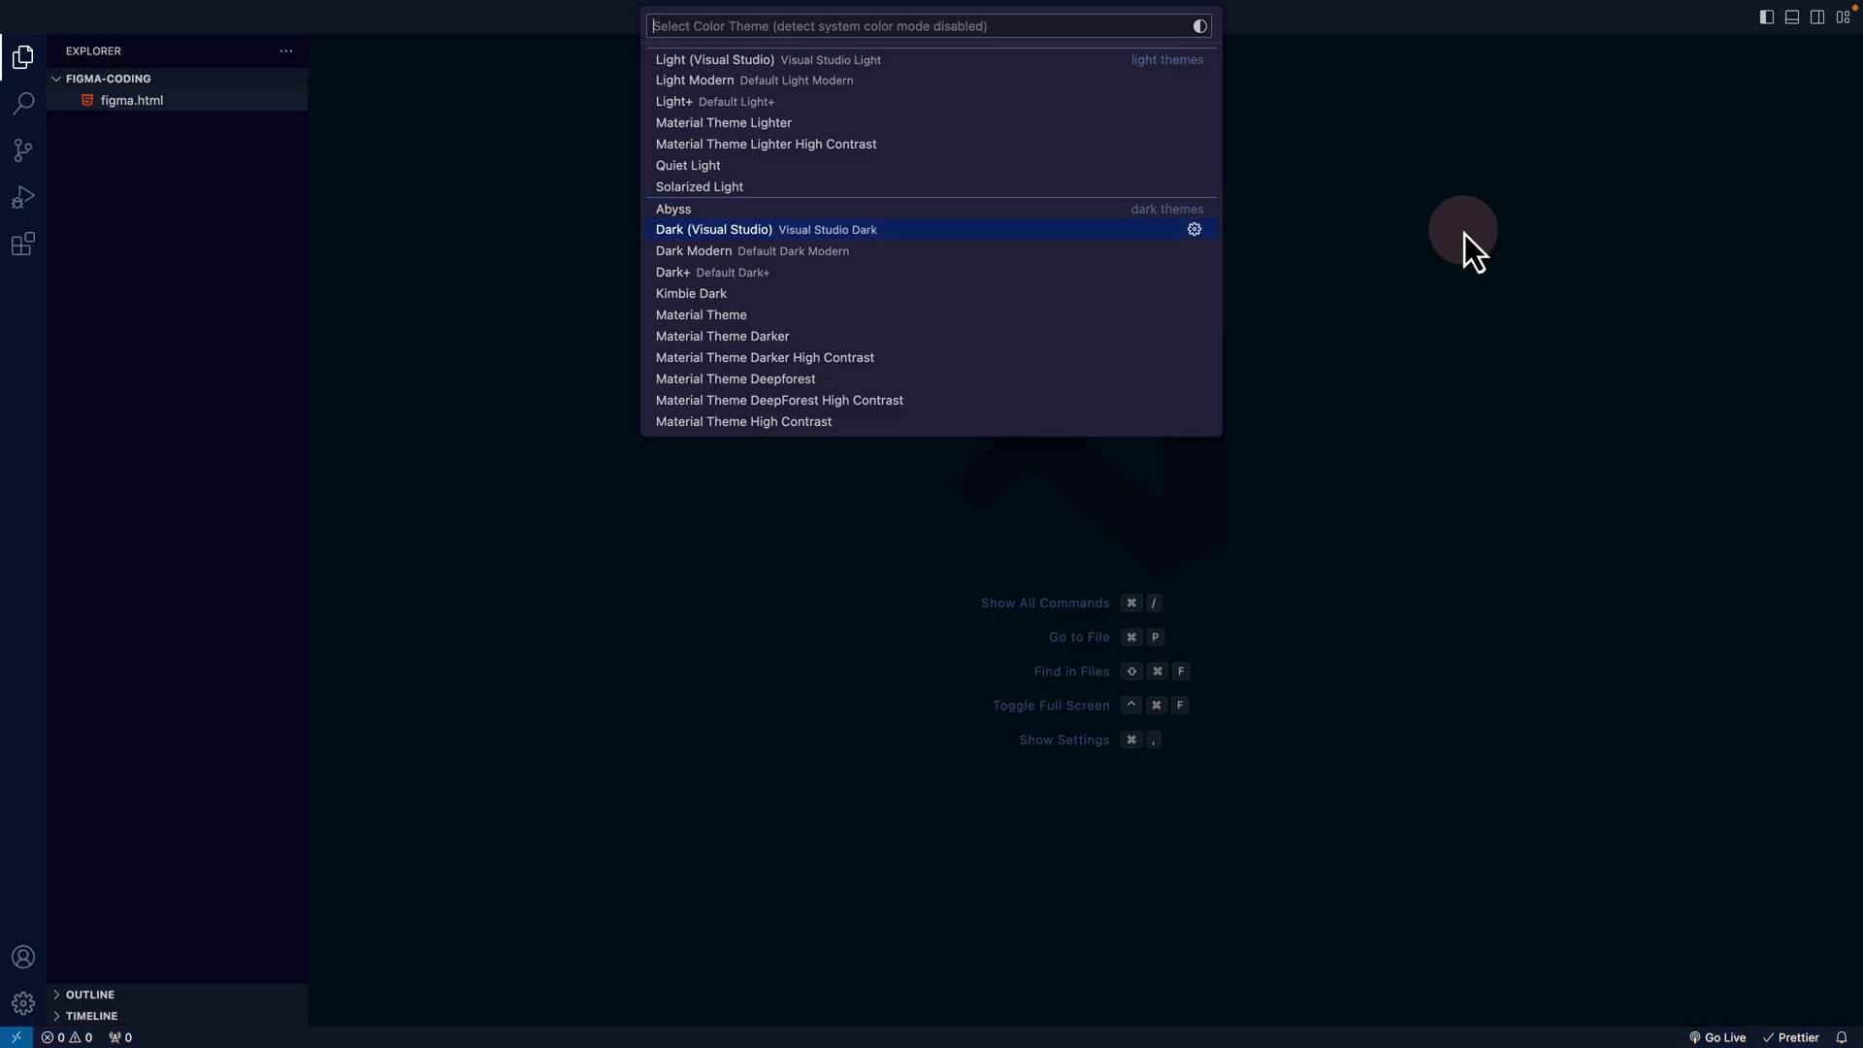
key("Down")
key("Up")
key("Up")
key("Up")
key("Up")
key("Up")
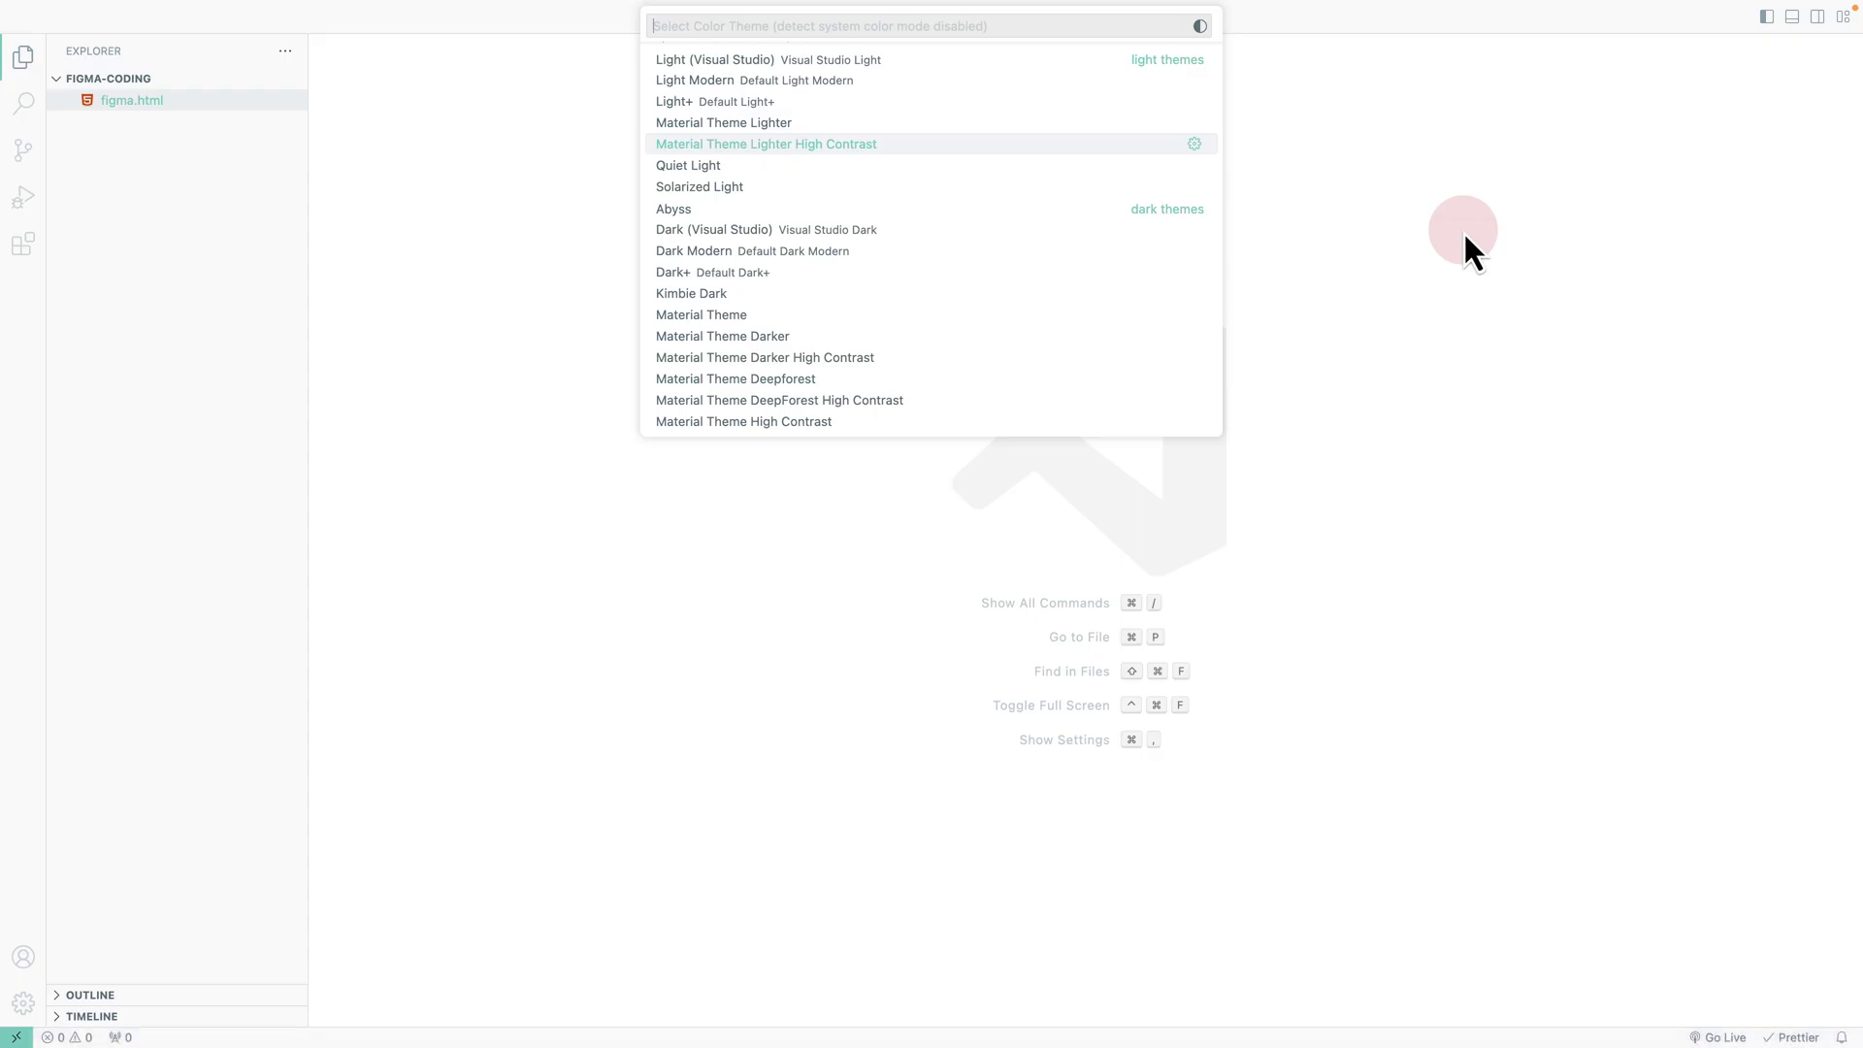
key("Up")
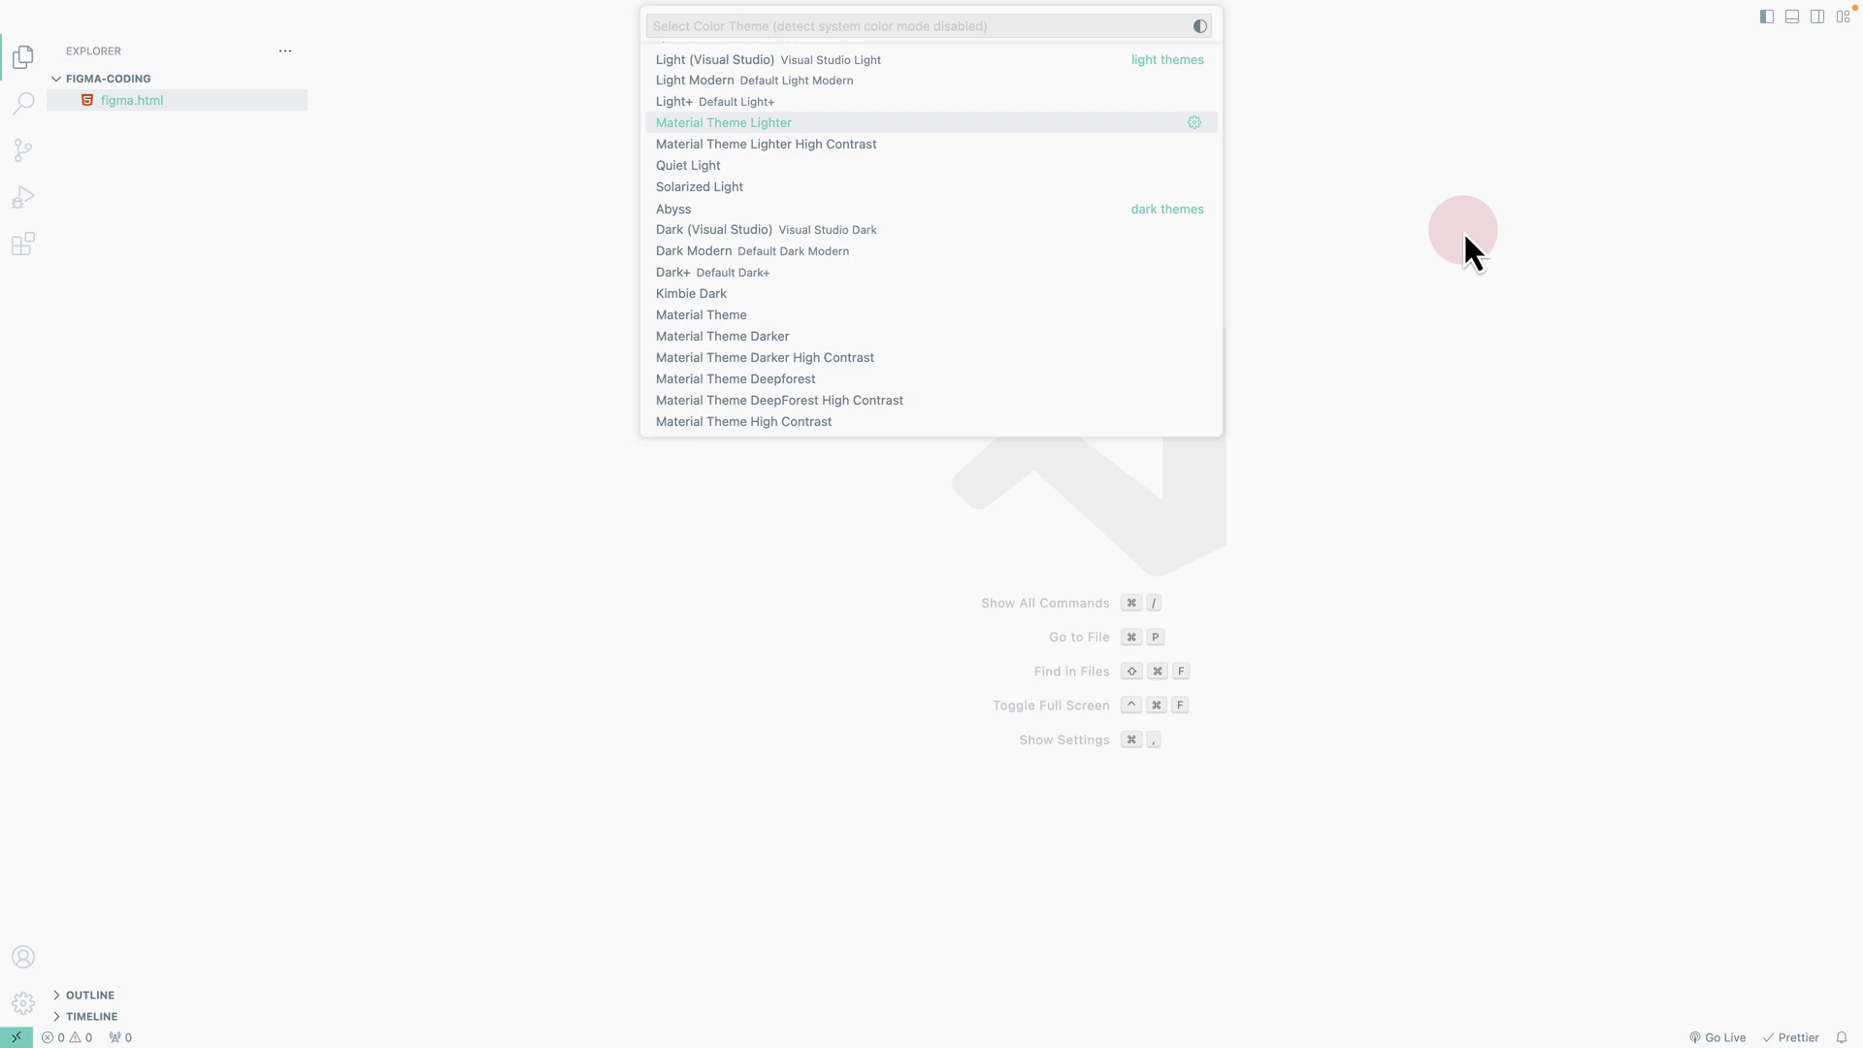
key("Up")
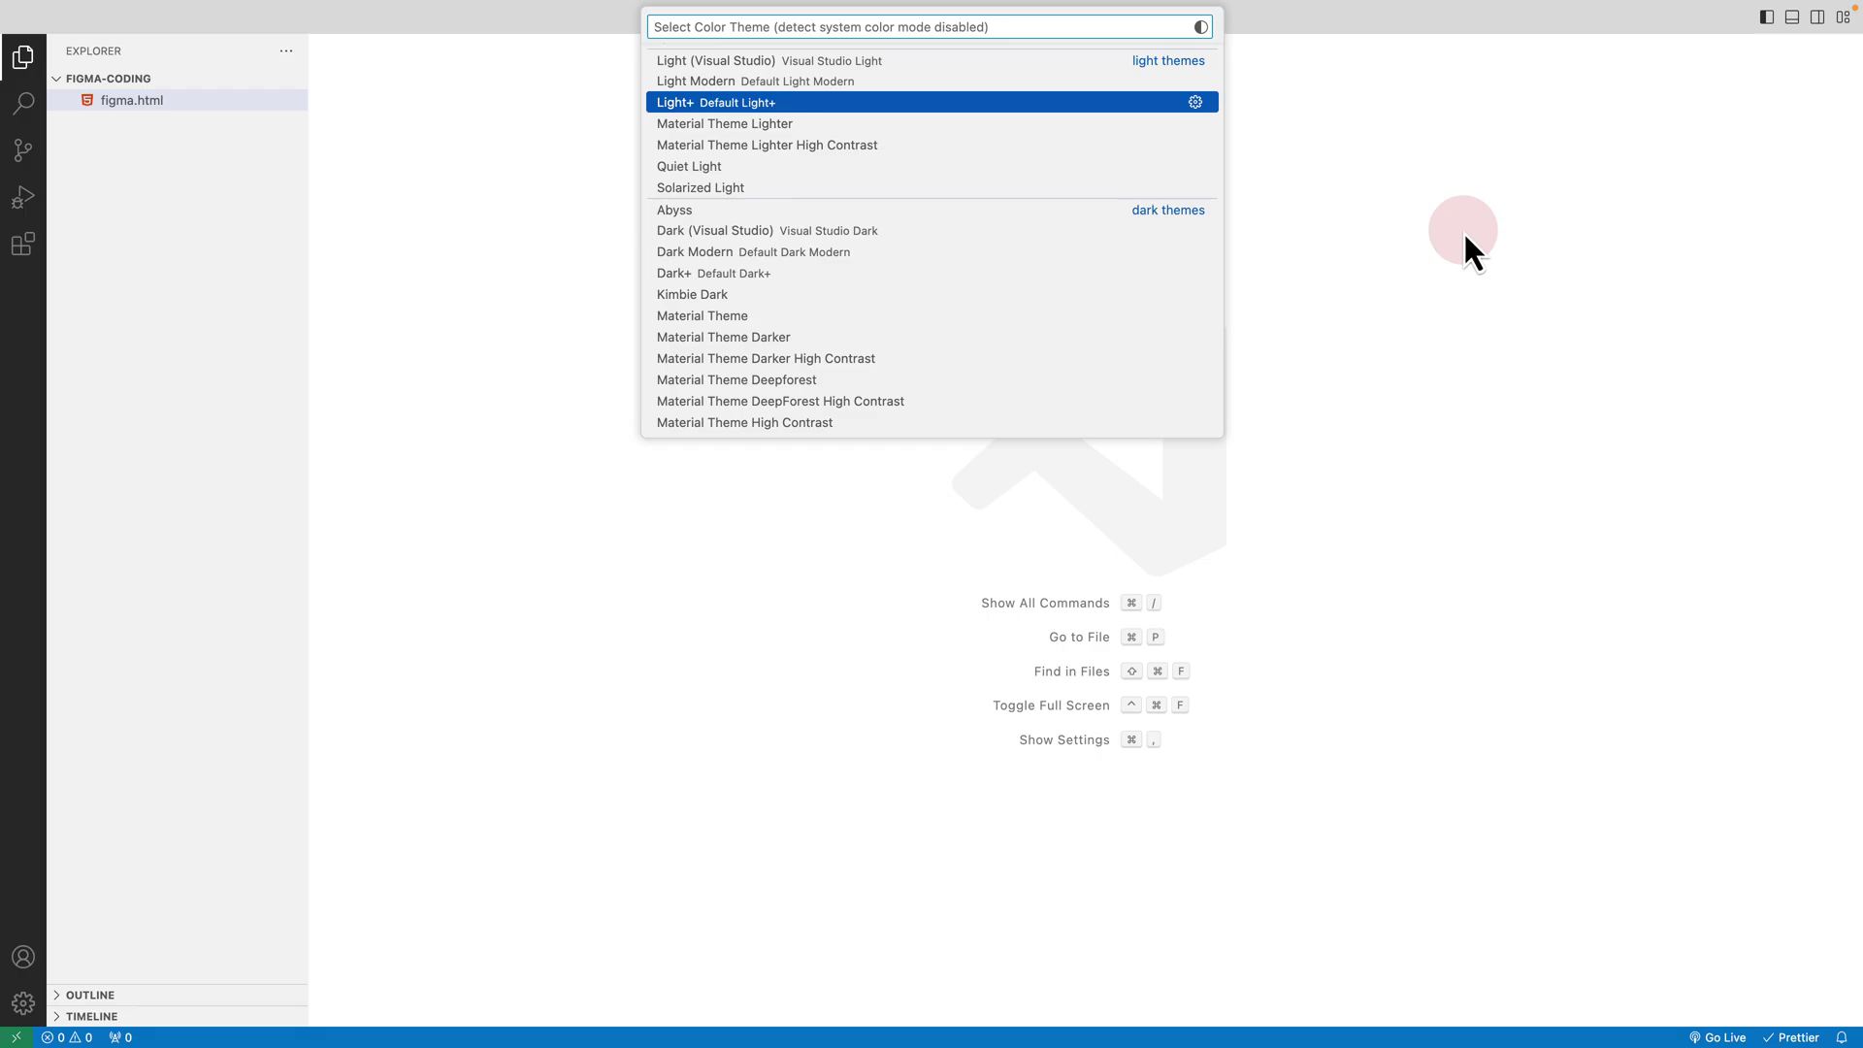
key("Escape")
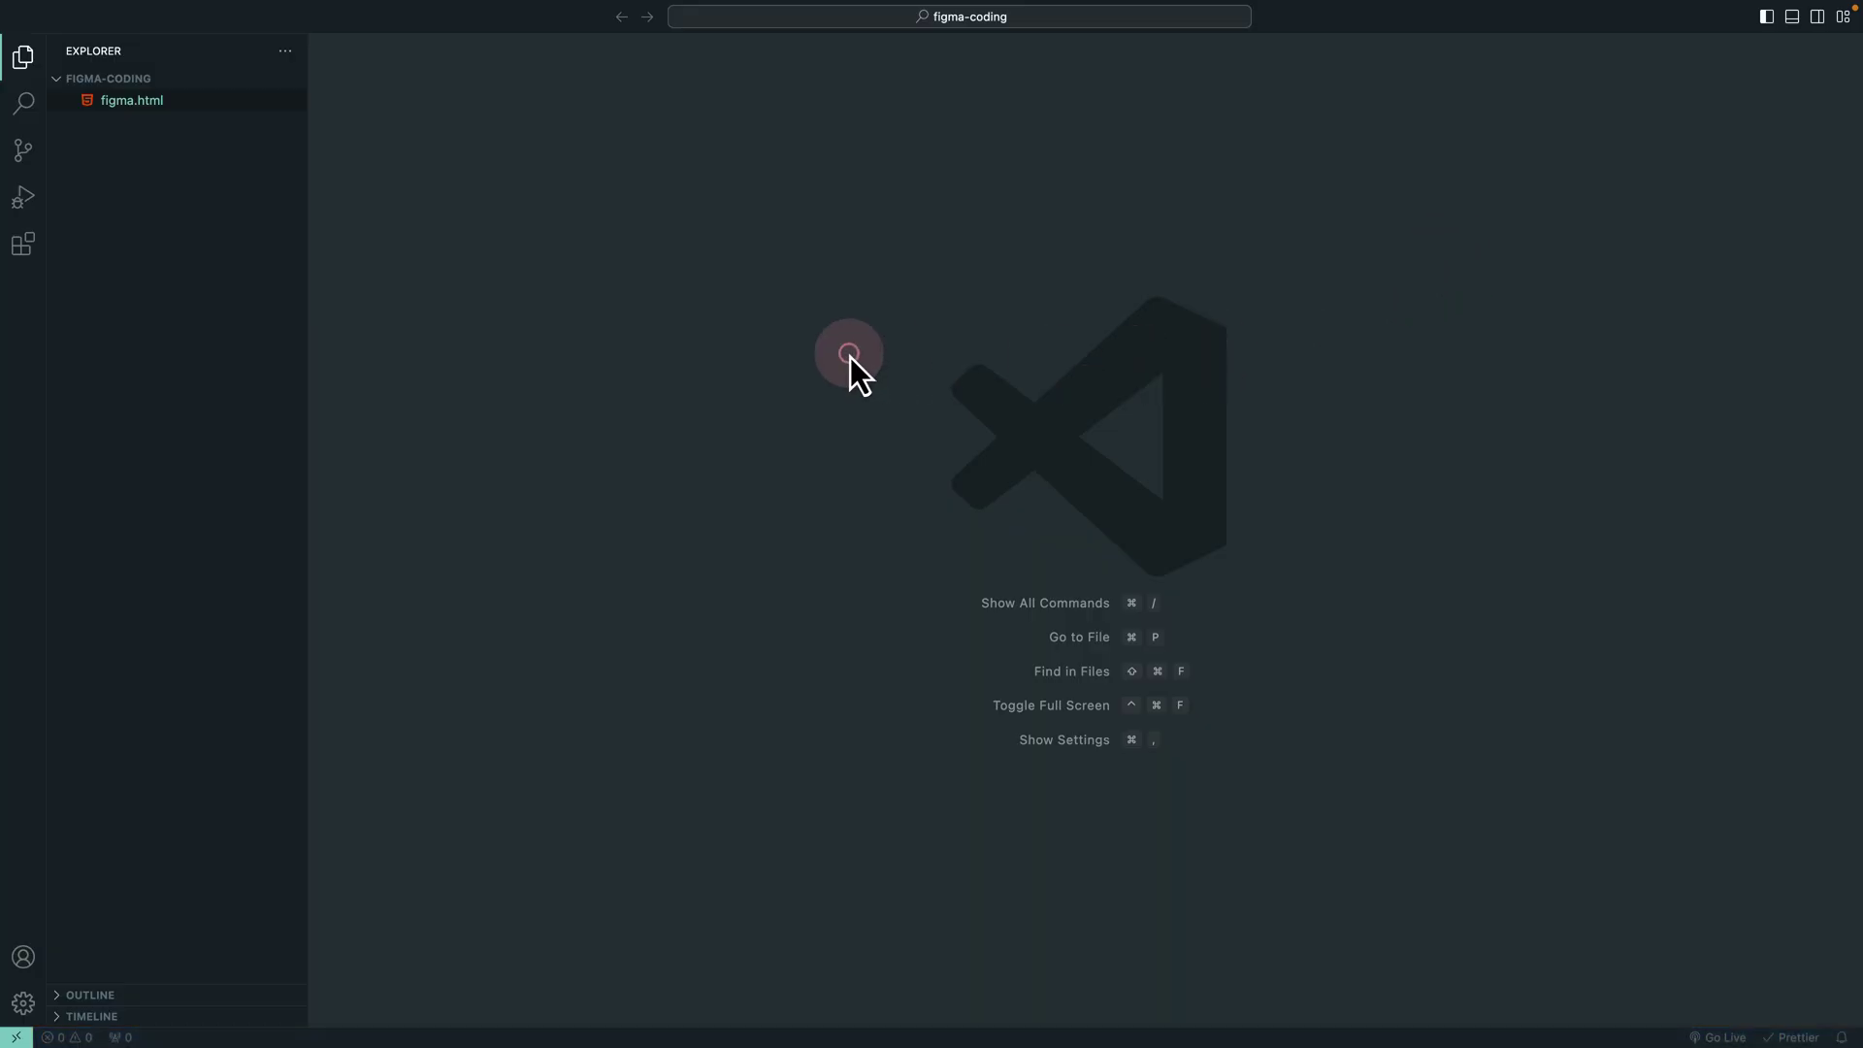
Search the commands for "icon", preview the file icon themes down to Seti (Visual Studio Code), and choose Material Icon Theme.
key("super+slash")
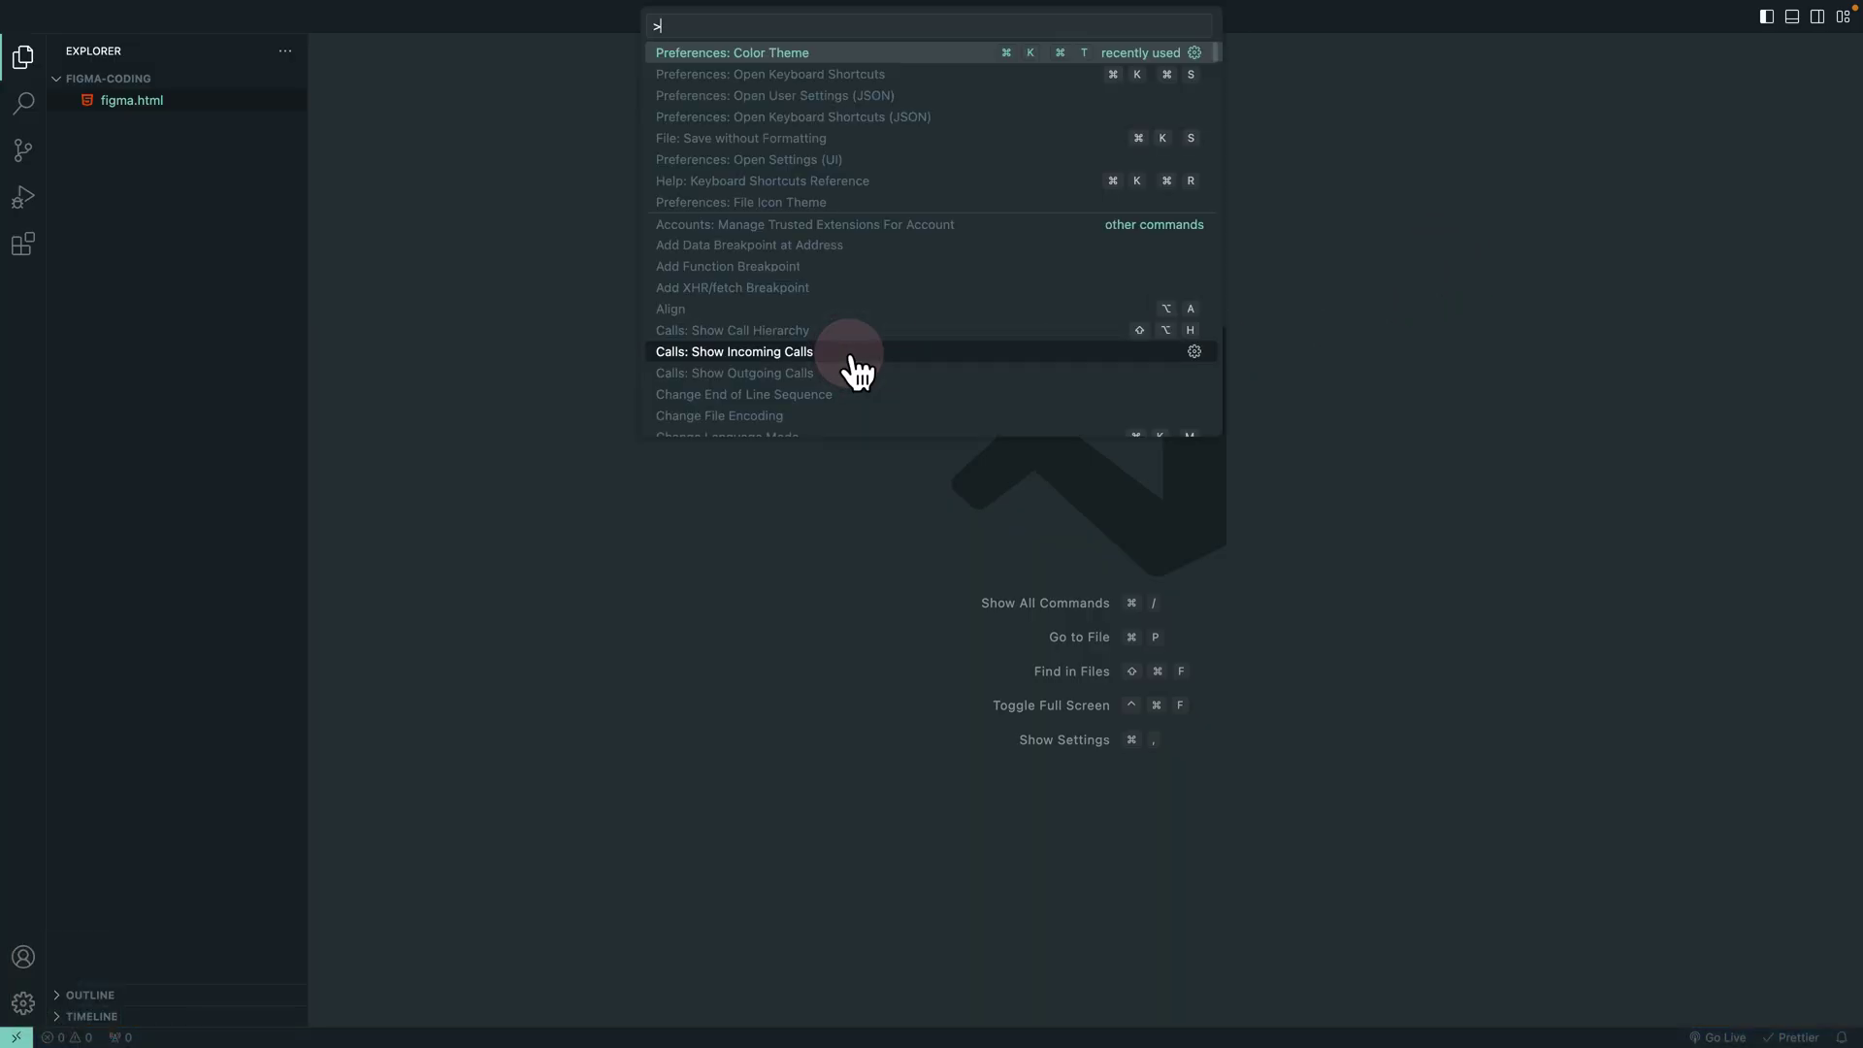
type("icon")
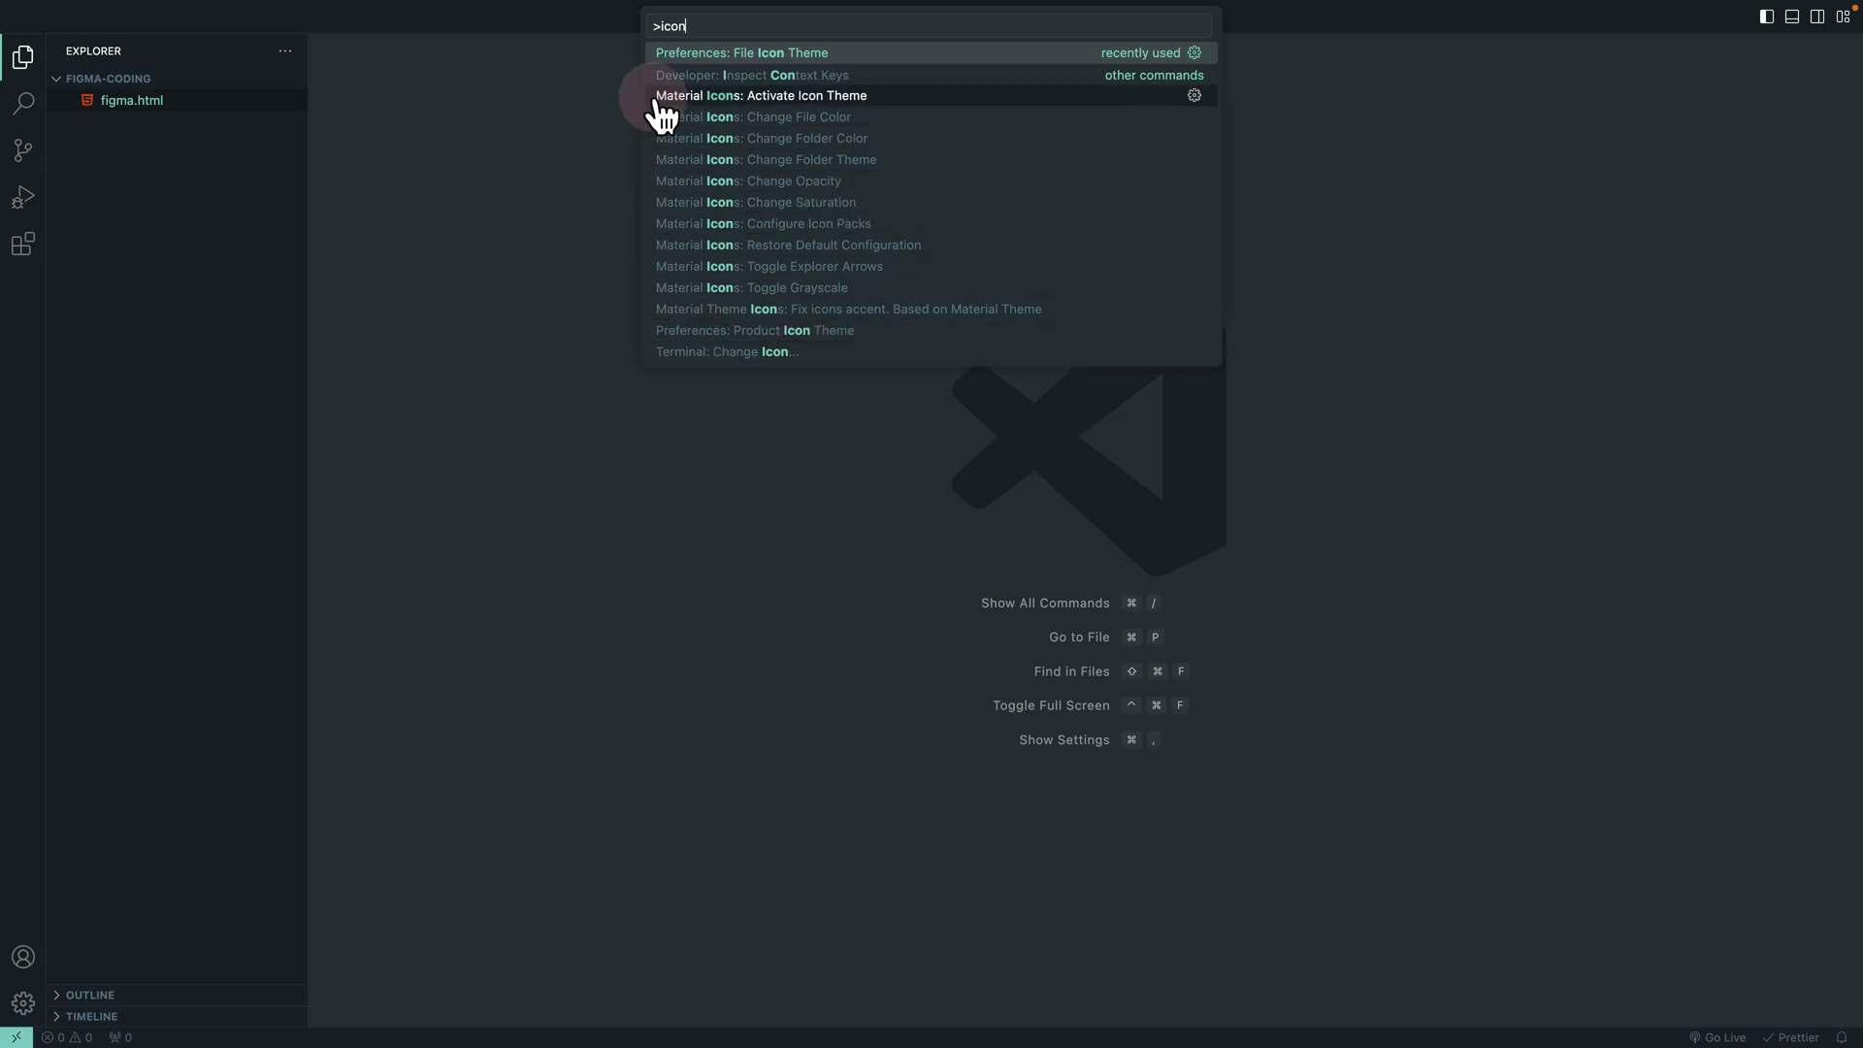
left_click(800, 58)
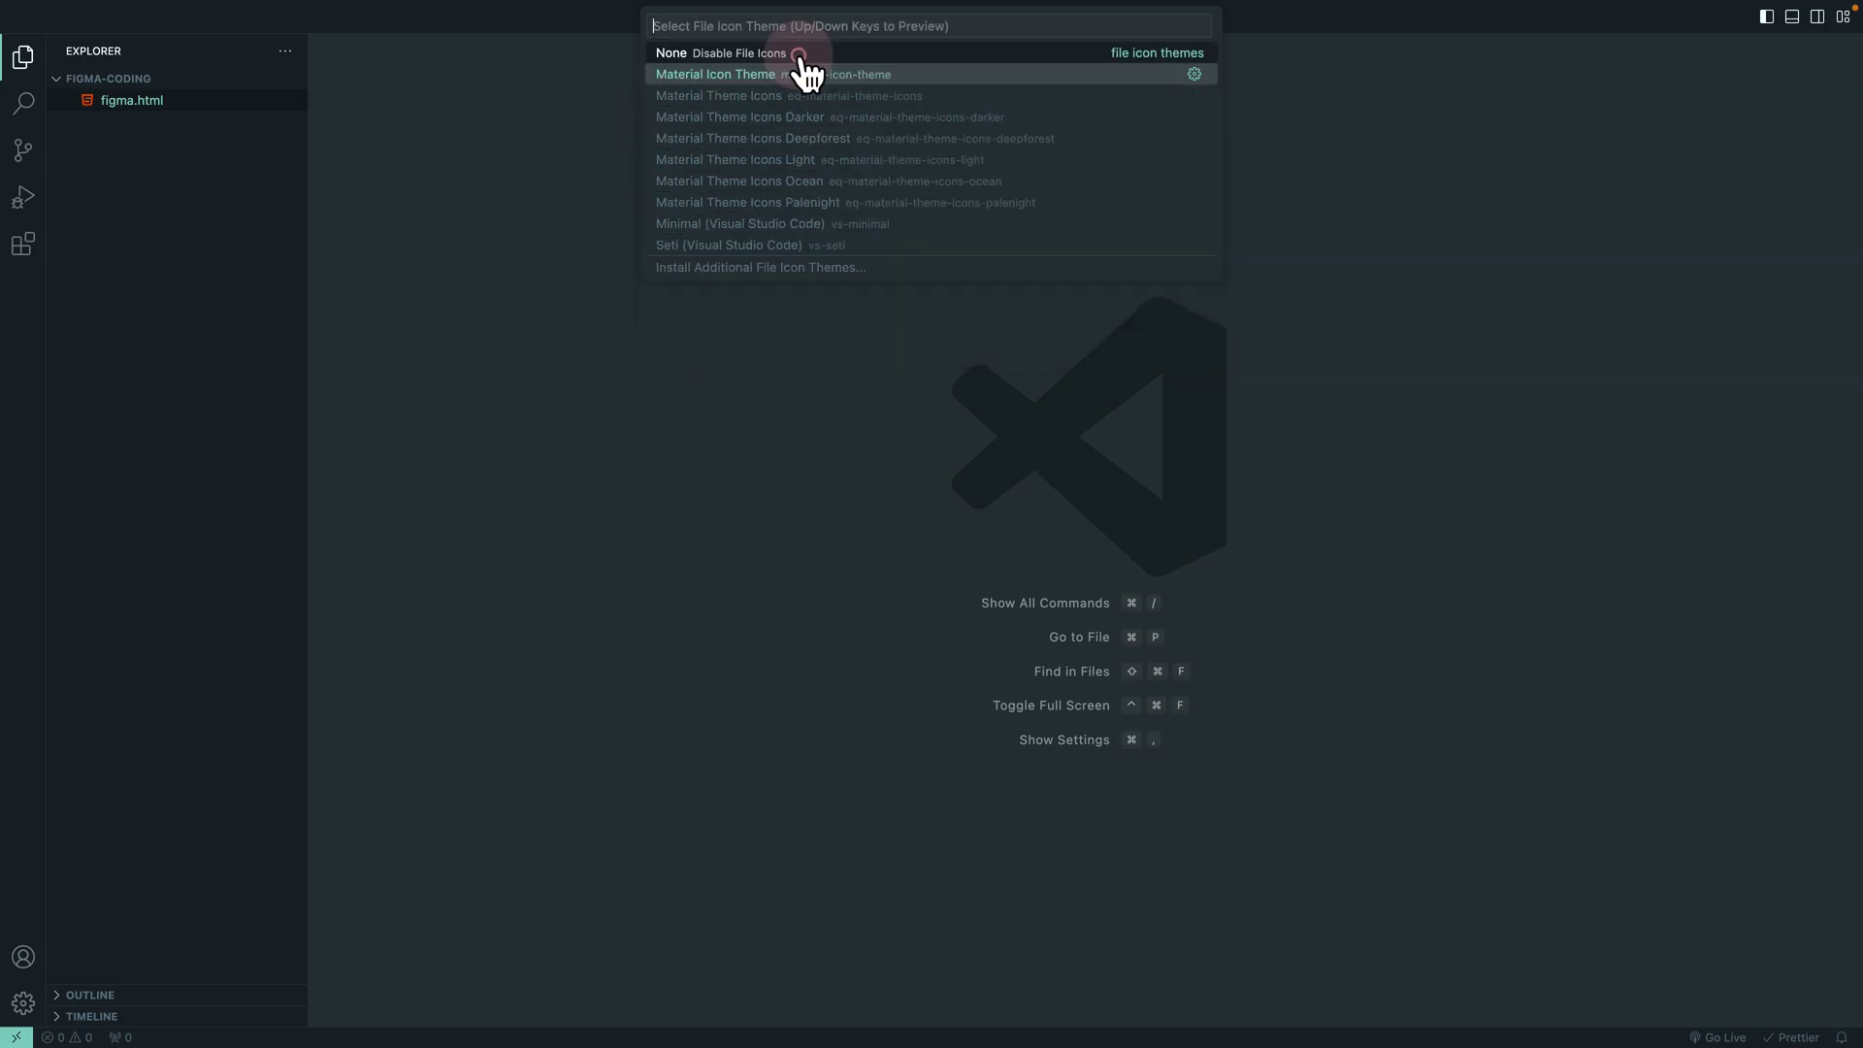
key("Down")
key("Down")
key("Down")
key("Down")
key("Down")
key("Down")
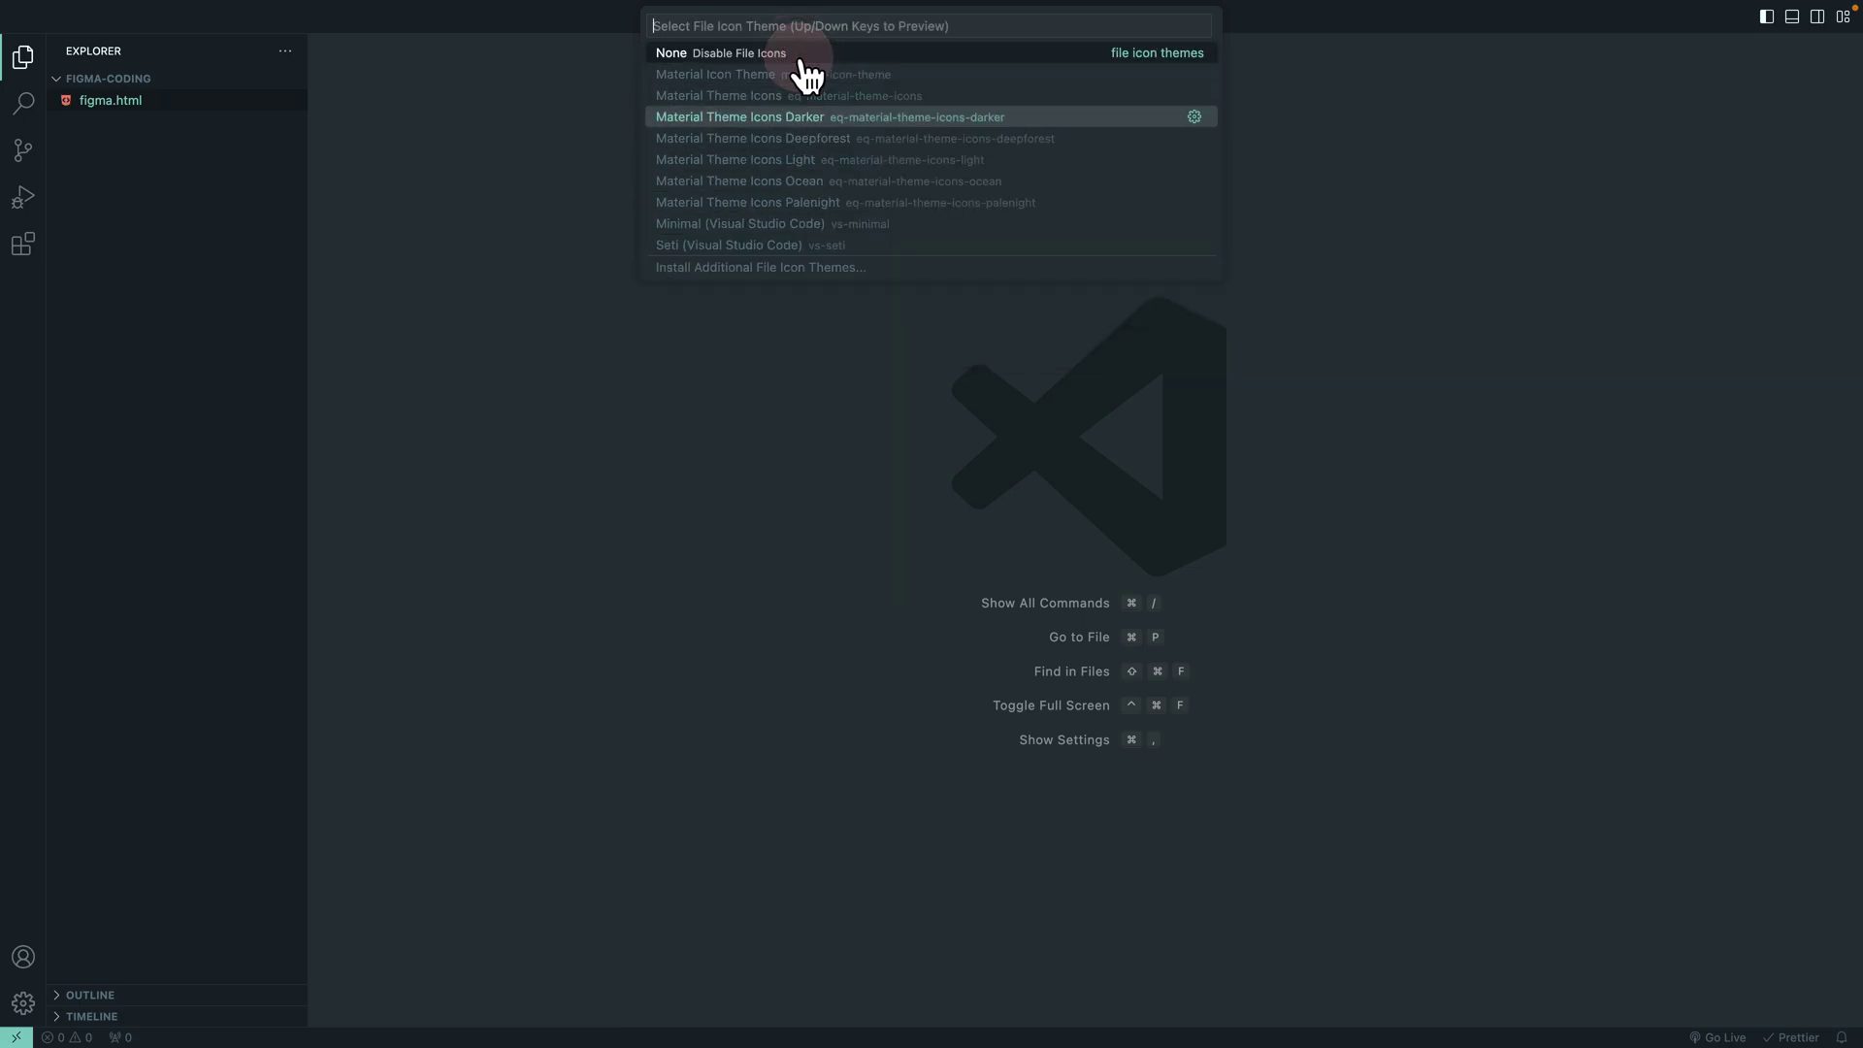
key("Down")
key("Down")
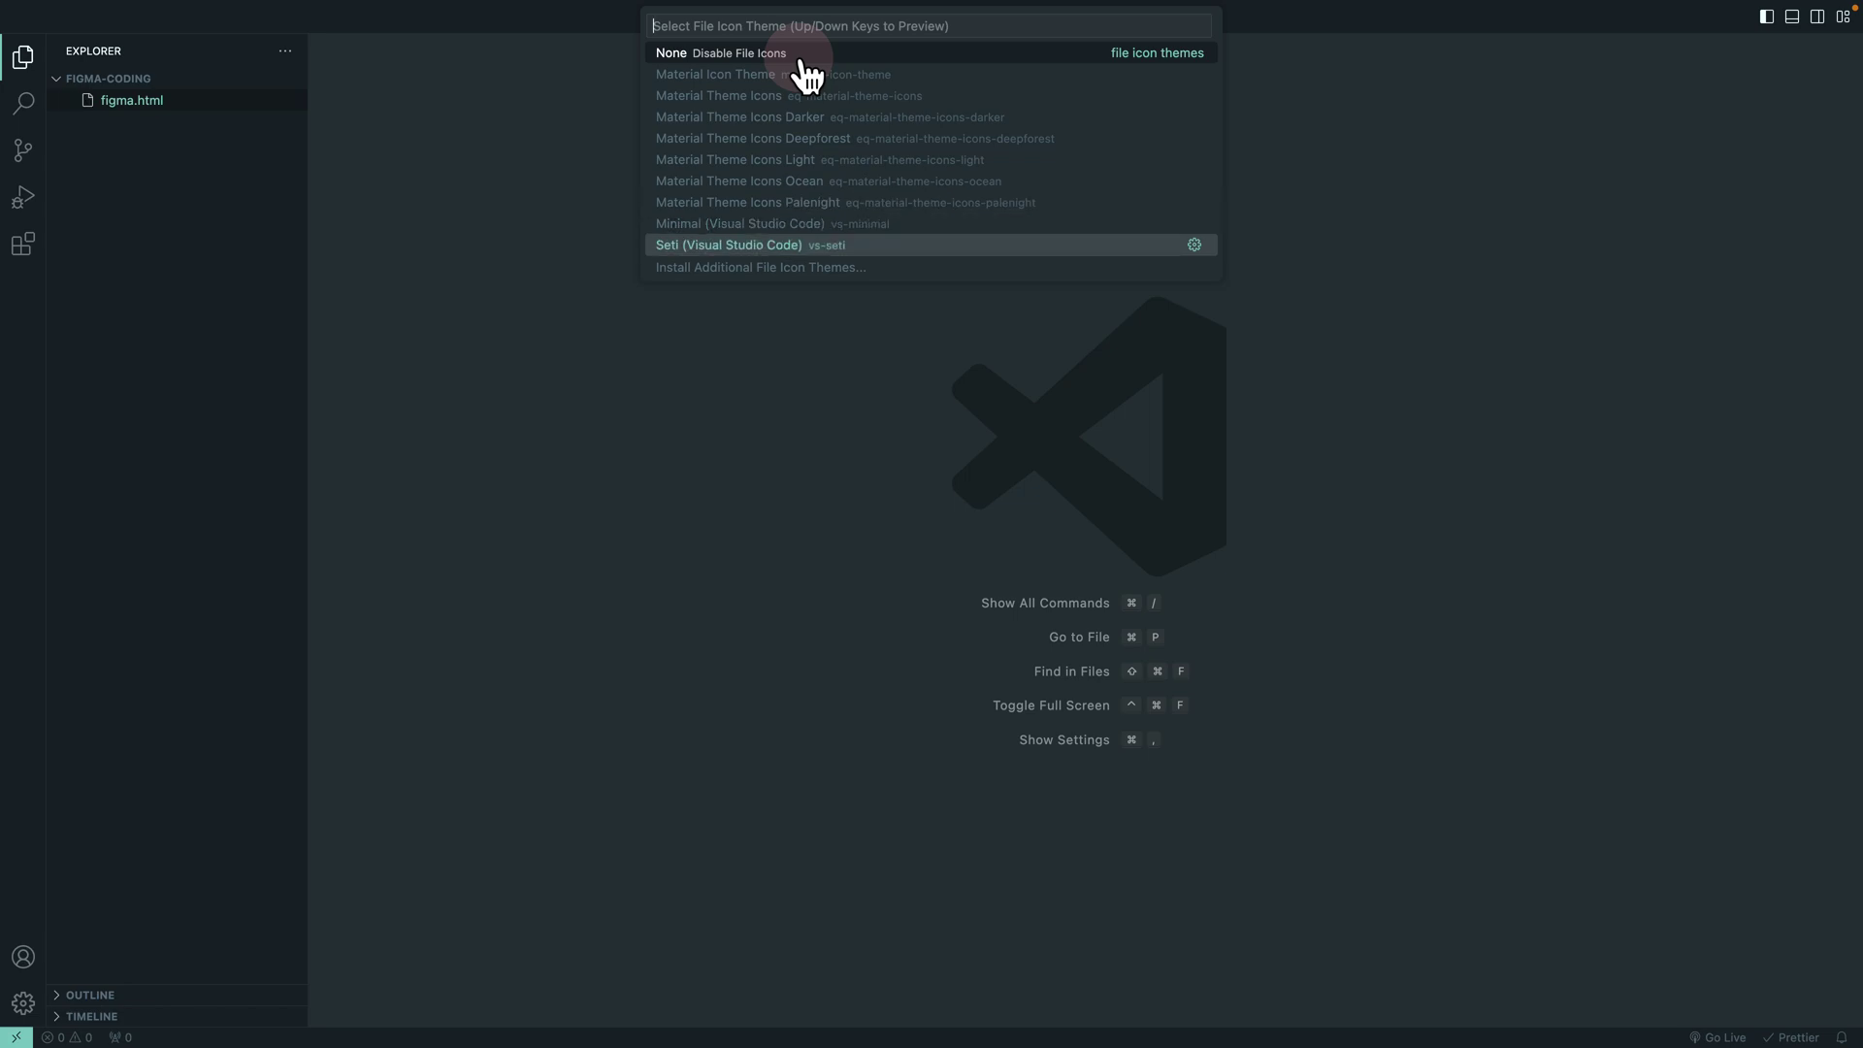
key("Up")
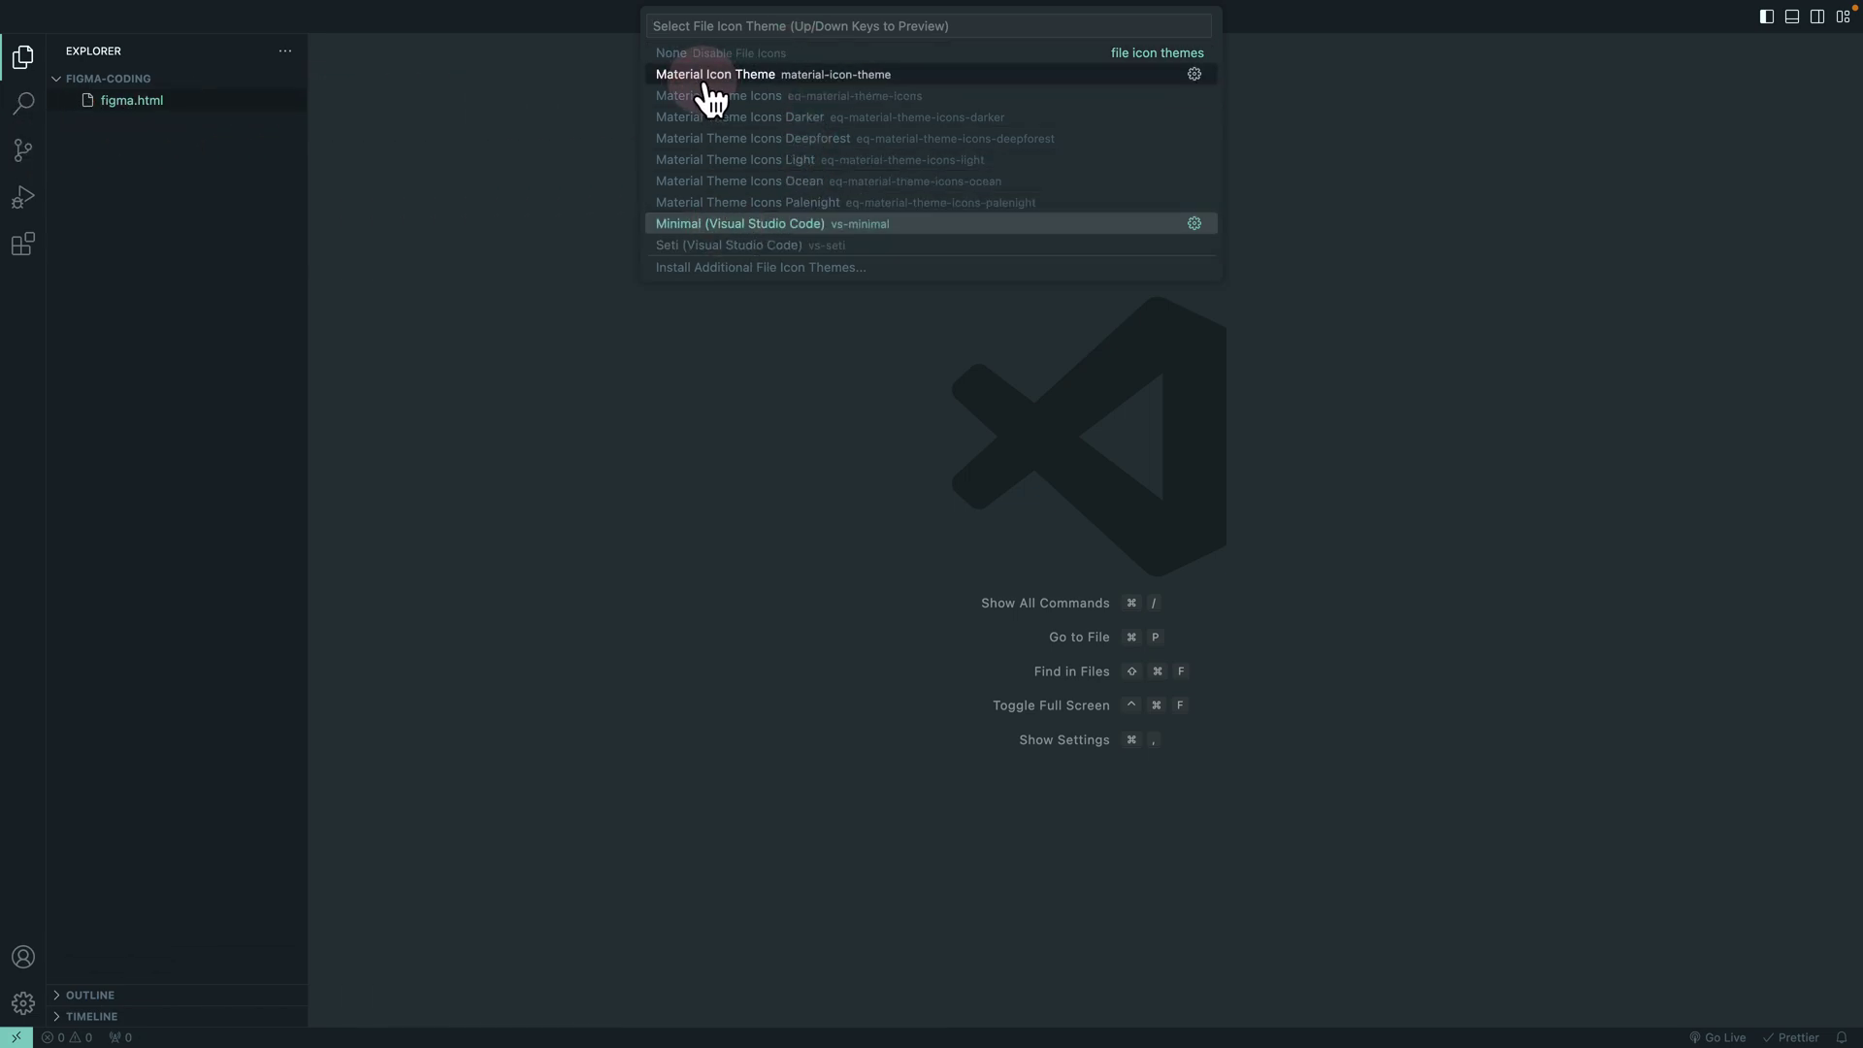
key("Up")
key("Up")
key("Up")
key("Up")
key("Up")
key("Up")
key("Up")
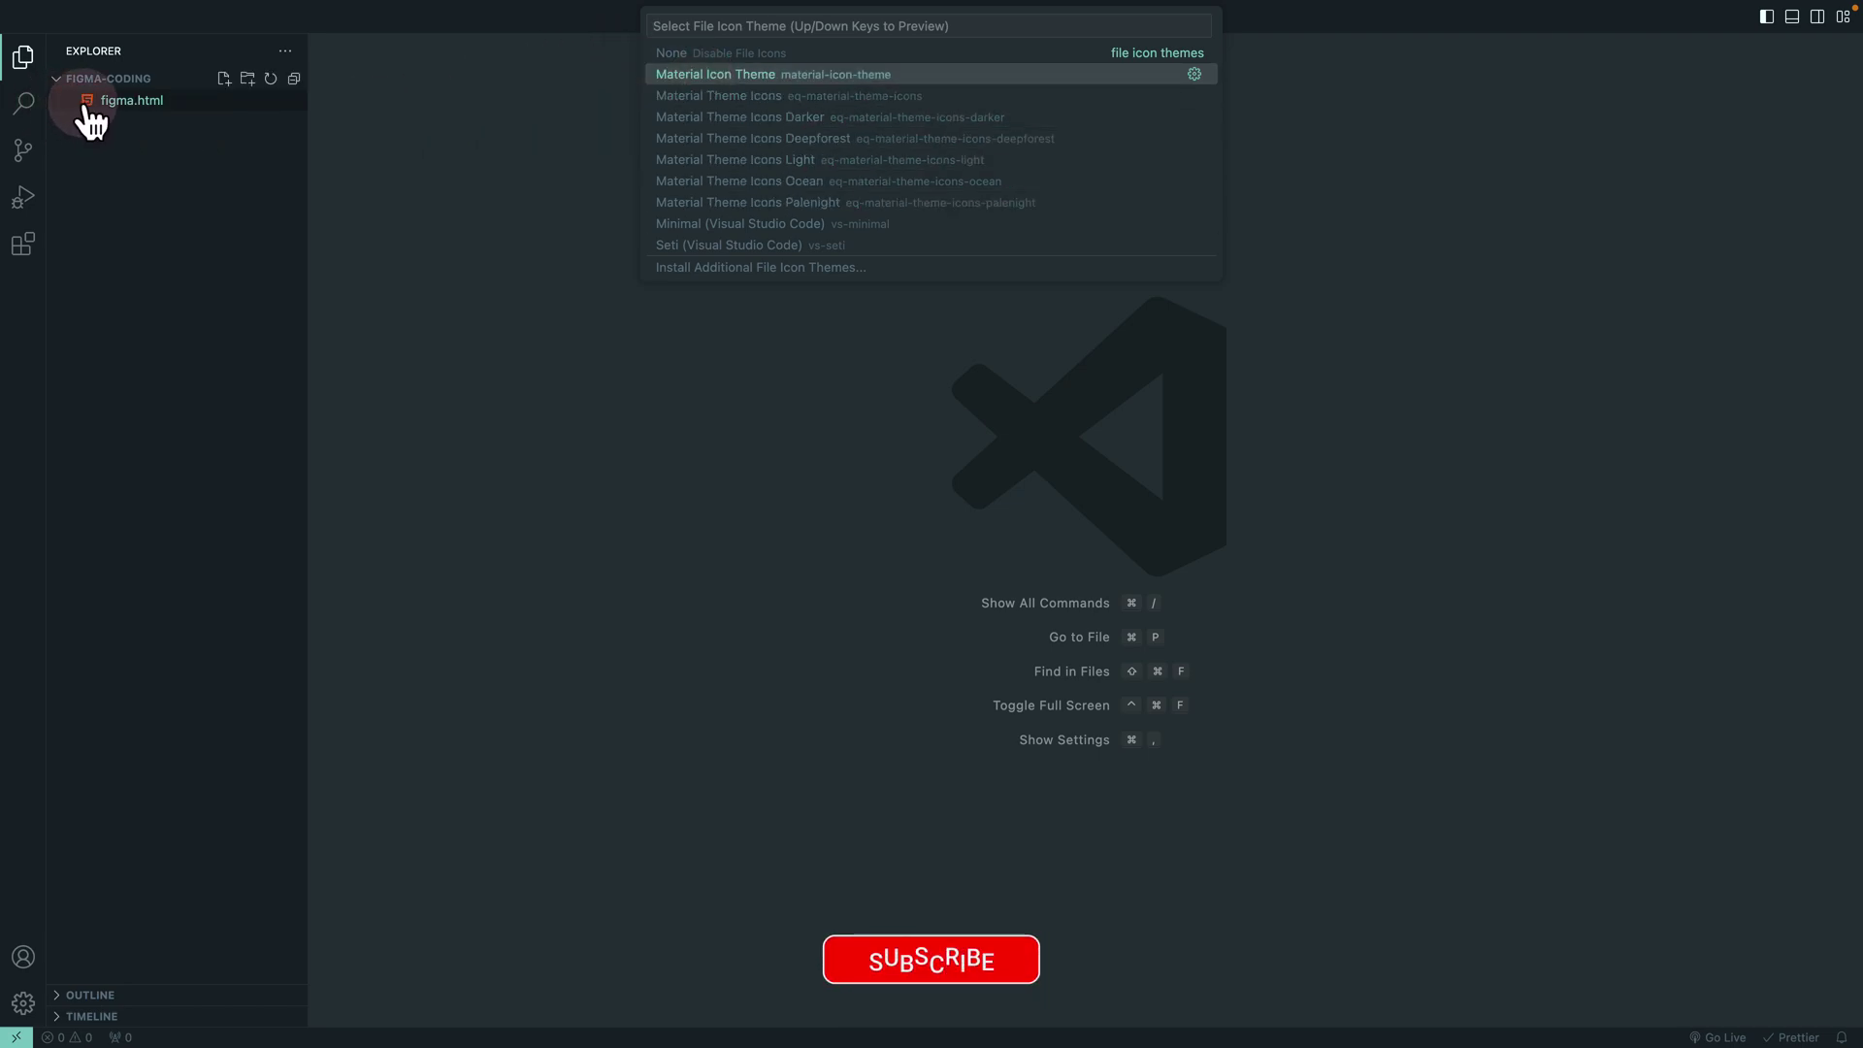
left_click(687, 78)
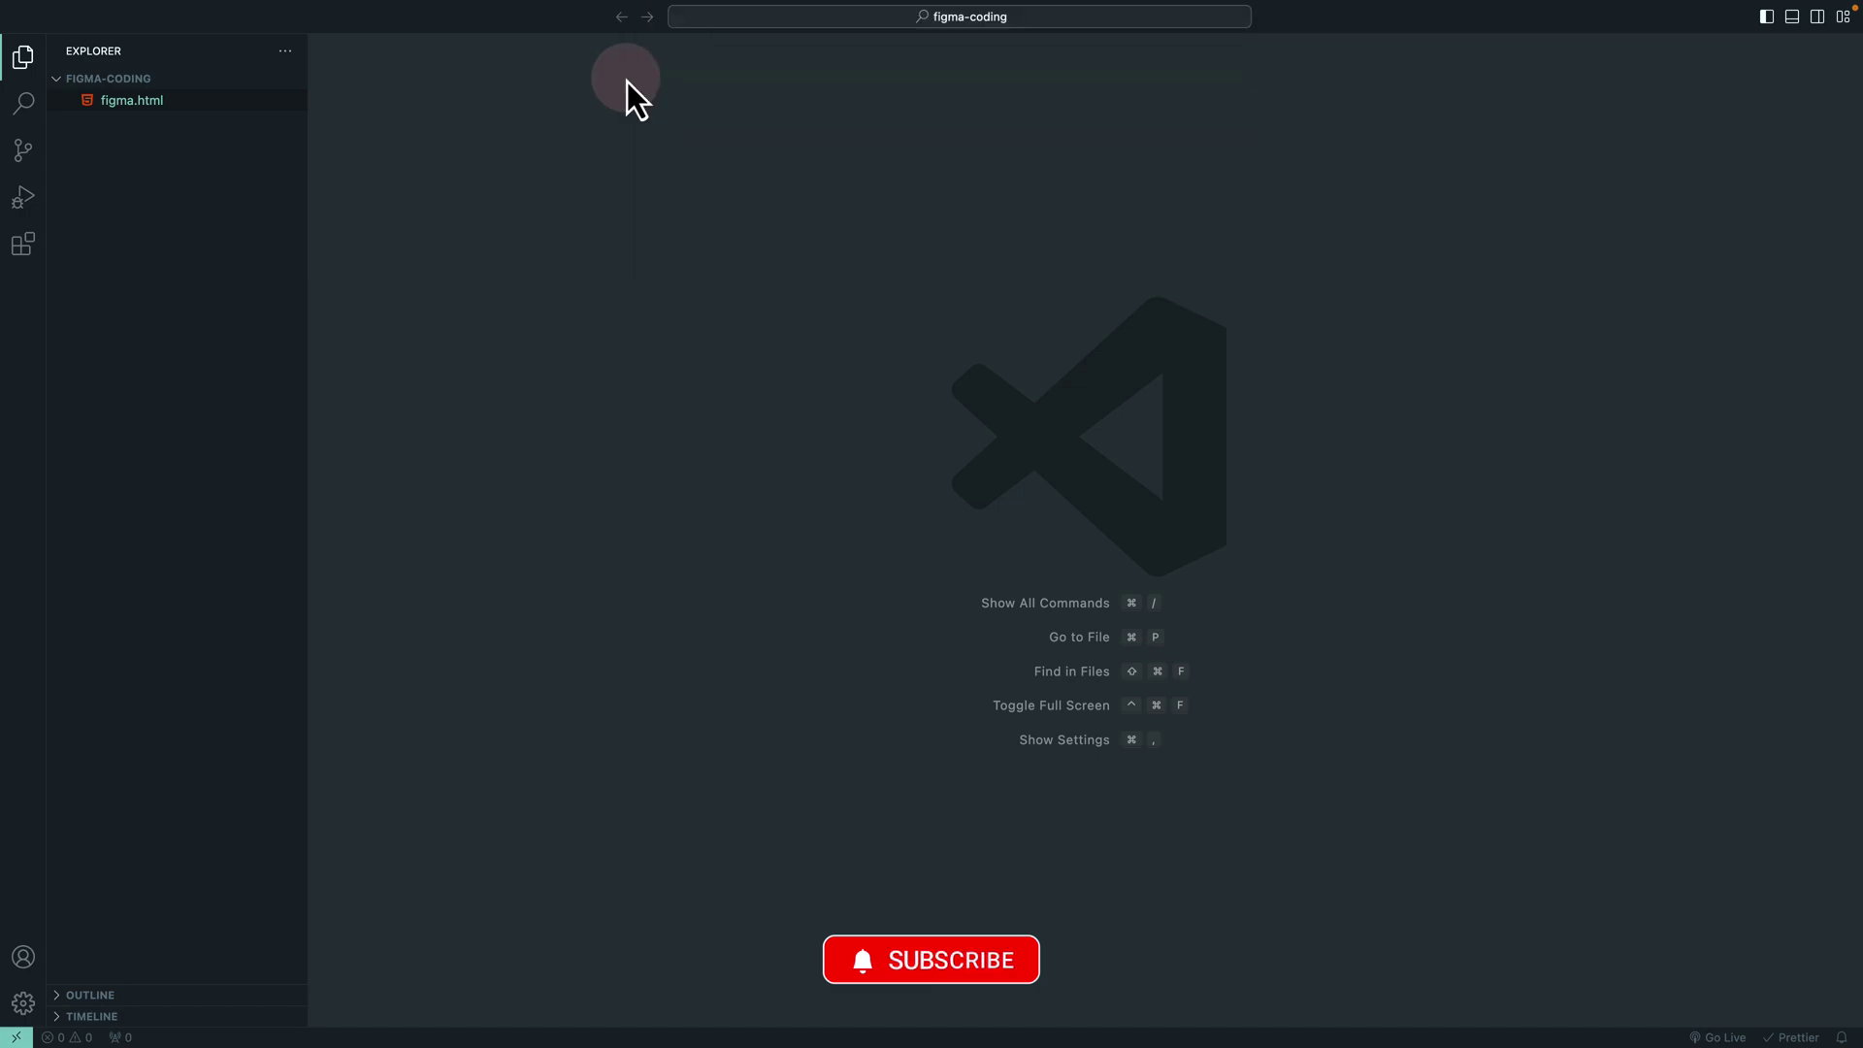
key("super+slash")
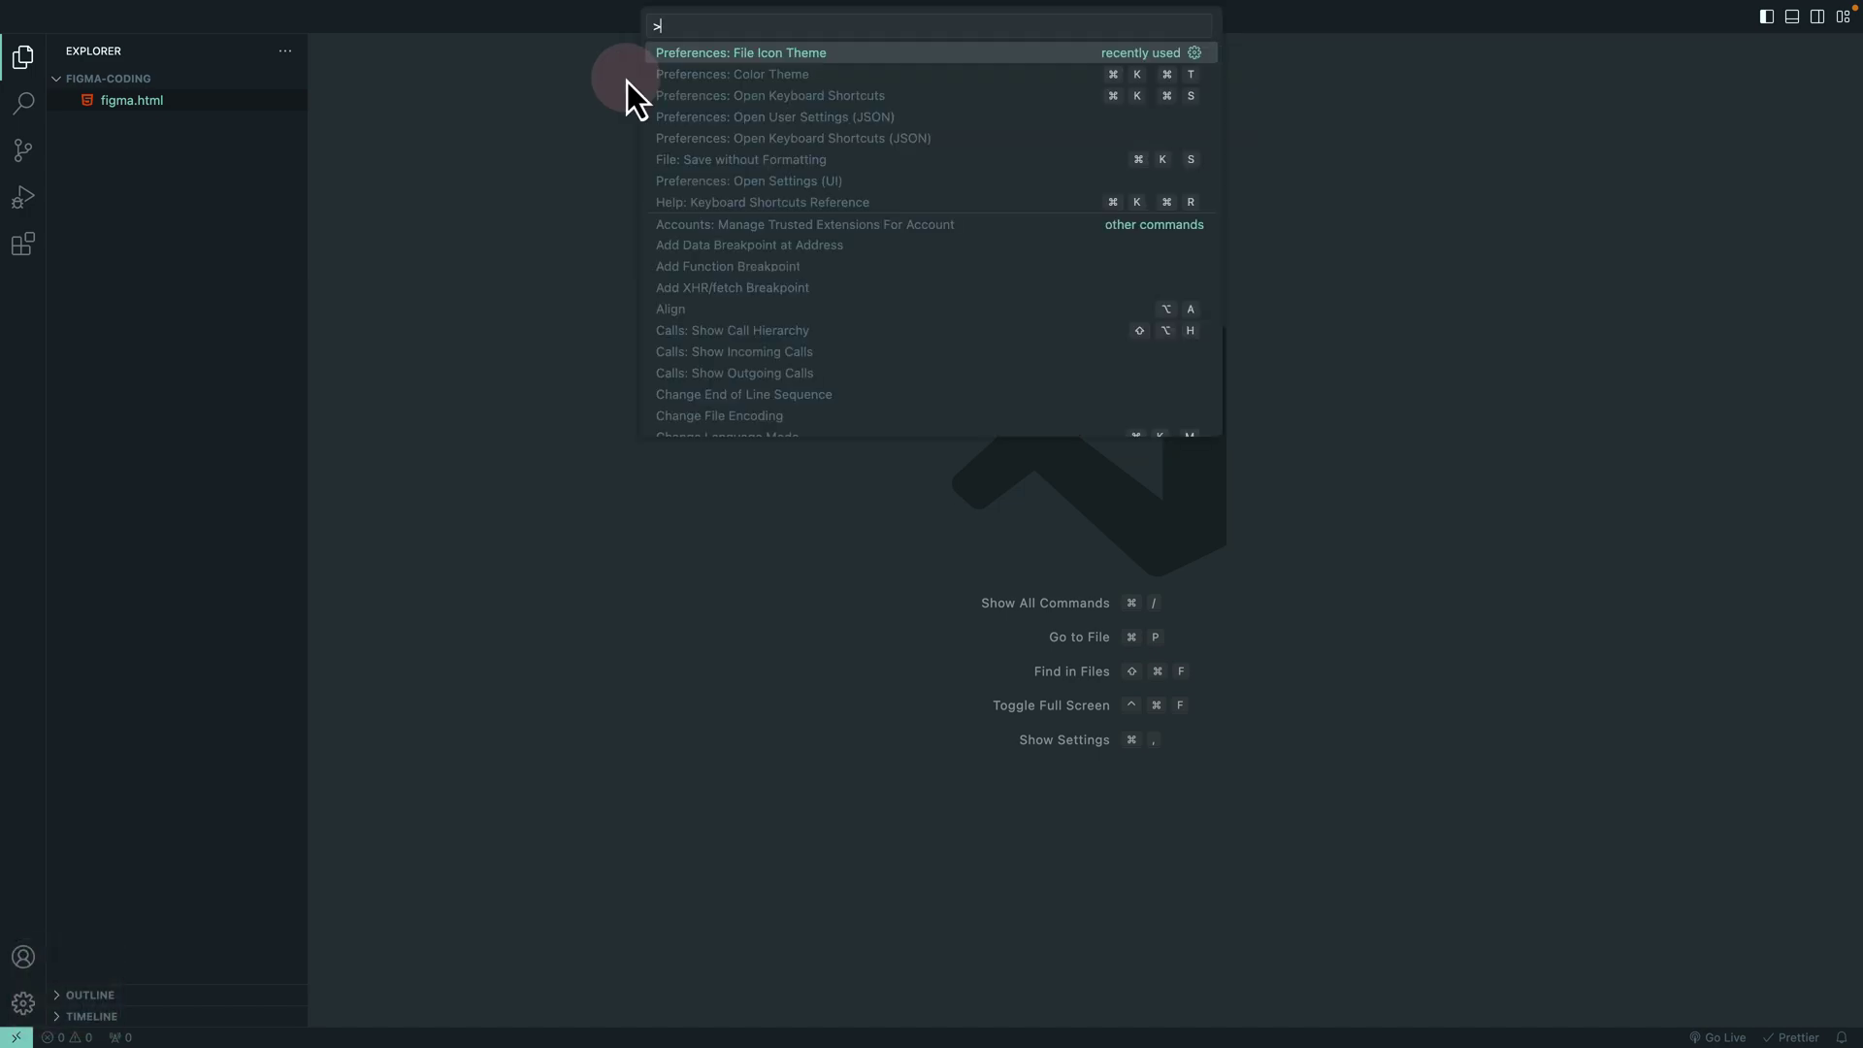
left_click(627, 82)
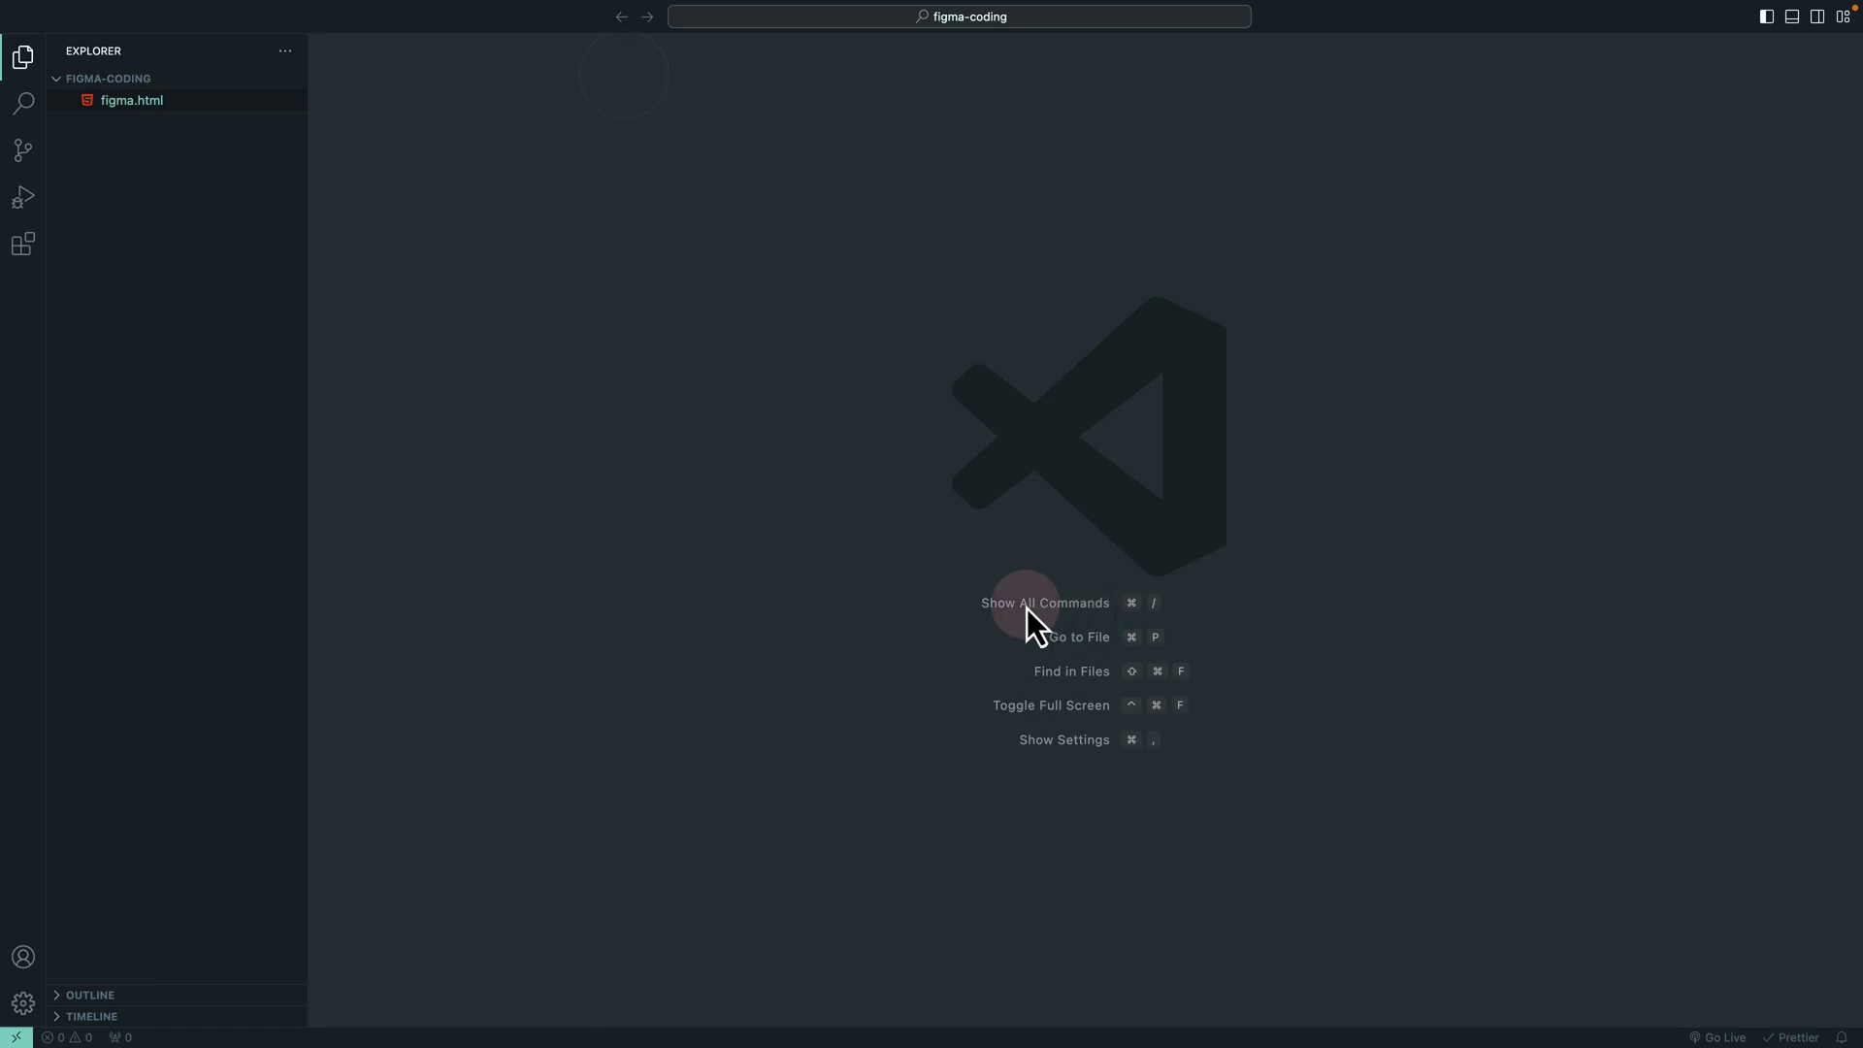